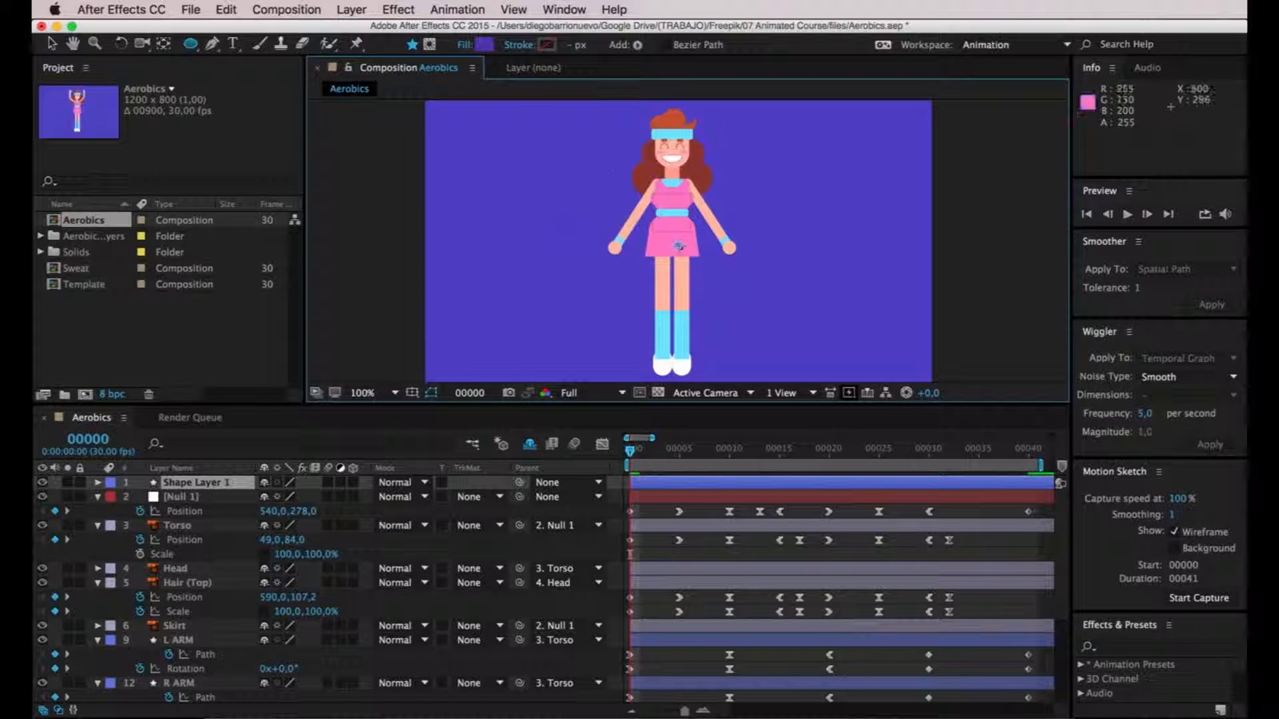
Draw a flat ellipse beneath the character's feet as a shadow and play back the animation.
left_click(190, 45)
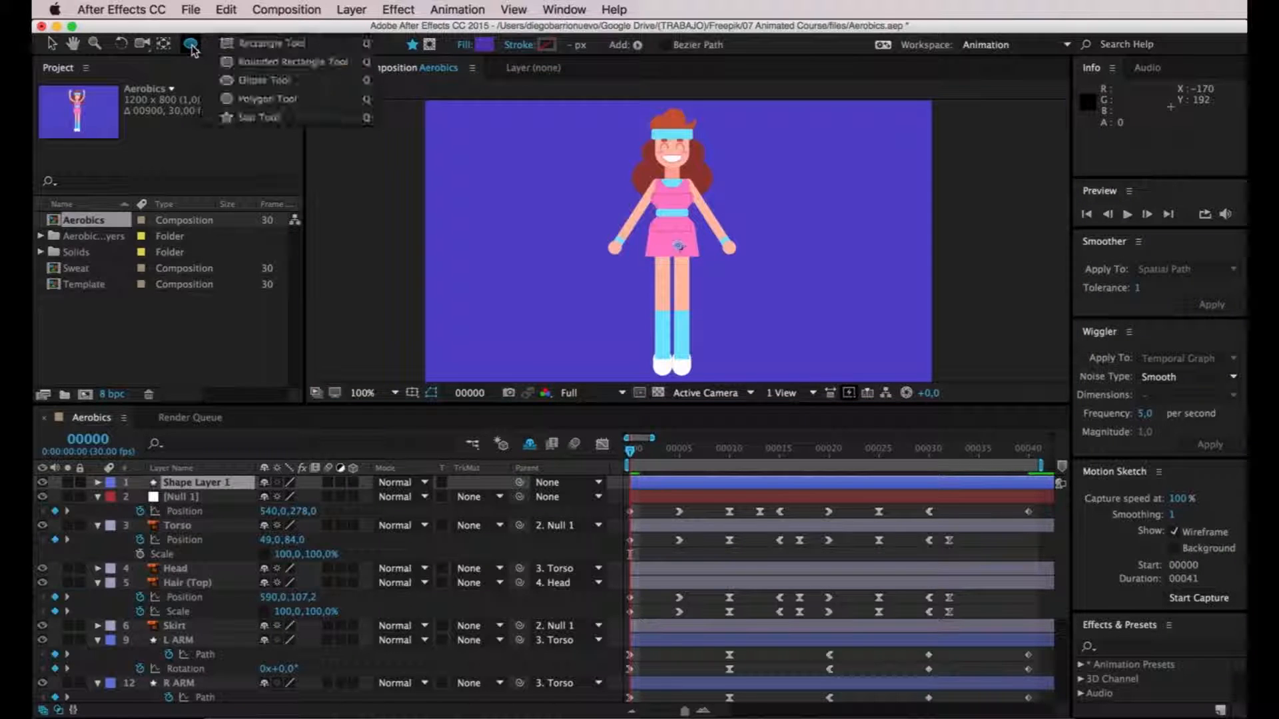
left_click(232, 82)
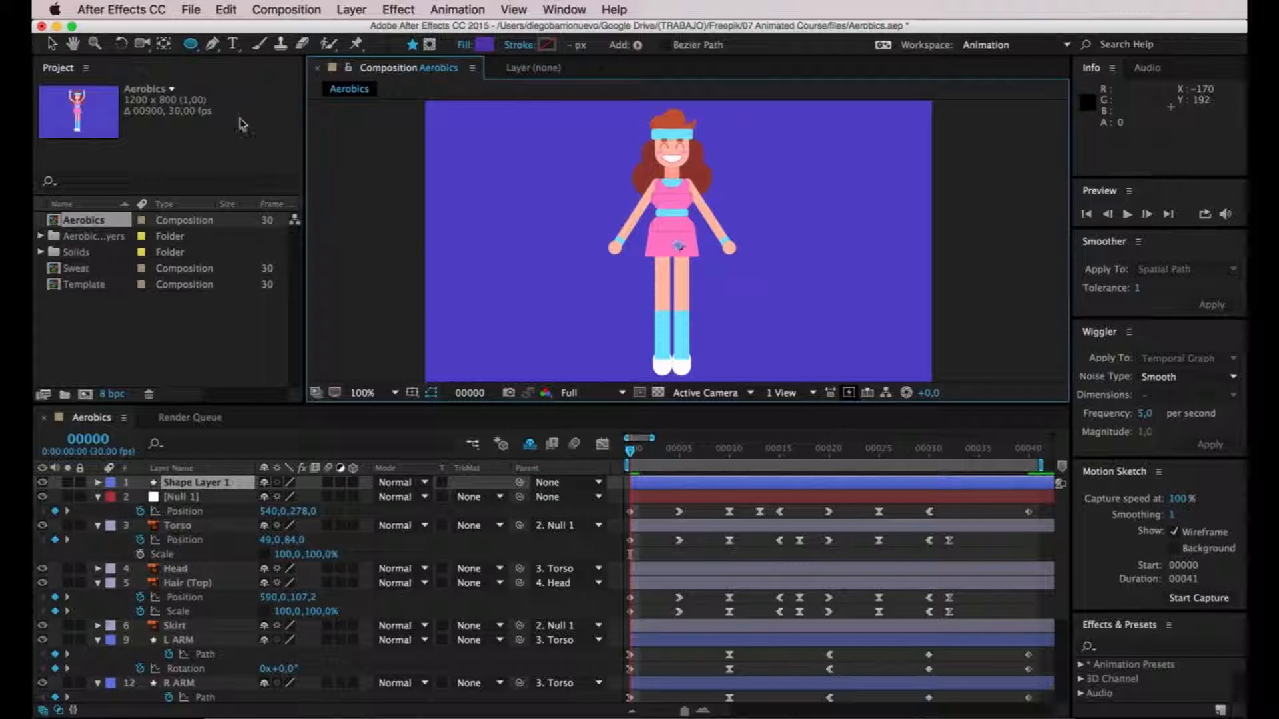
left_click_drag(664, 314, 663, 269)
left_click_drag(625, 315, 719, 349)
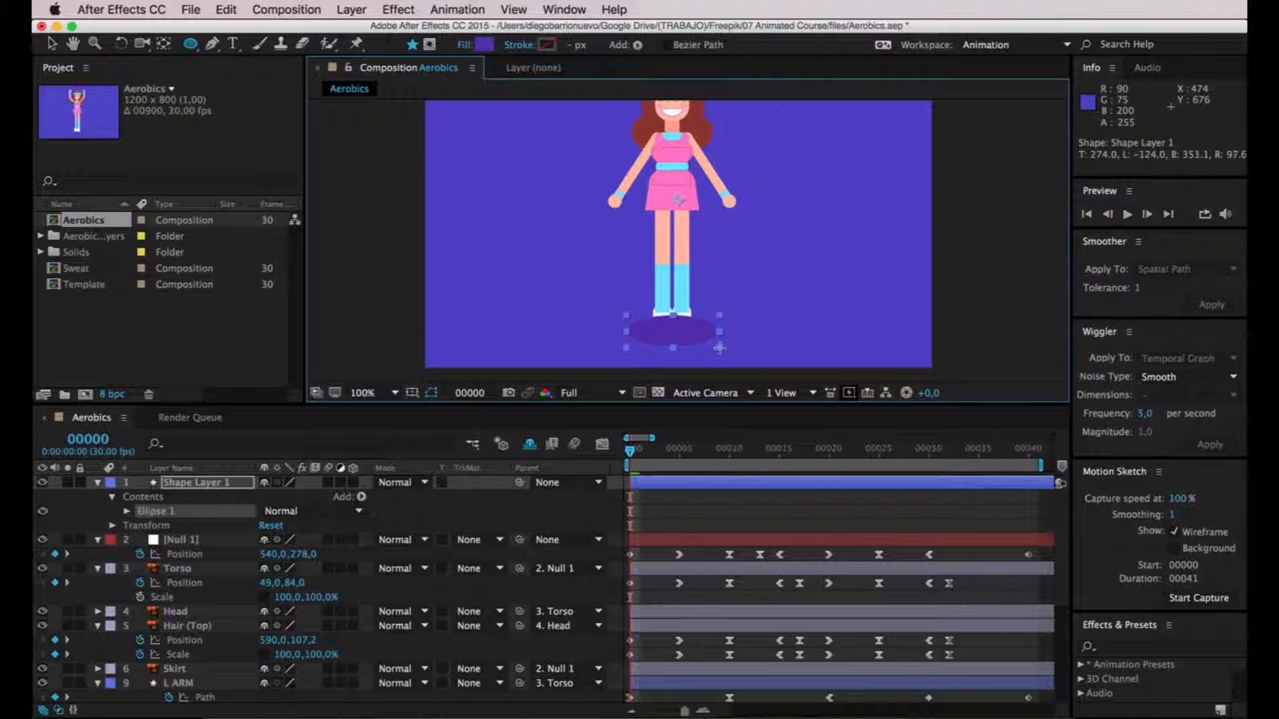
left_click_drag(718, 350, 720, 348)
key("space")
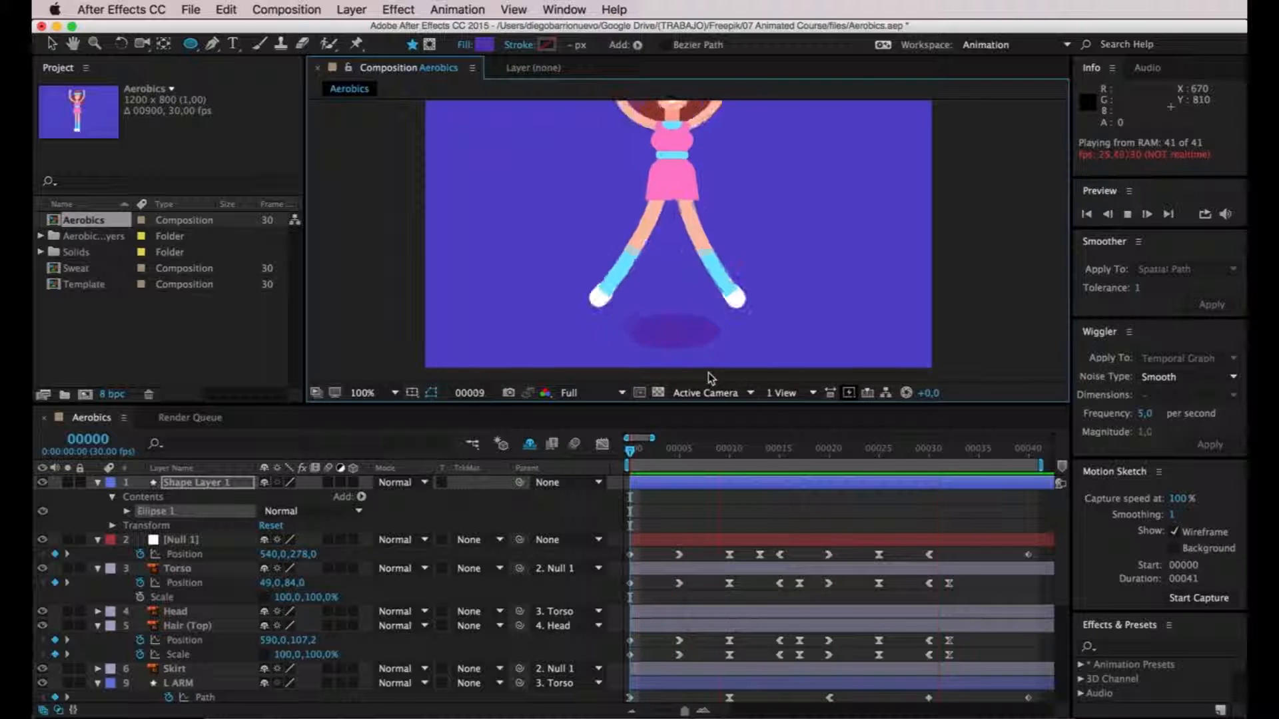
left_click(679, 451)
left_click_drag(679, 453, 630, 463)
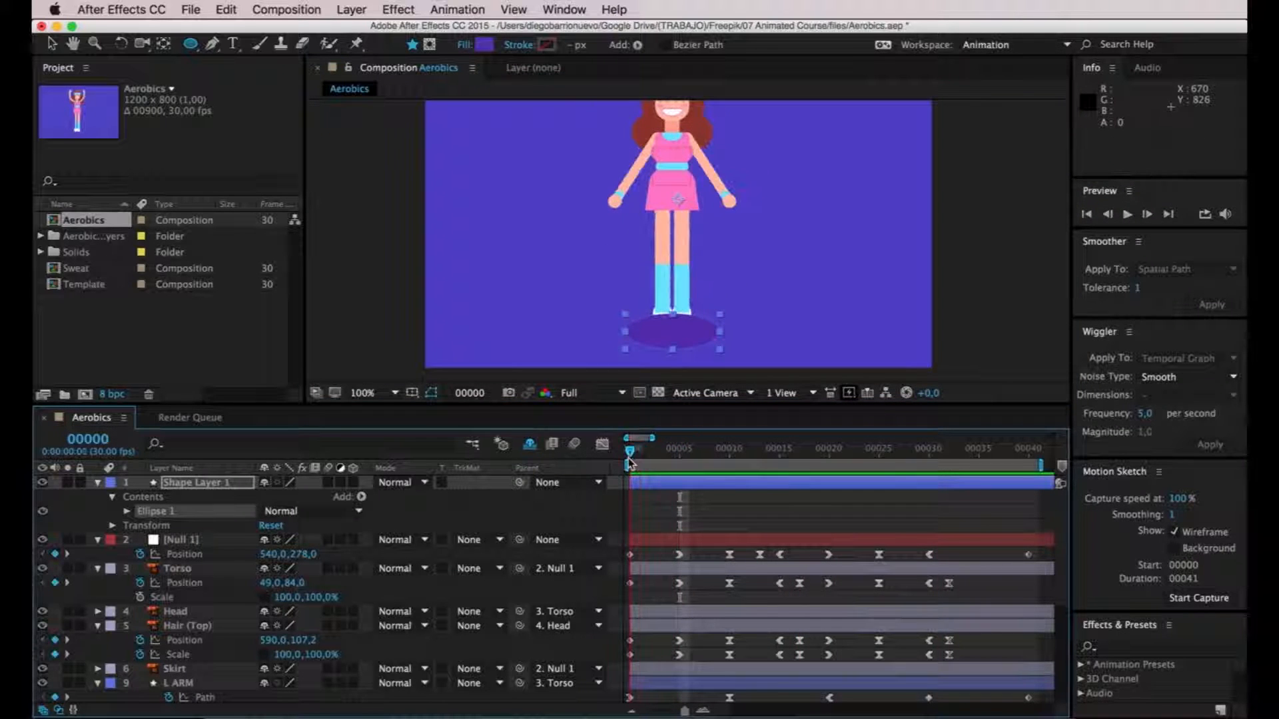
Move the shape layer's anchor point to the center of the shadow ellipse.
left_click(163, 45)
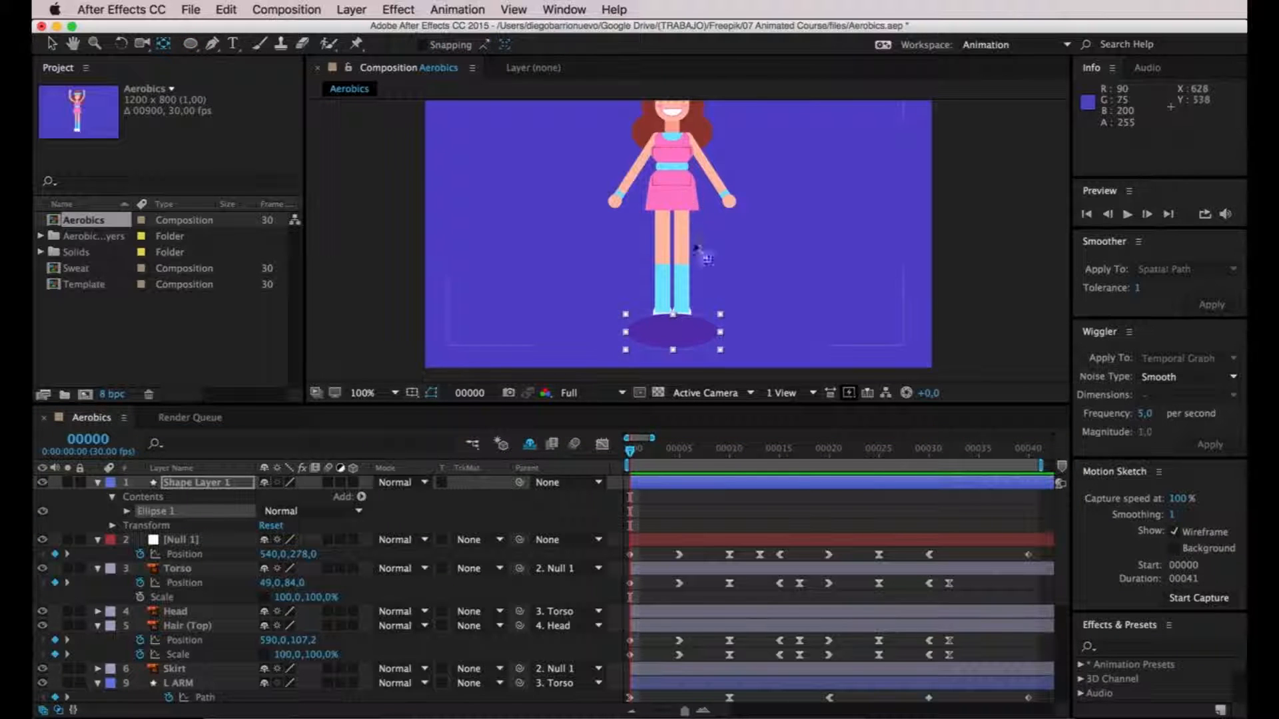
left_click_drag(711, 187, 675, 334)
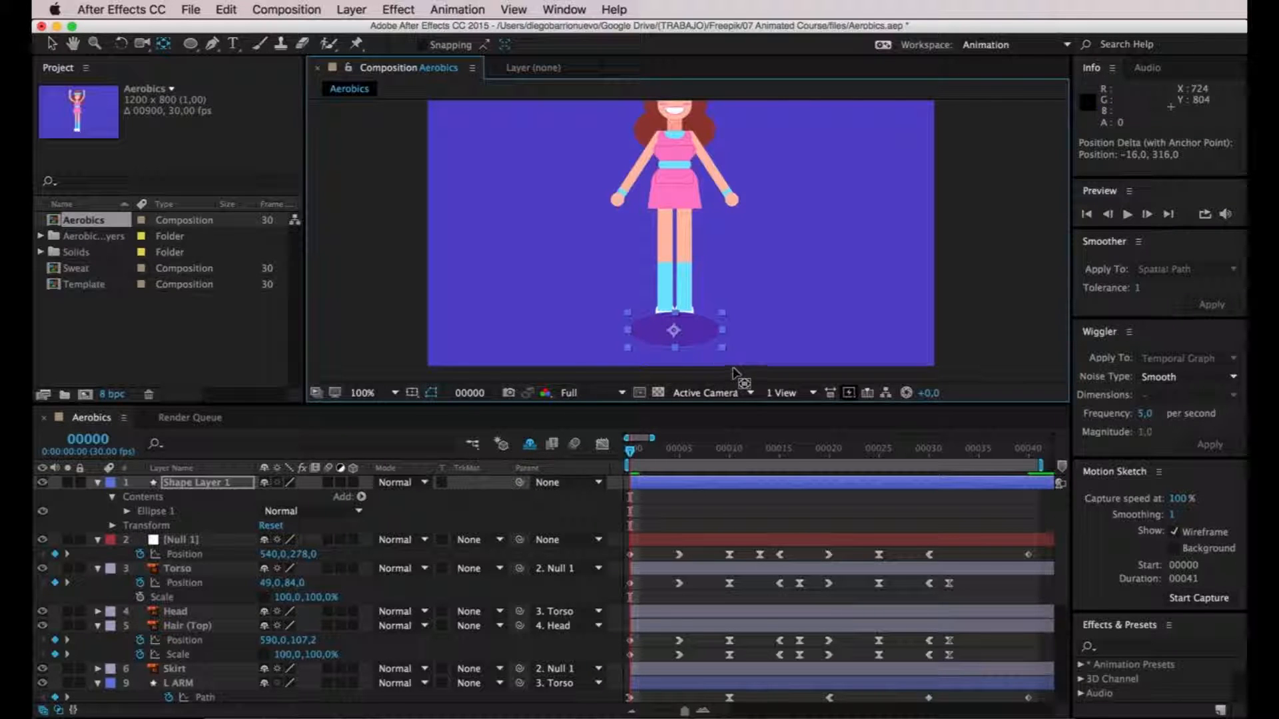
left_click_drag(674, 330, 676, 333)
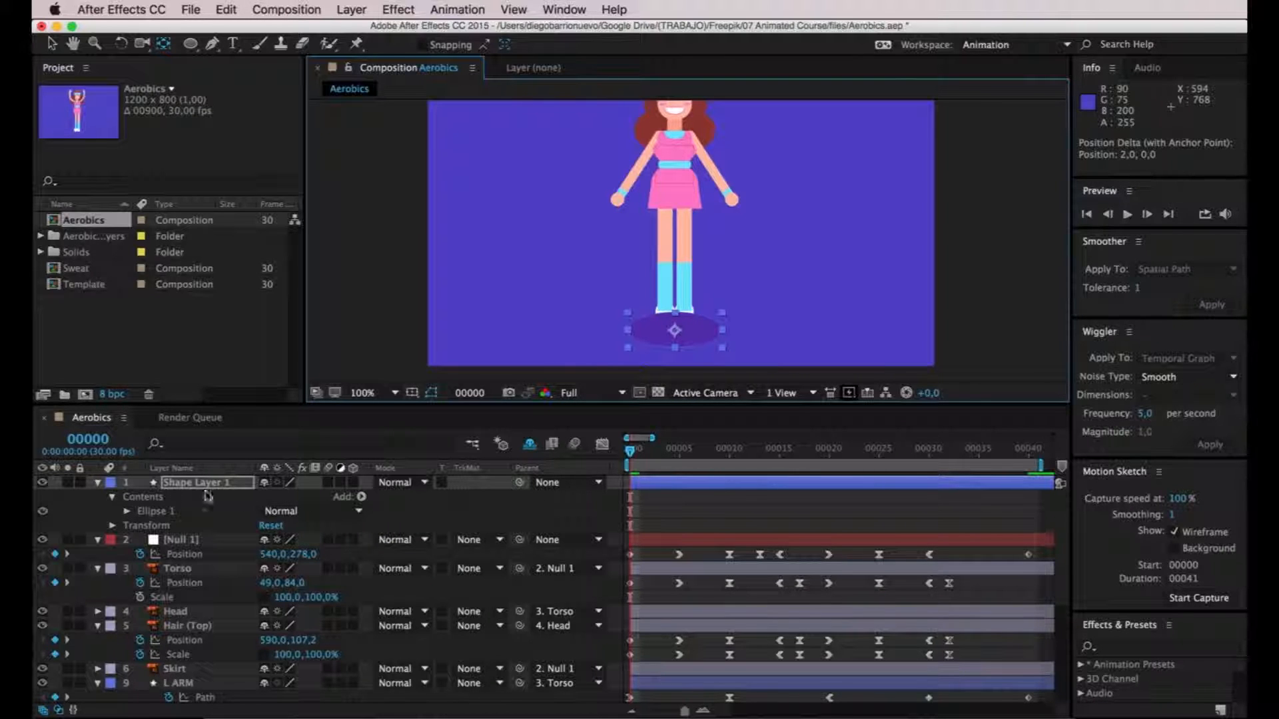
Play back the jump to compare the shadow ellipse with the character's movement.
key("space")
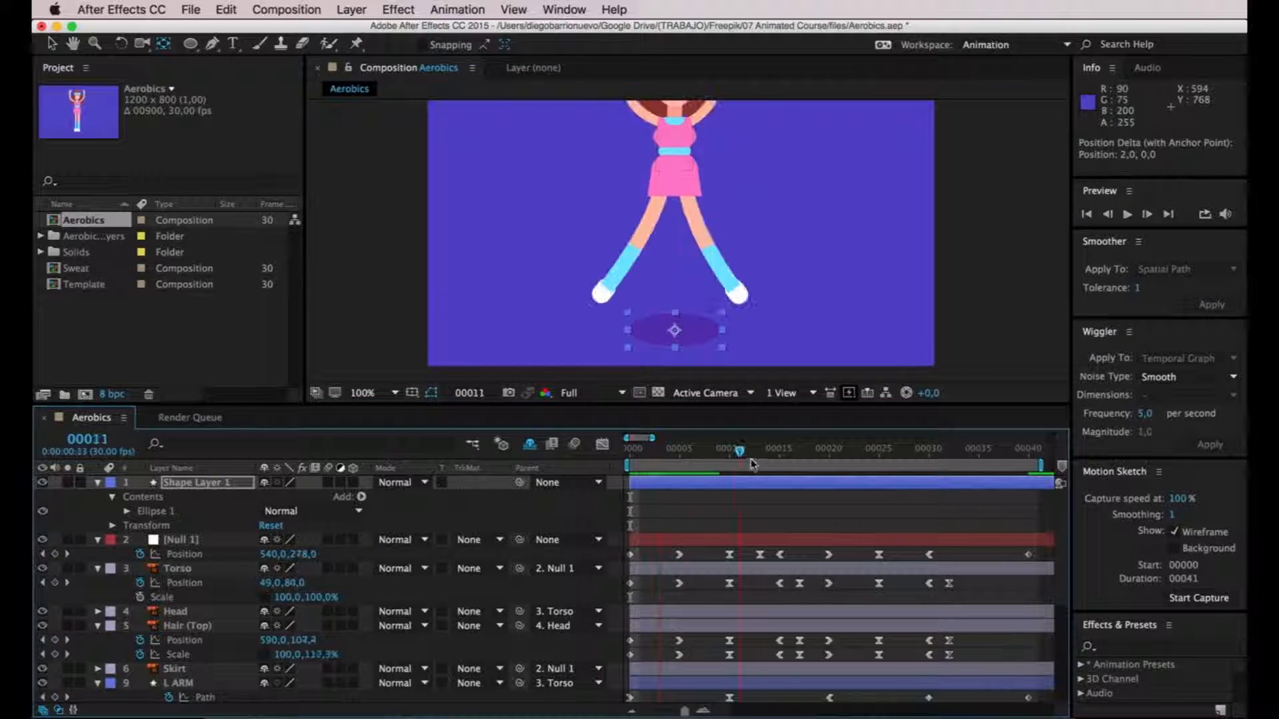
key("space")
key("space")
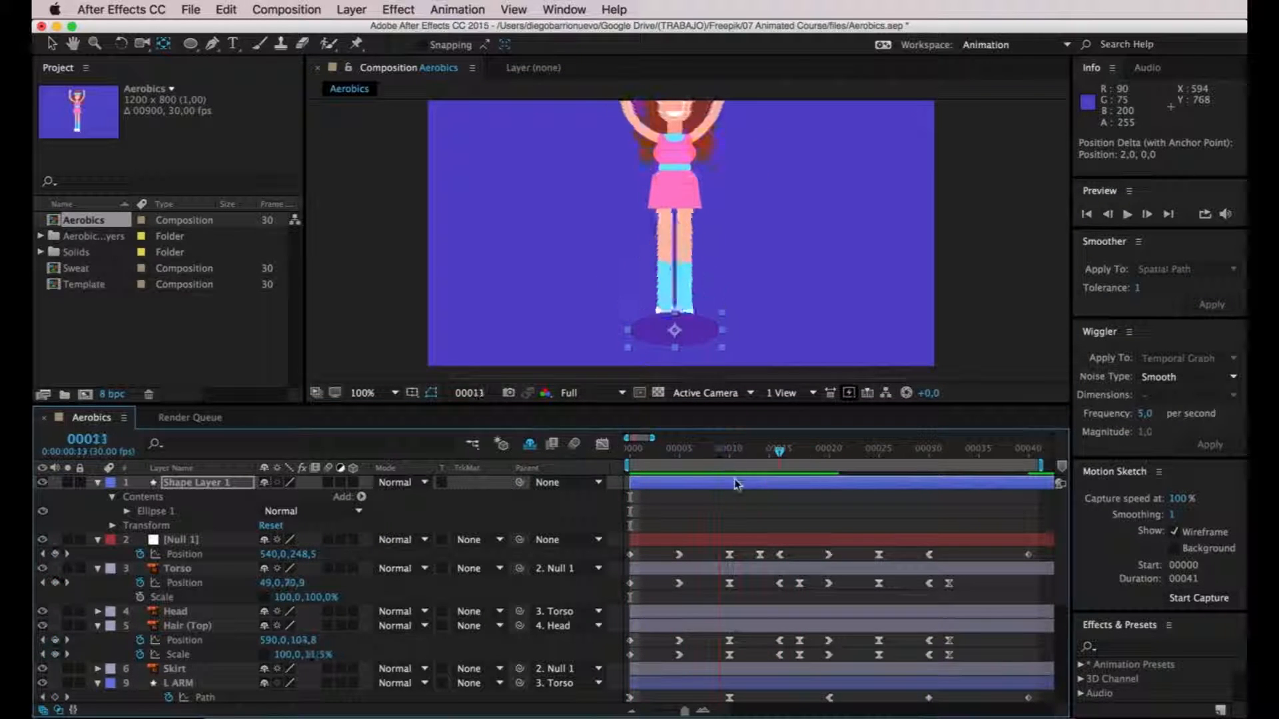
key("space")
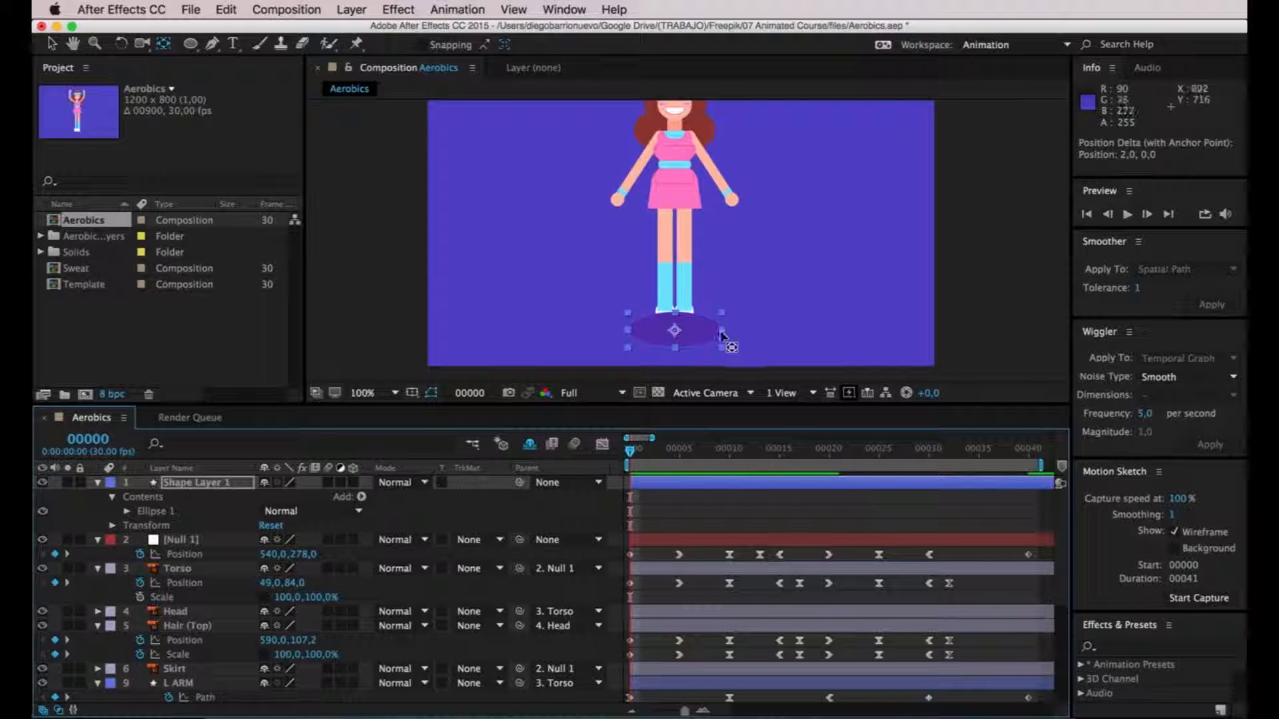
Add Scale keyframes to the shadow's shape layer at frames 0, 5, 10 and 15.
key("s")
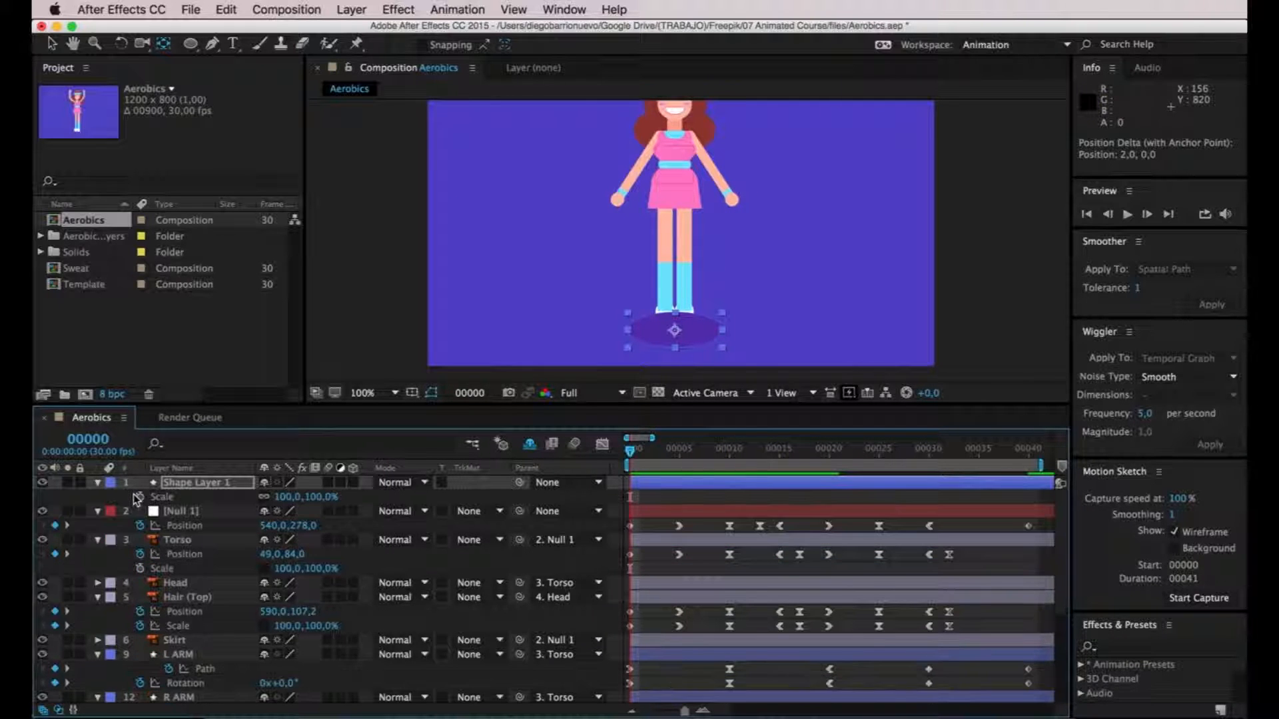
left_click(140, 497)
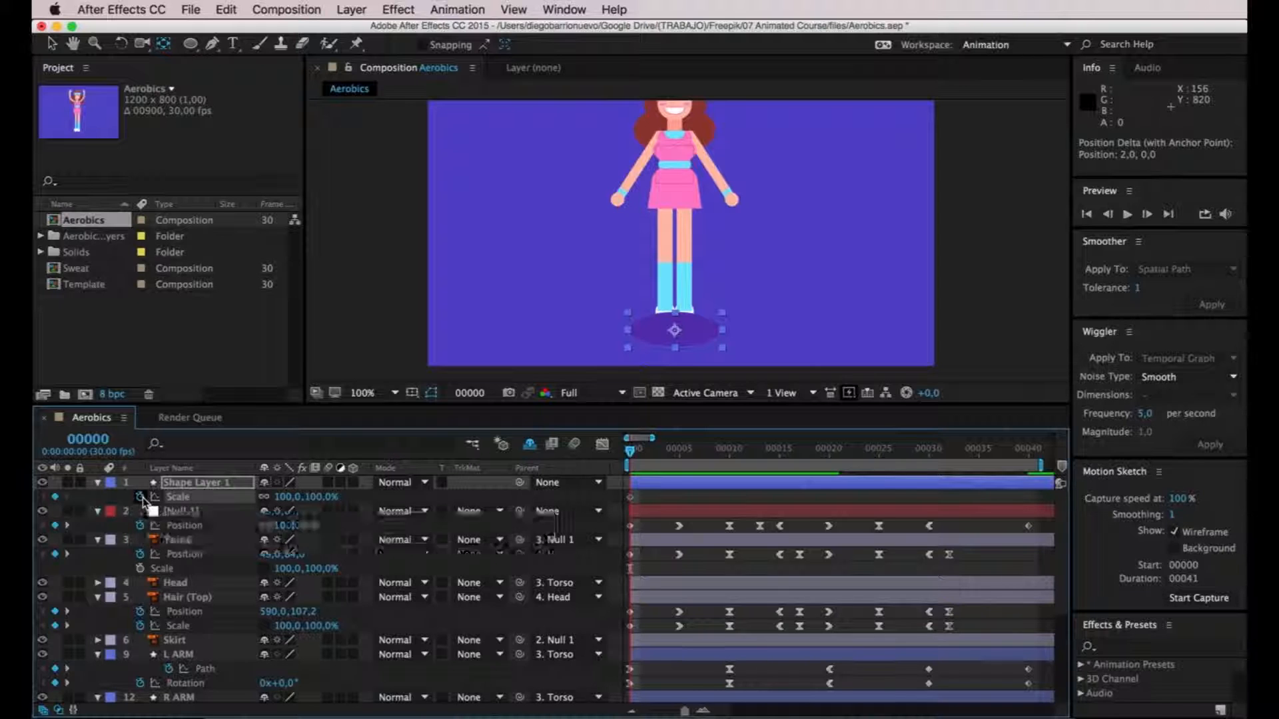
left_click_drag(631, 451, 680, 457)
left_click(54, 497)
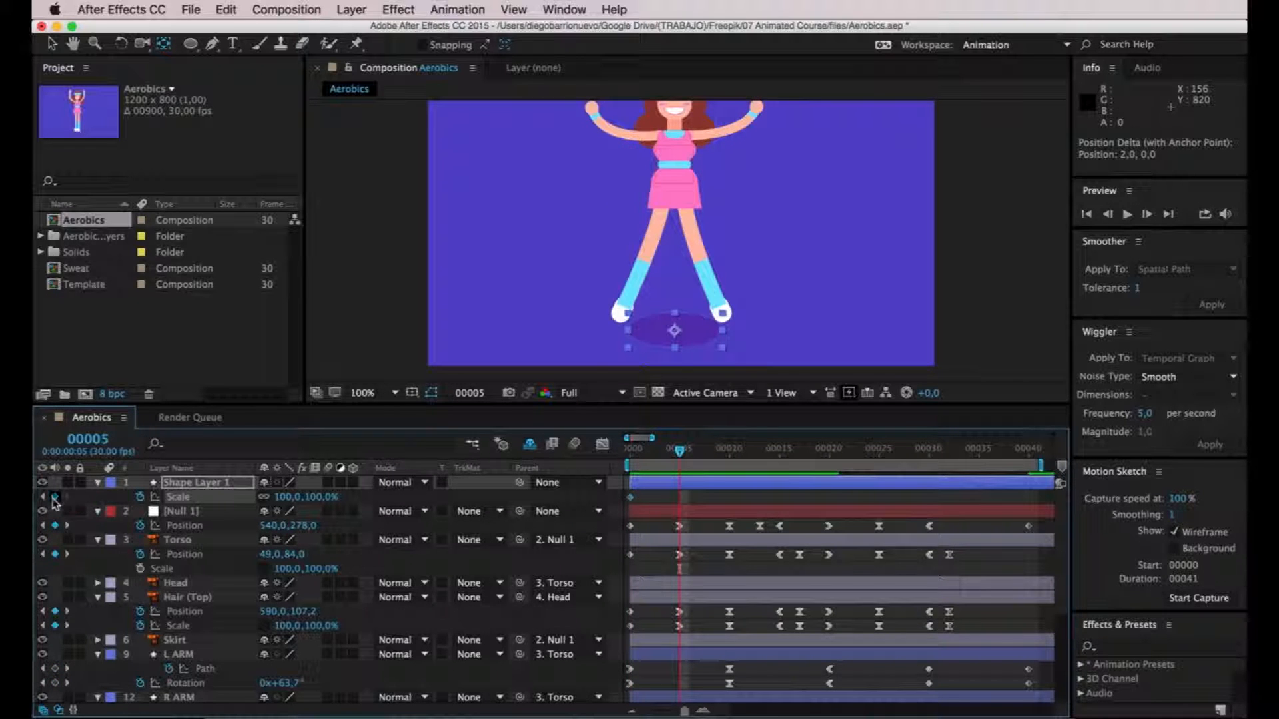
left_click_drag(683, 455, 759, 453)
left_click(54, 497)
left_click(55, 497)
left_click_drag(761, 500, 782, 501)
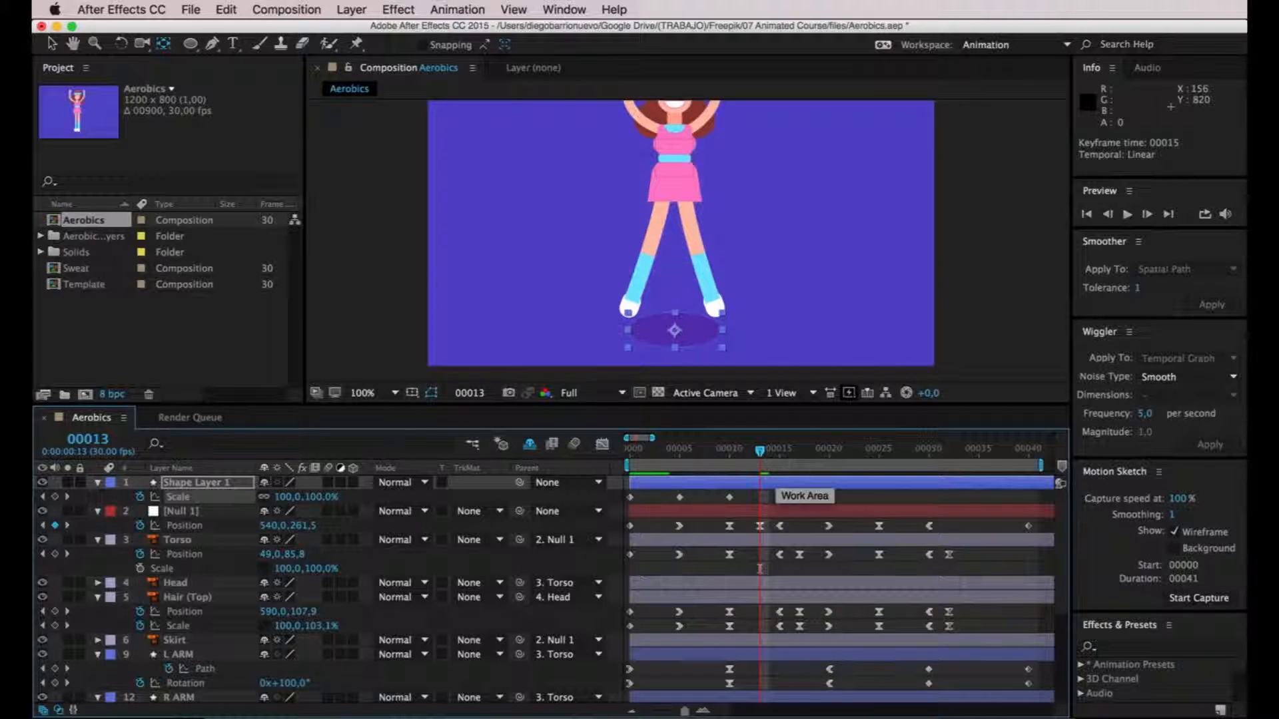
At frame 10, unlink the shadow's scale proportions, set its horizontal scale to 80%, and preview the animation.
left_click(778, 455)
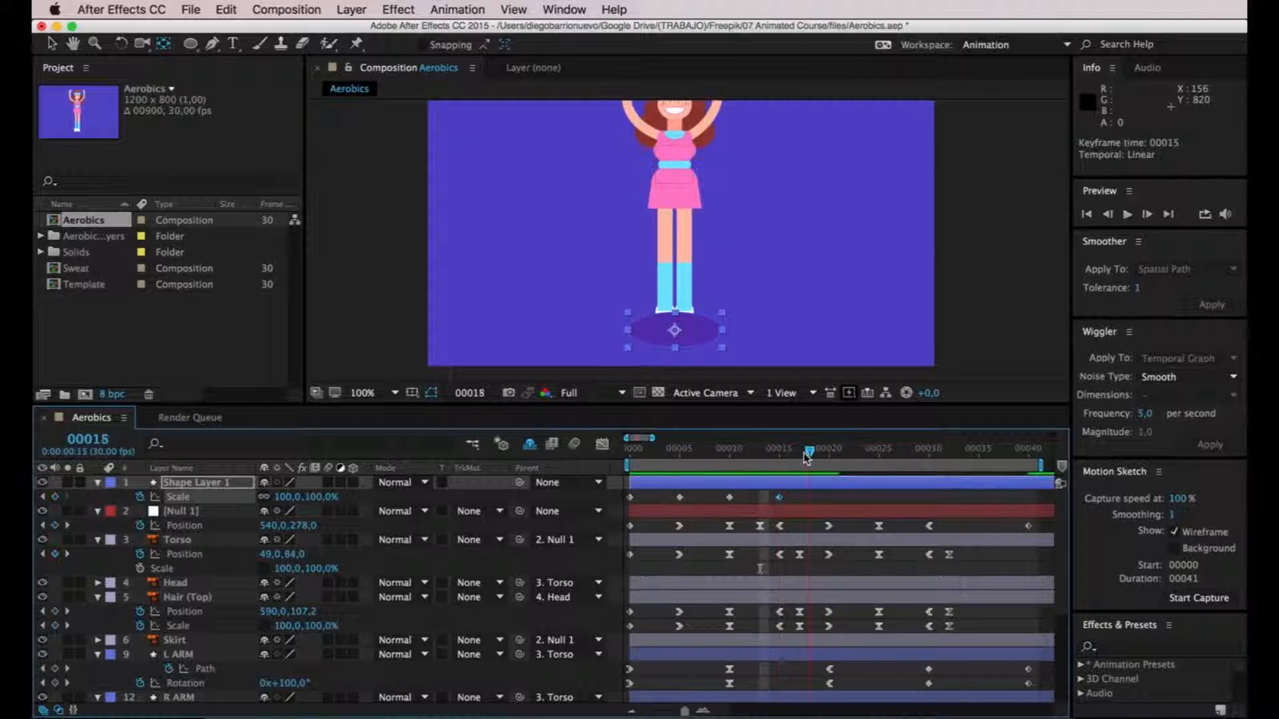
left_click_drag(781, 461, 681, 495)
left_click(681, 497)
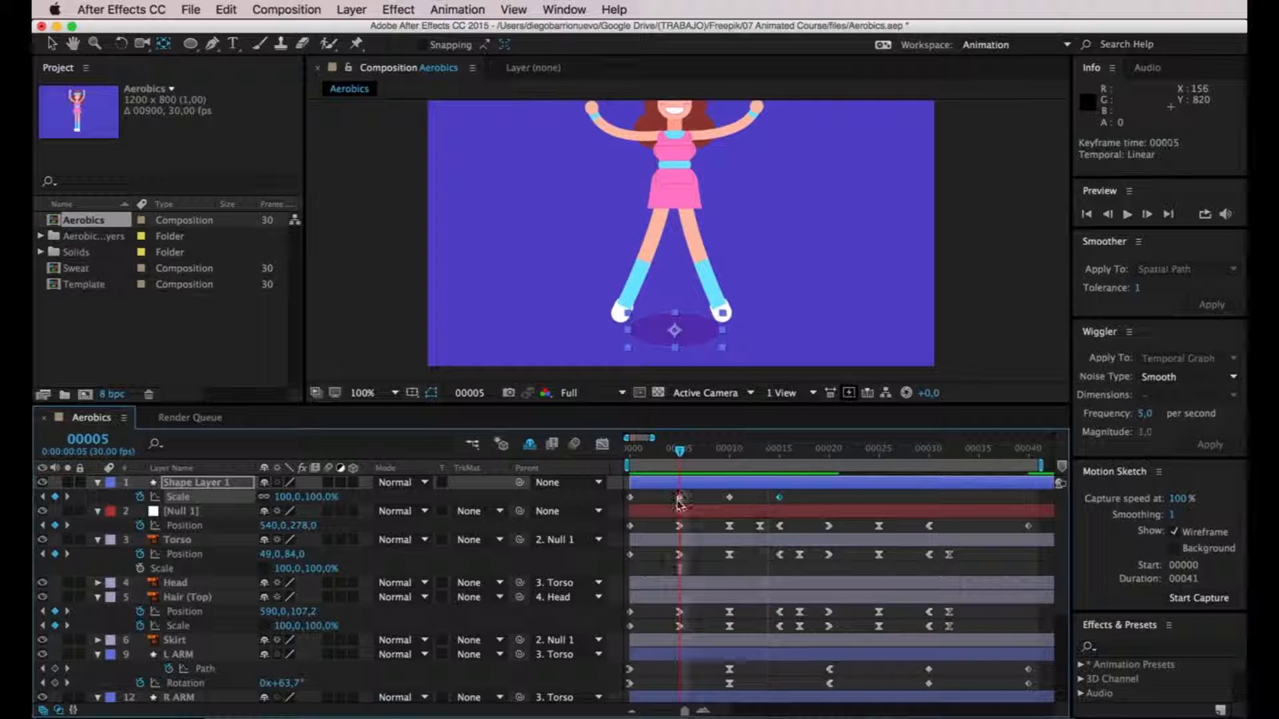
left_click_drag(681, 457, 729, 463)
left_click(730, 497)
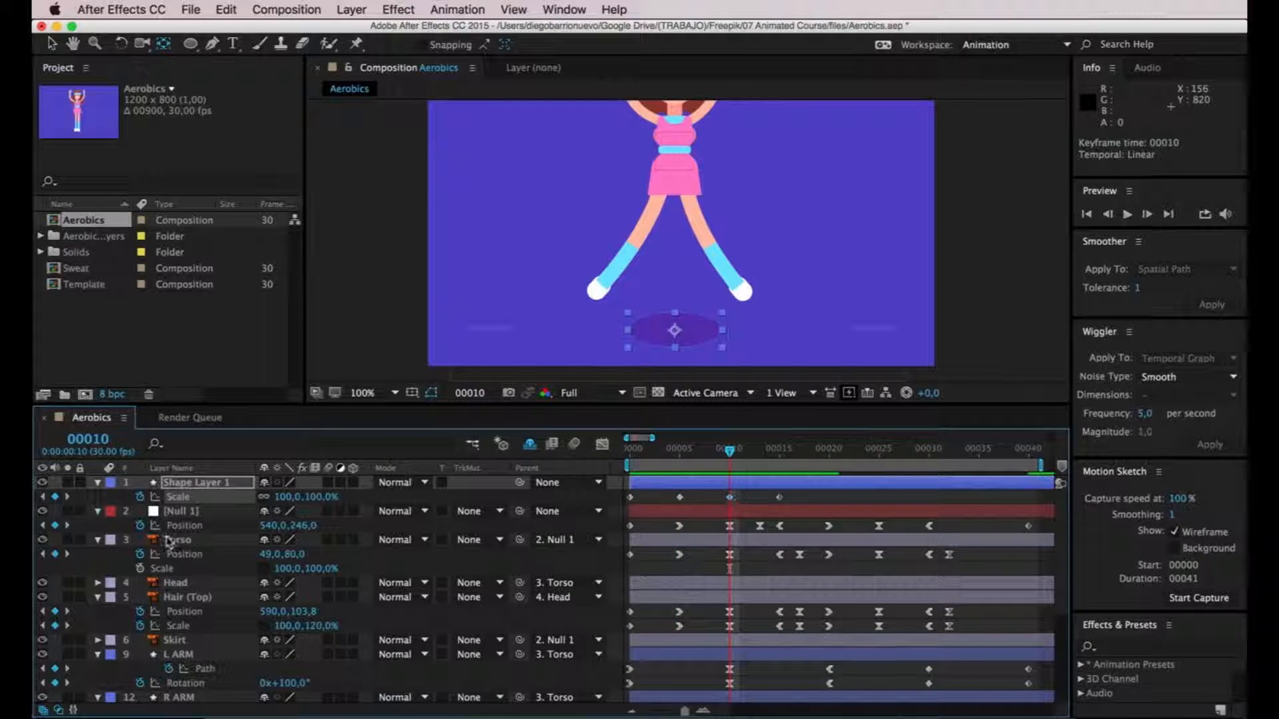
left_click(262, 499)
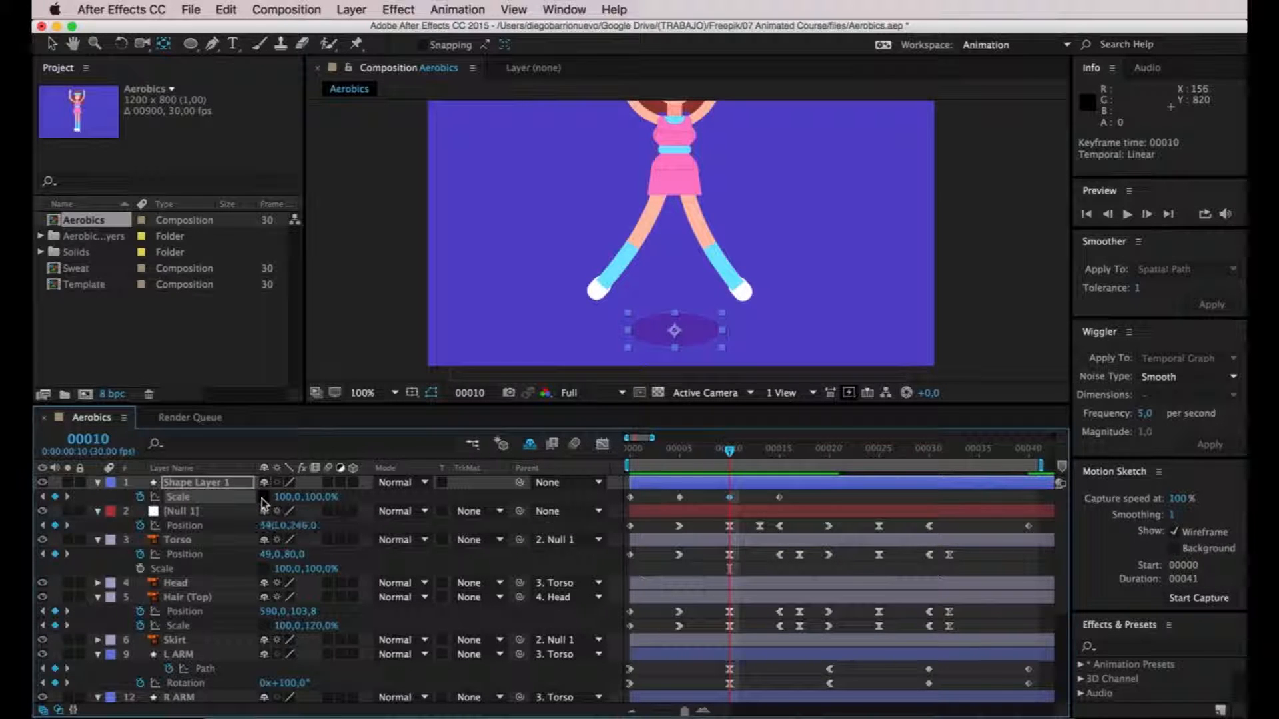
left_click(319, 497)
left_click(287, 501)
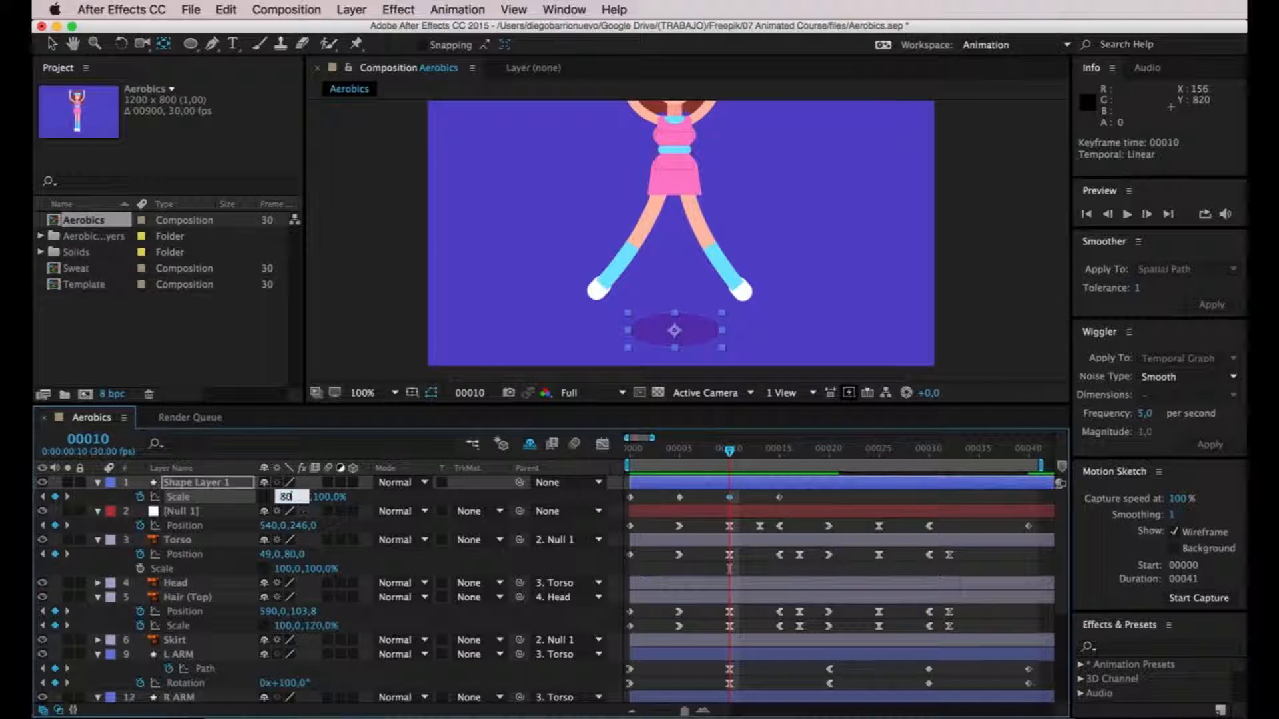
type("80")
key("Return")
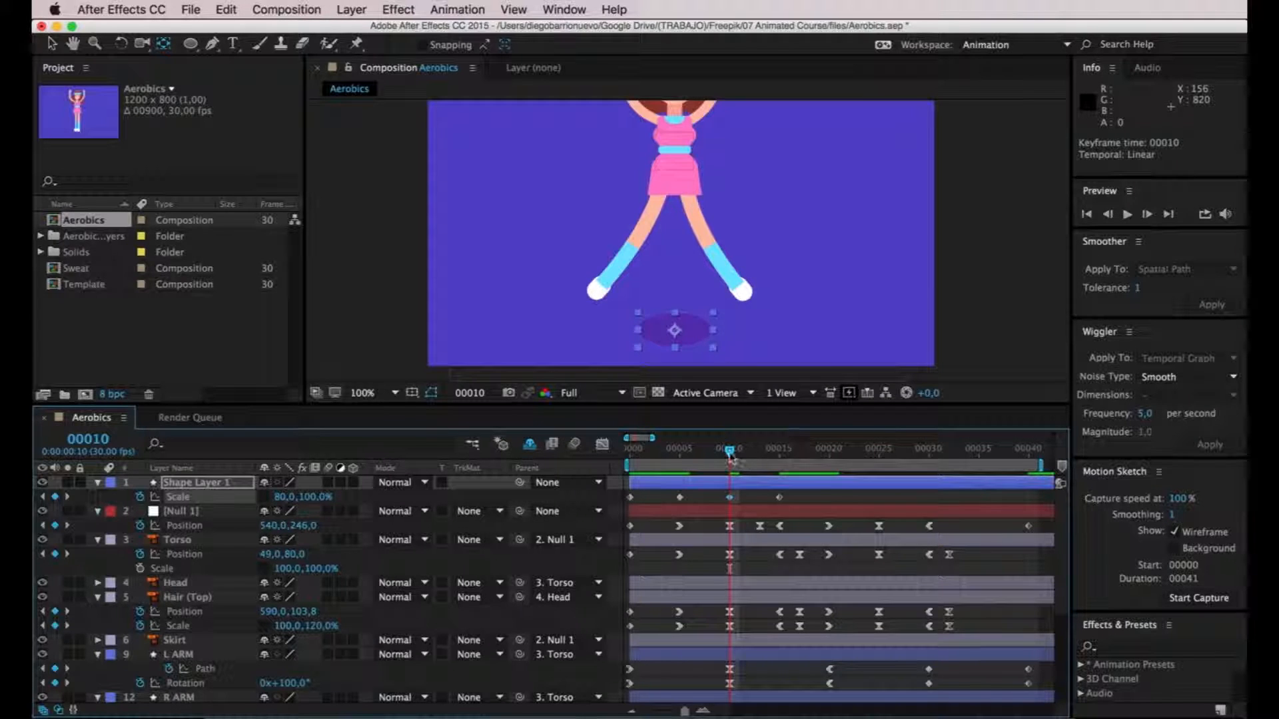
left_click_drag(730, 449, 628, 463)
key("space")
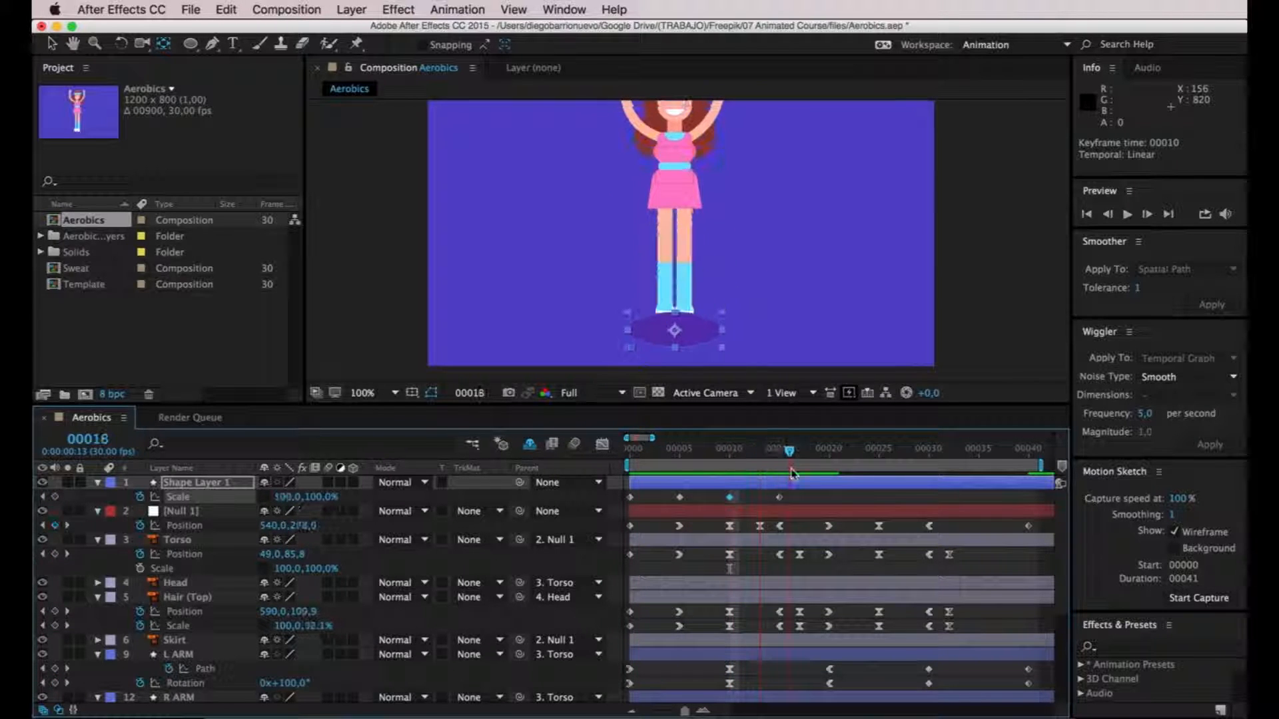
Set the shadow's vertical scale to 90% at frame 10 and preview the animation.
left_click_drag(677, 474, 726, 478)
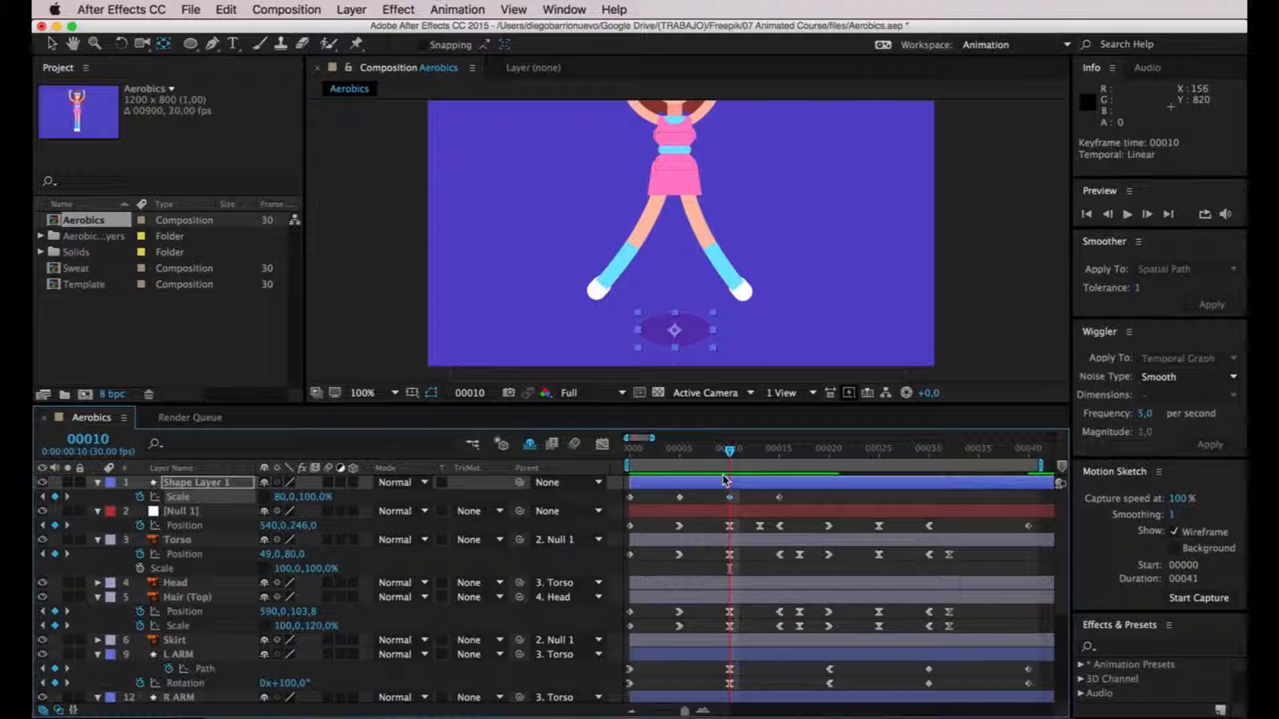
left_click(313, 497)
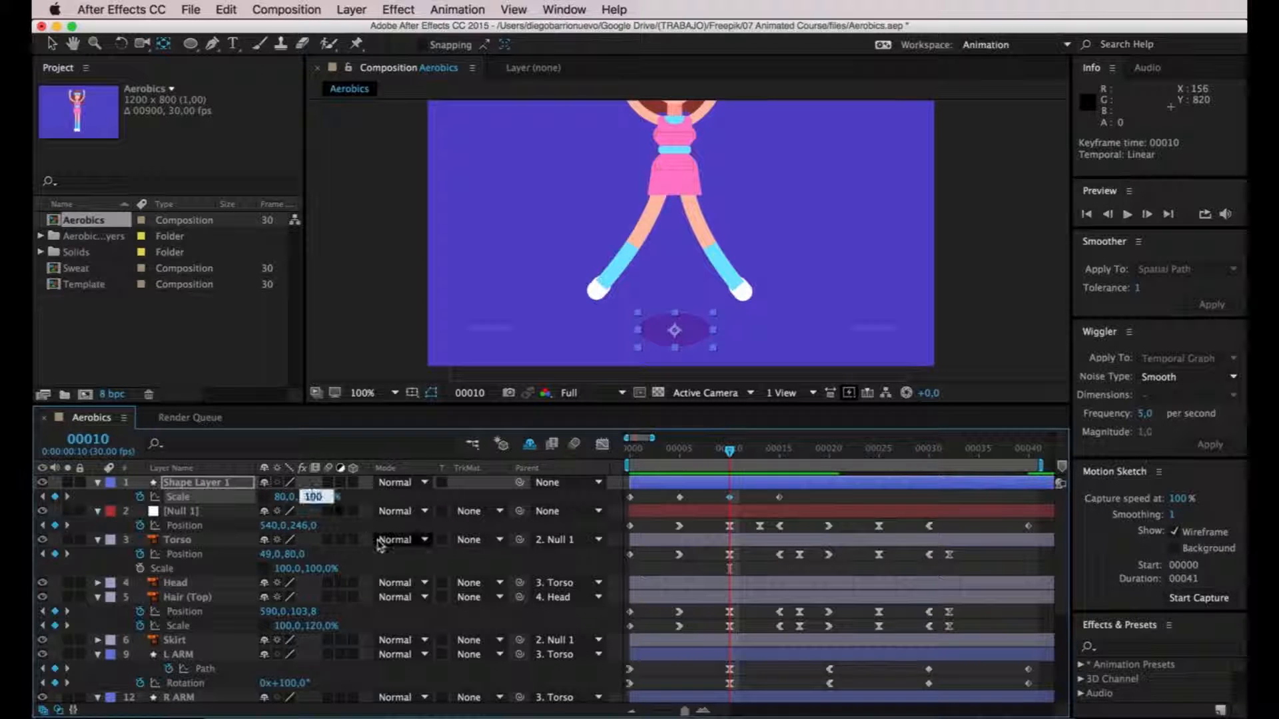
key("Return")
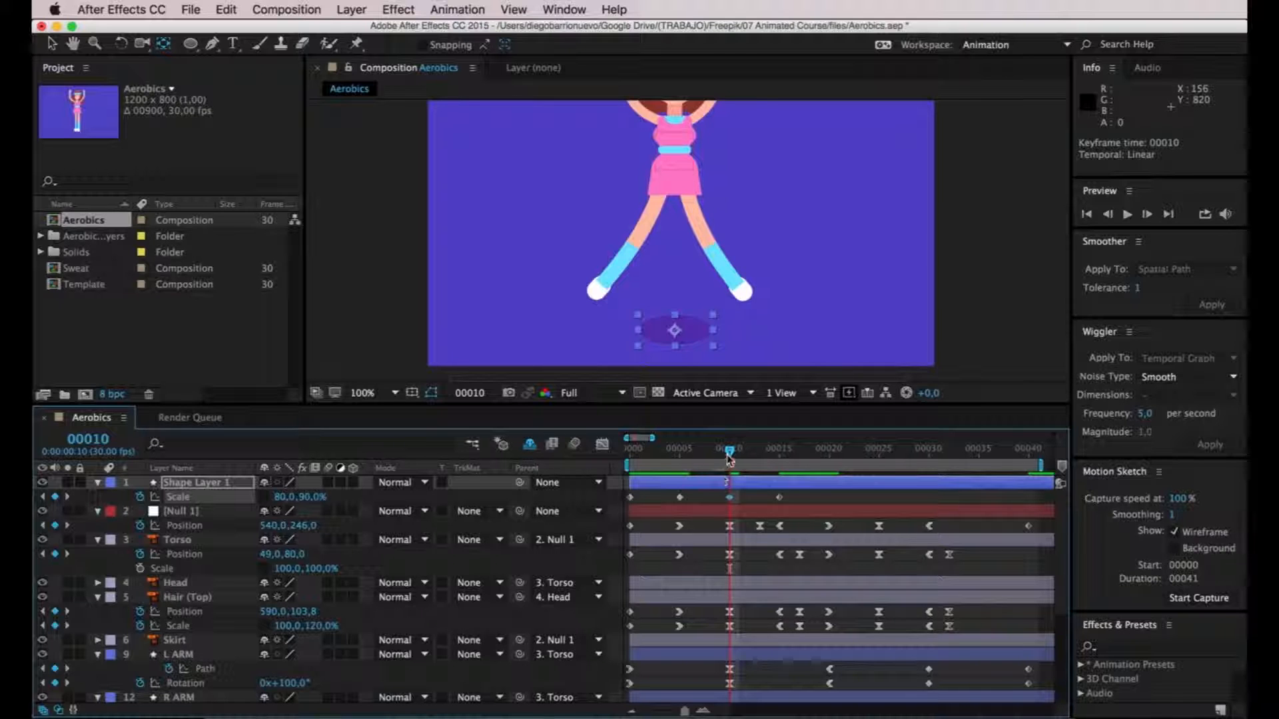
left_click_drag(730, 453, 629, 455)
key("space")
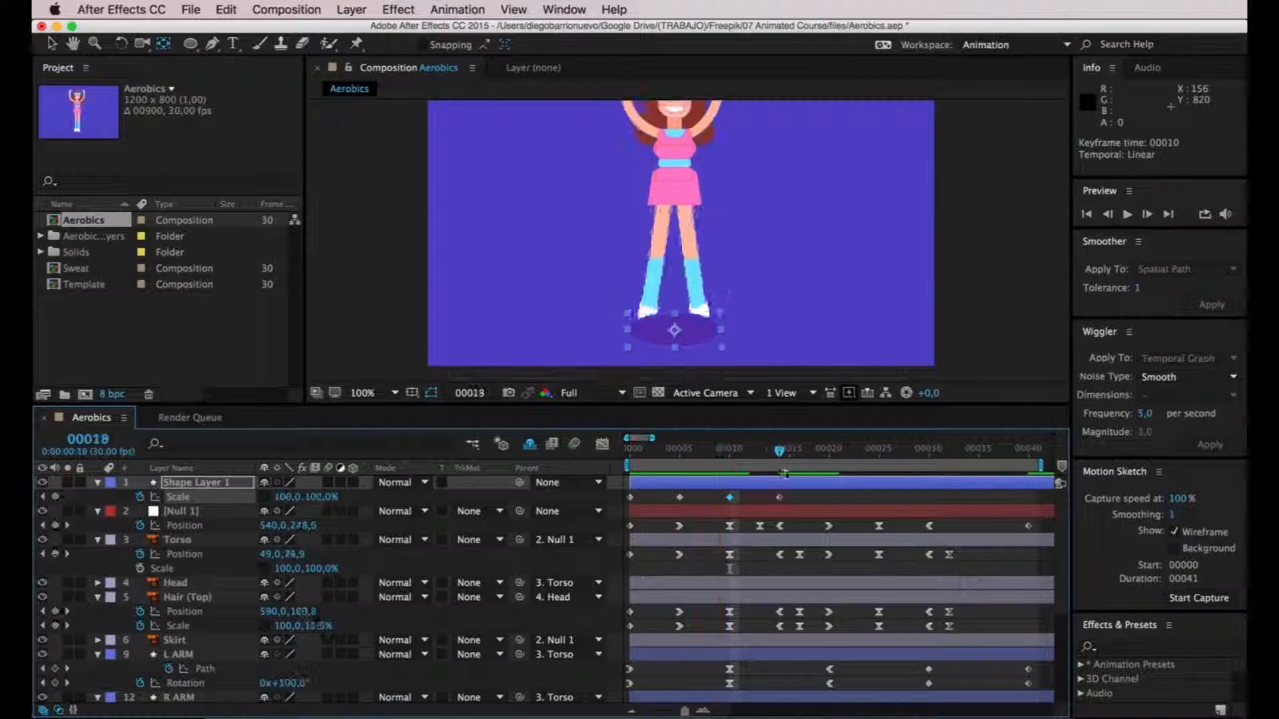
key("space")
Apply Easy Ease In to the shadow's Scale keyframe at frame 5, Easy Ease Out at frame 15 and Easy Ease at frame 10.
left_click_drag(625, 458, 678, 485)
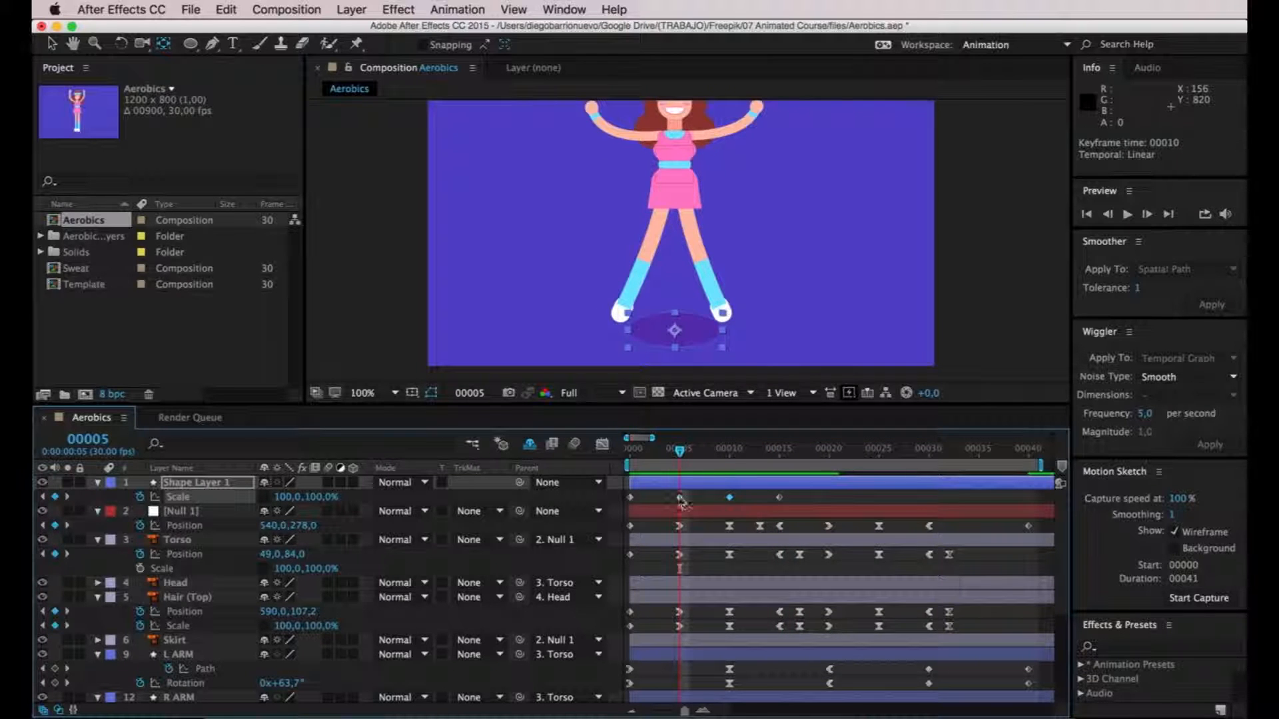
mouse_move(683, 500)
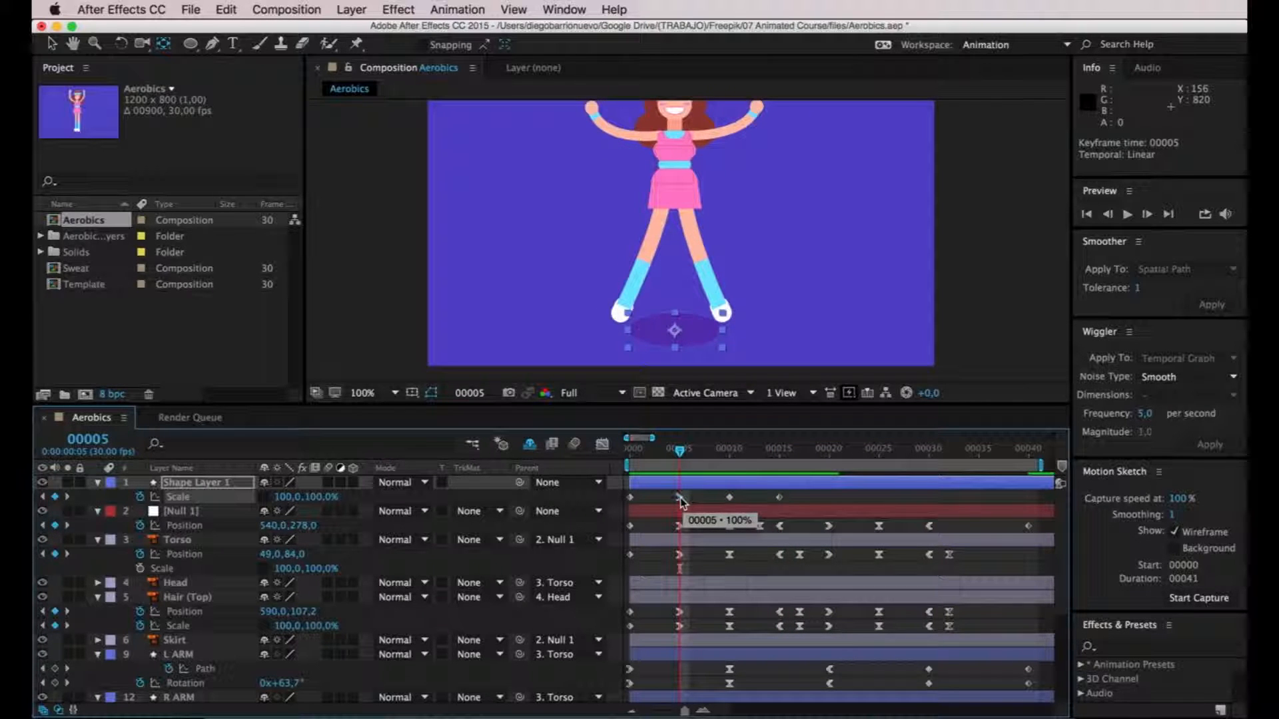
left_click(780, 499)
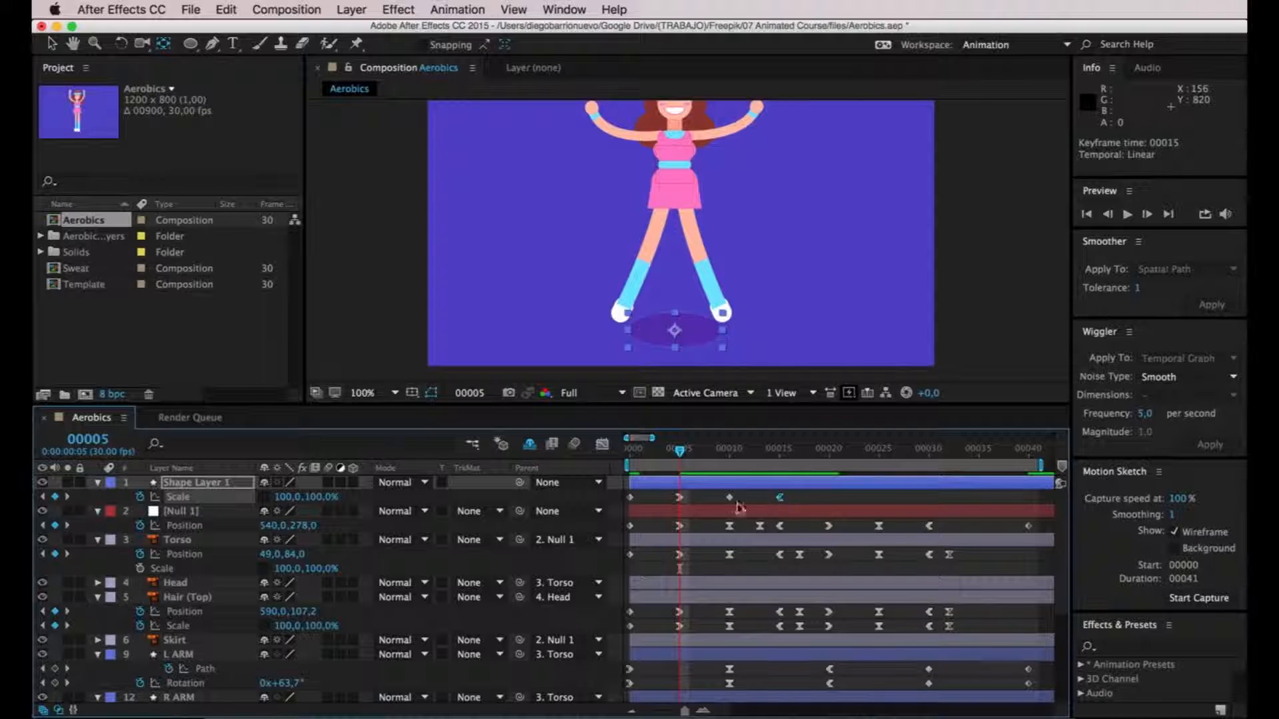
key("F9")
Copy the shadow's Scale keyframes at frames 5, 10 and 15 and paste them starting at frame 20.
left_click_drag(797, 494, 669, 503)
key("super+c")
left_click_drag(688, 455, 830, 454)
key("super+v")
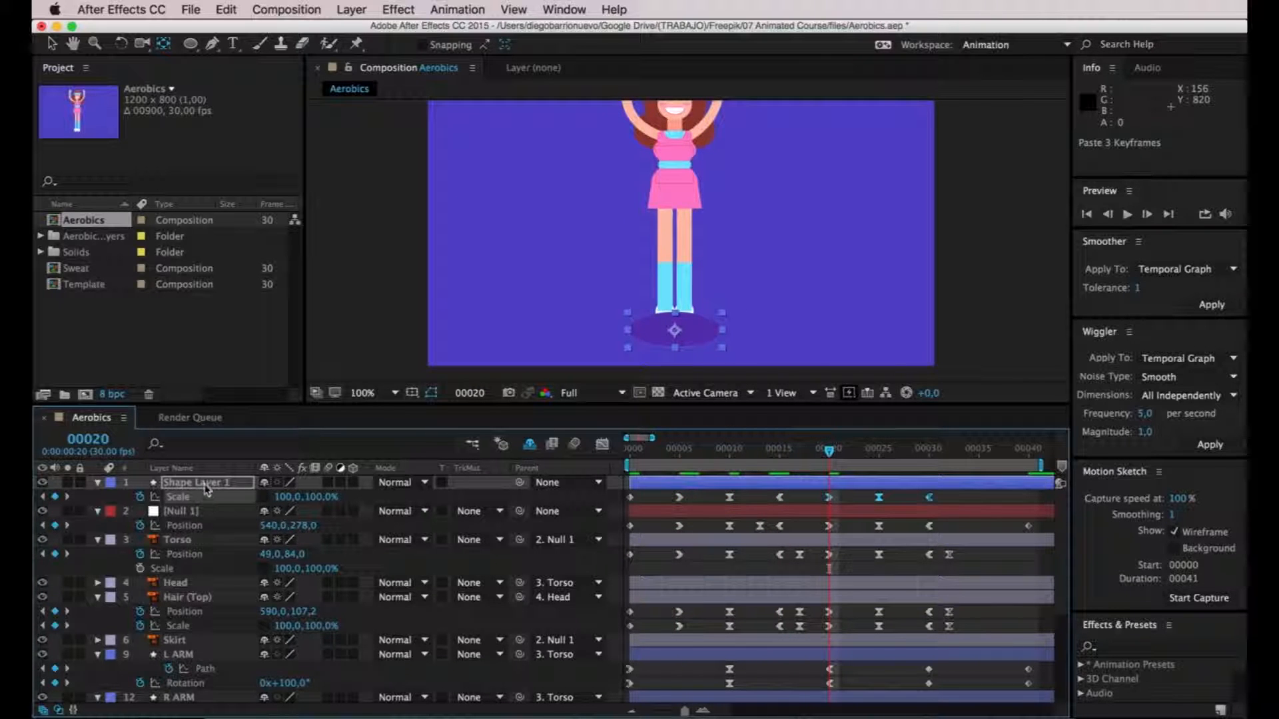
Rename the ellipse's shape layer as Shadow.
right_click(198, 487)
left_click(254, 702)
type("Shadow")
key("Return")
Send the Shadow layer to the back of the layer stack.
left_click(351, 10)
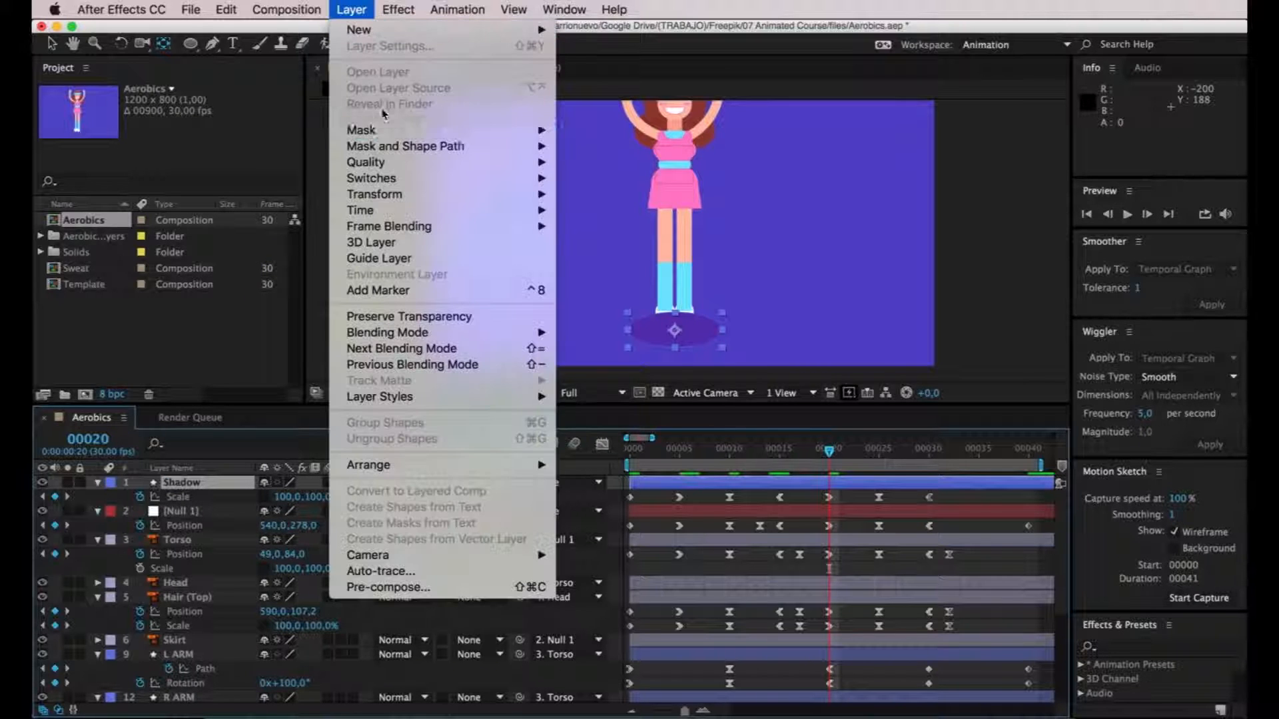
mouse_move(383, 136)
mouse_move(389, 471)
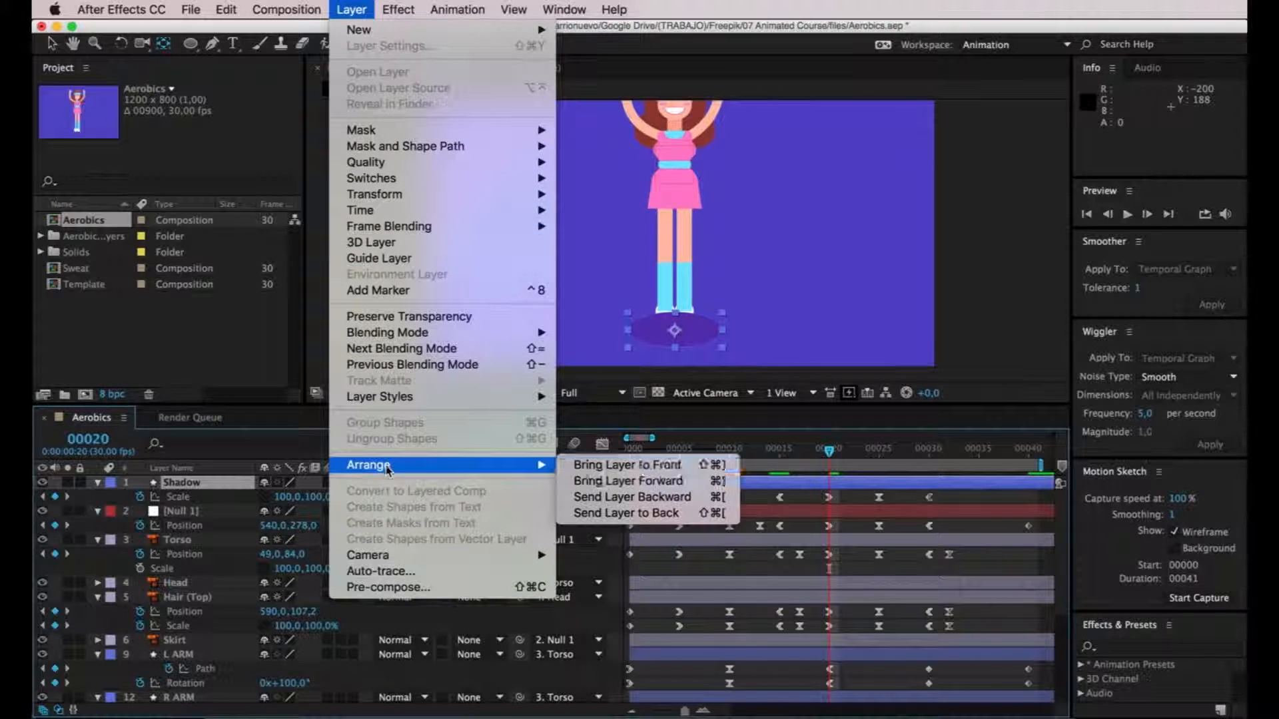
left_click(630, 515)
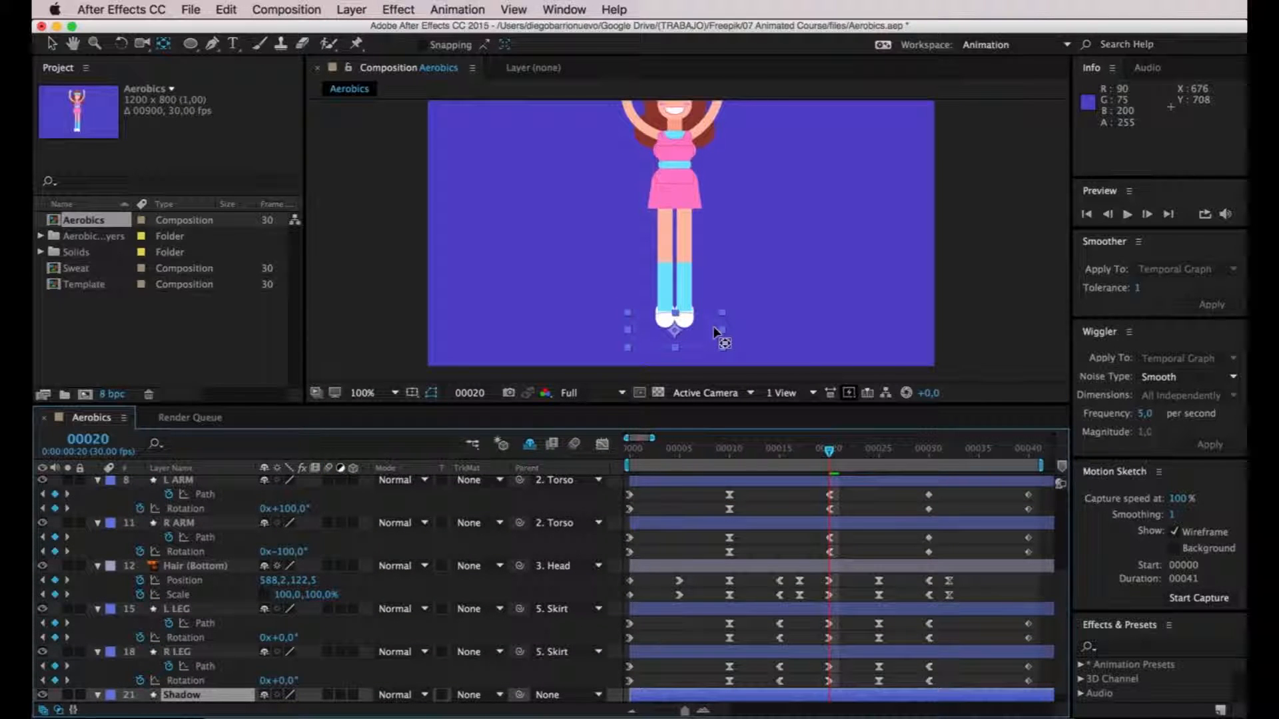
Bring the Shadow layer one level forward in the layer stack and deselect it.
left_click(354, 13)
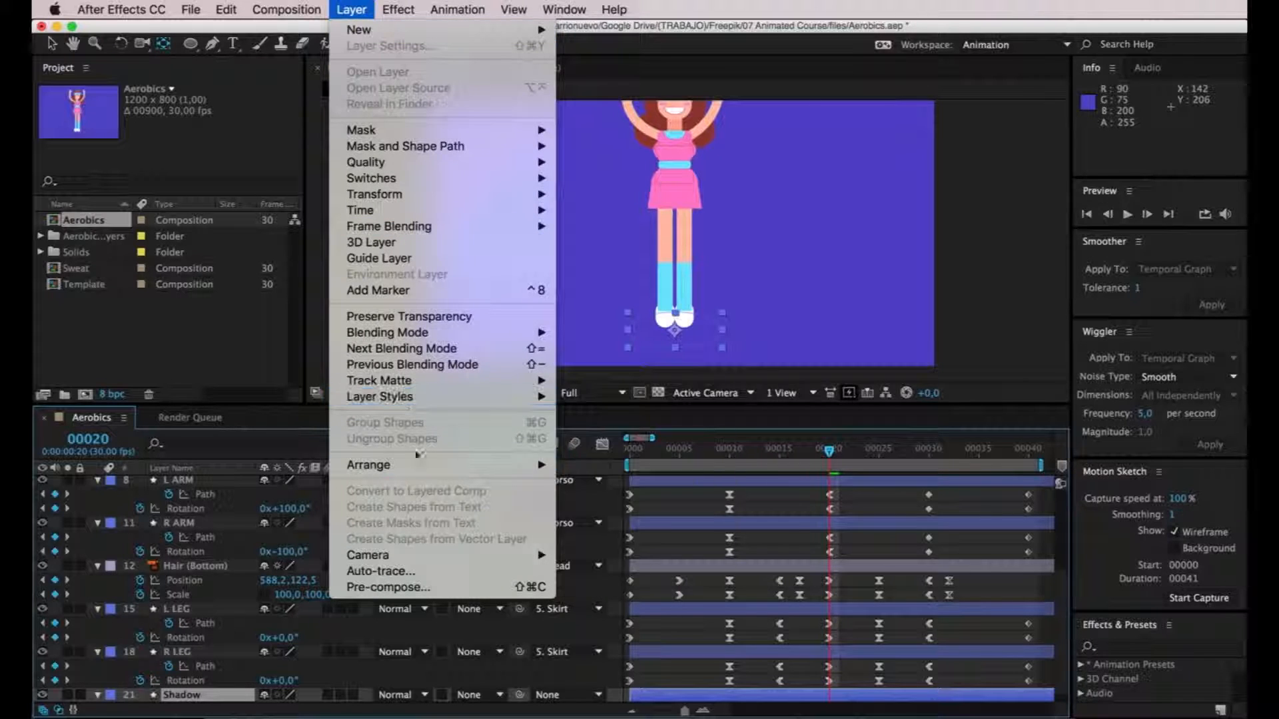
mouse_move(420, 467)
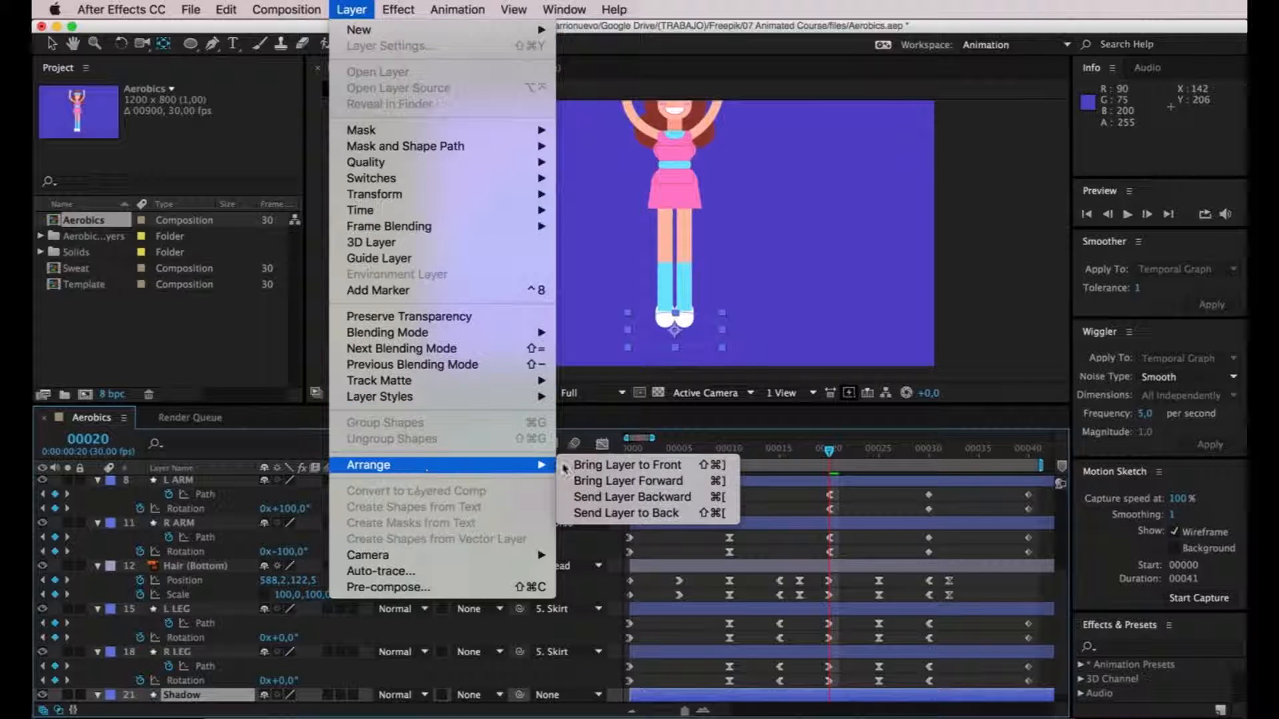
left_click(595, 484)
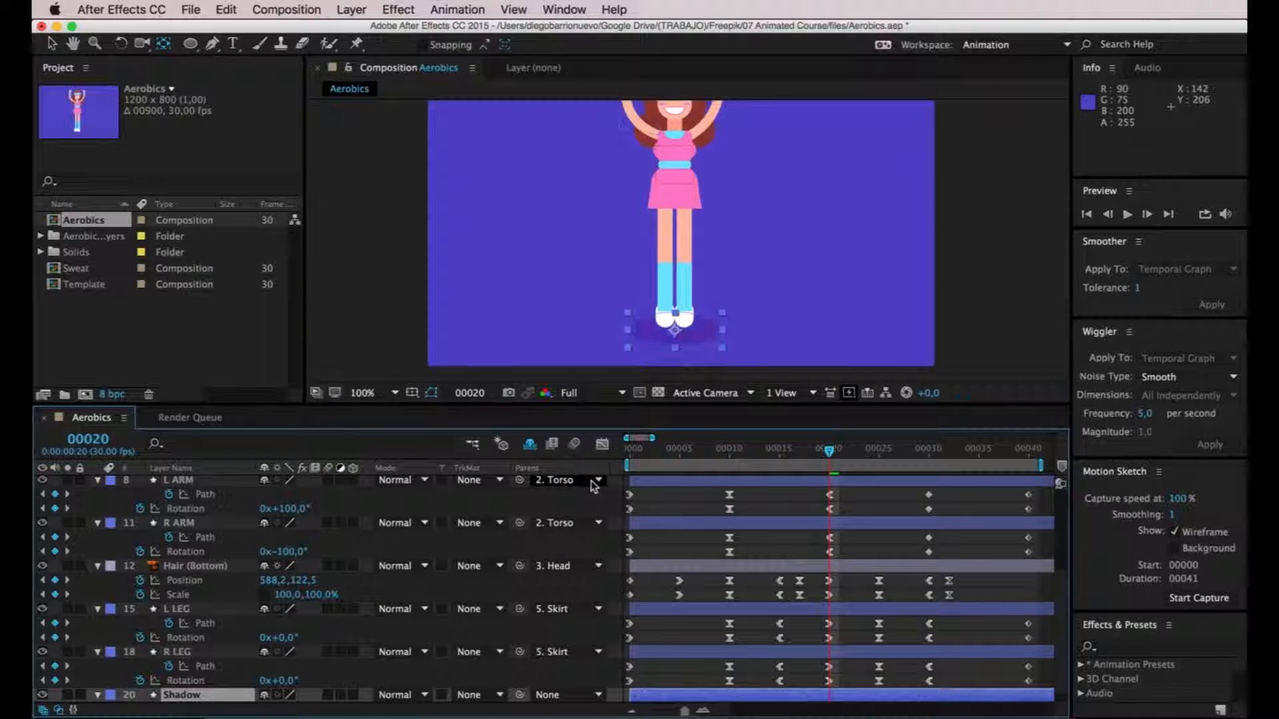
left_click(974, 365)
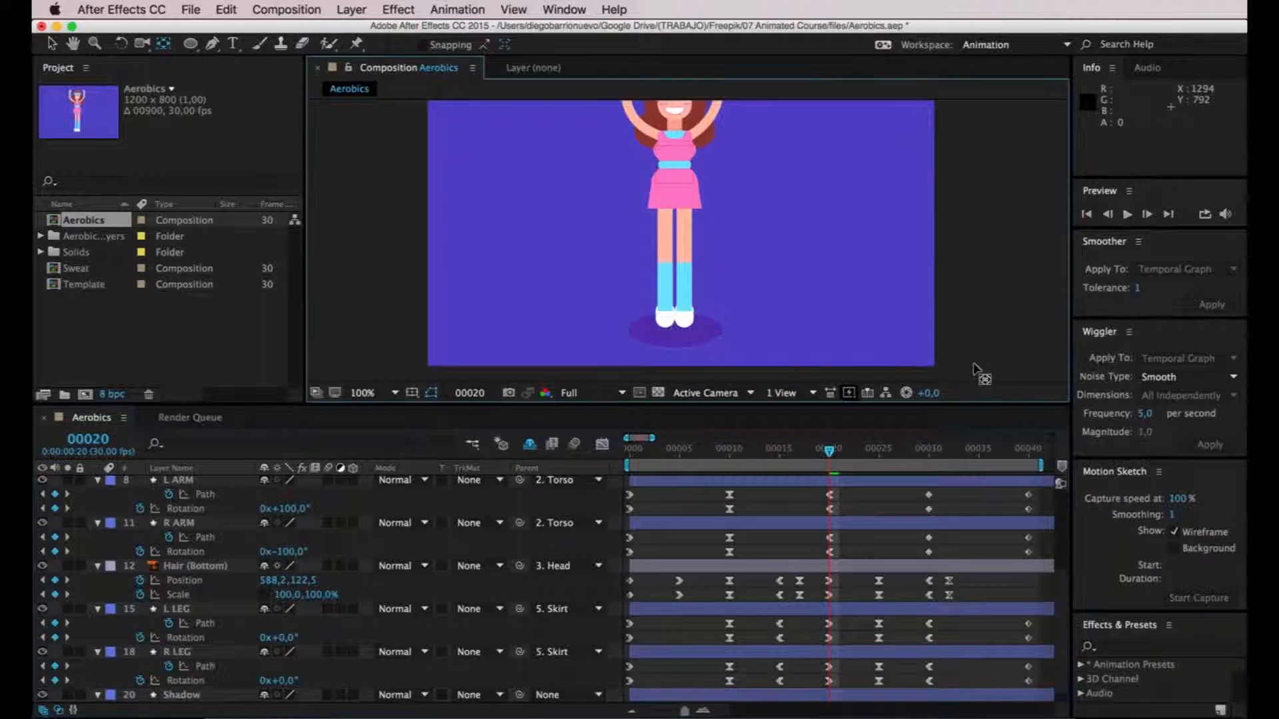
Preview the full jumping animation from frame 0 to check the shadow beneath the character.
key("comma")
left_click_drag(829, 453, 629, 455)
key("space")
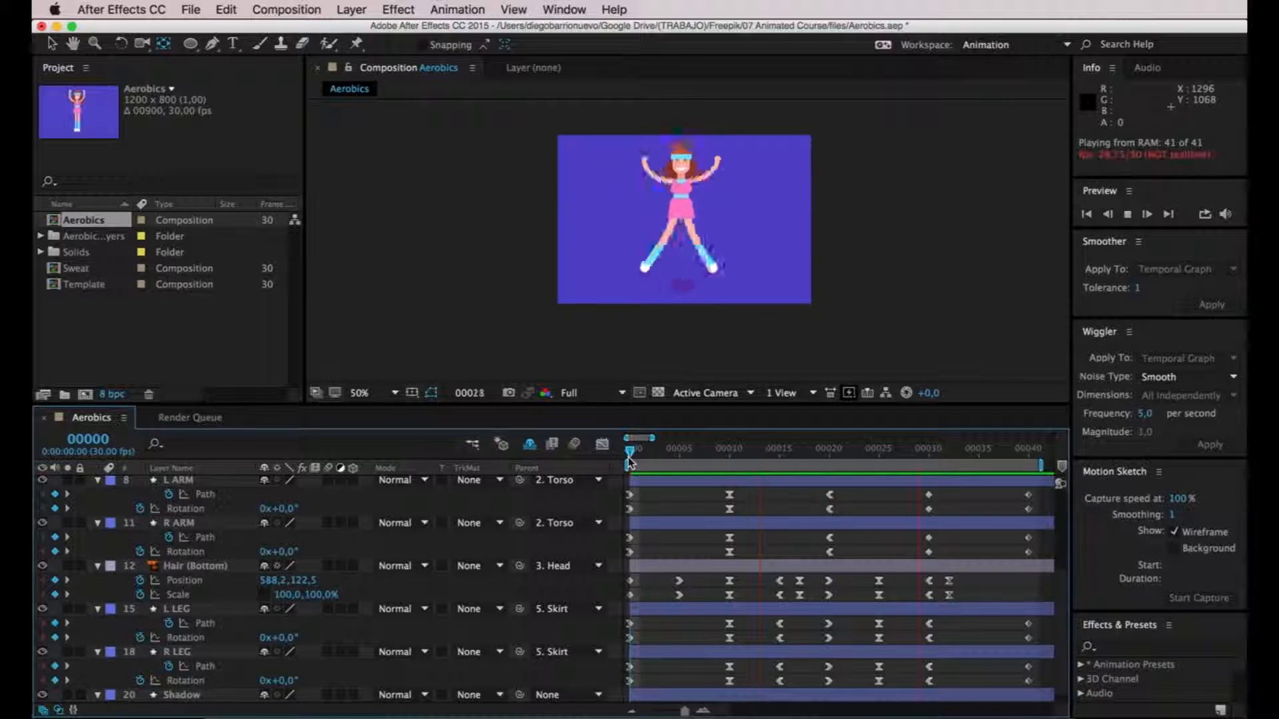
key("space")
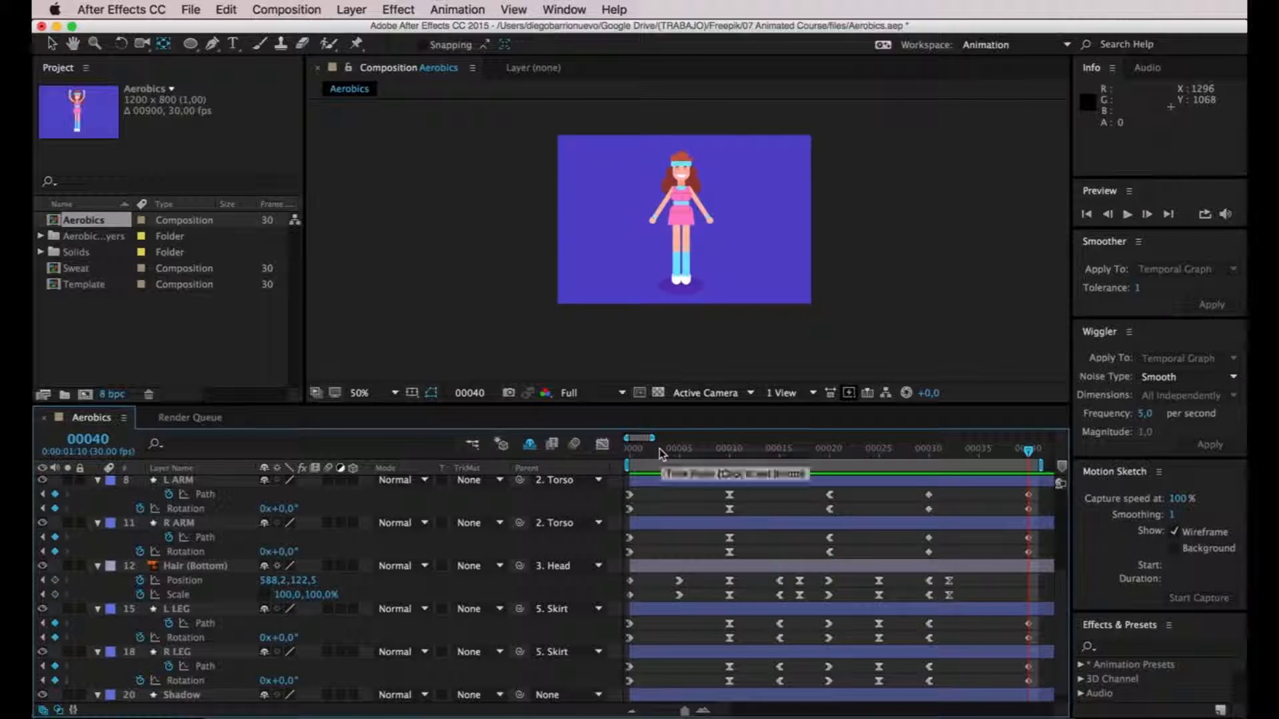
Change the Shadow layer's shape fill color to 4F397E.
scroll(218, 480, "up", 2)
scroll(219, 479, "down", 3)
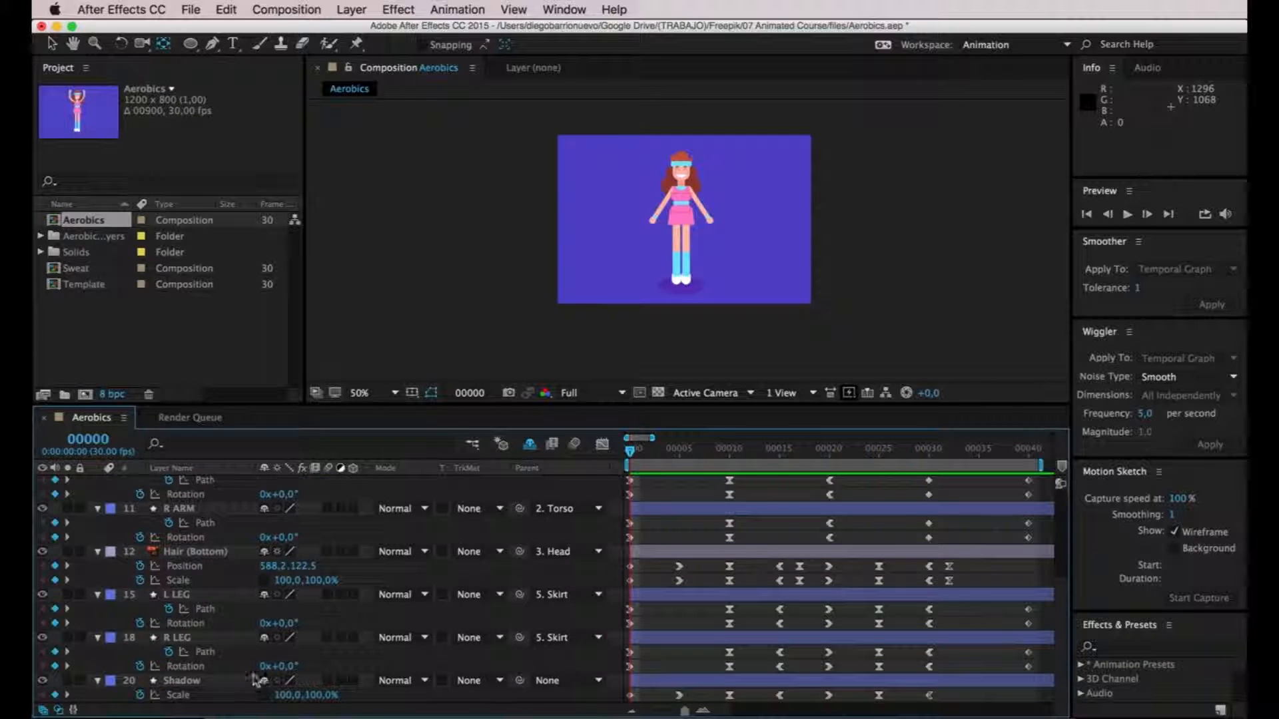
left_click(198, 682)
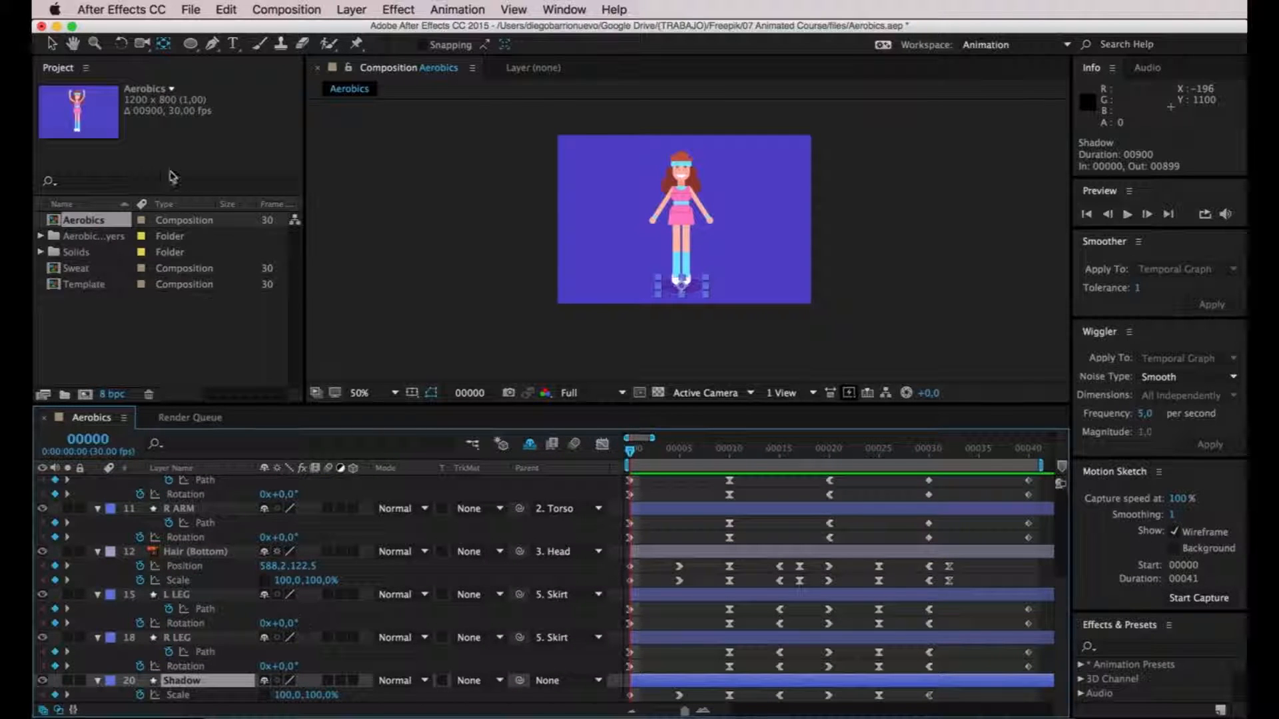
left_click(191, 45)
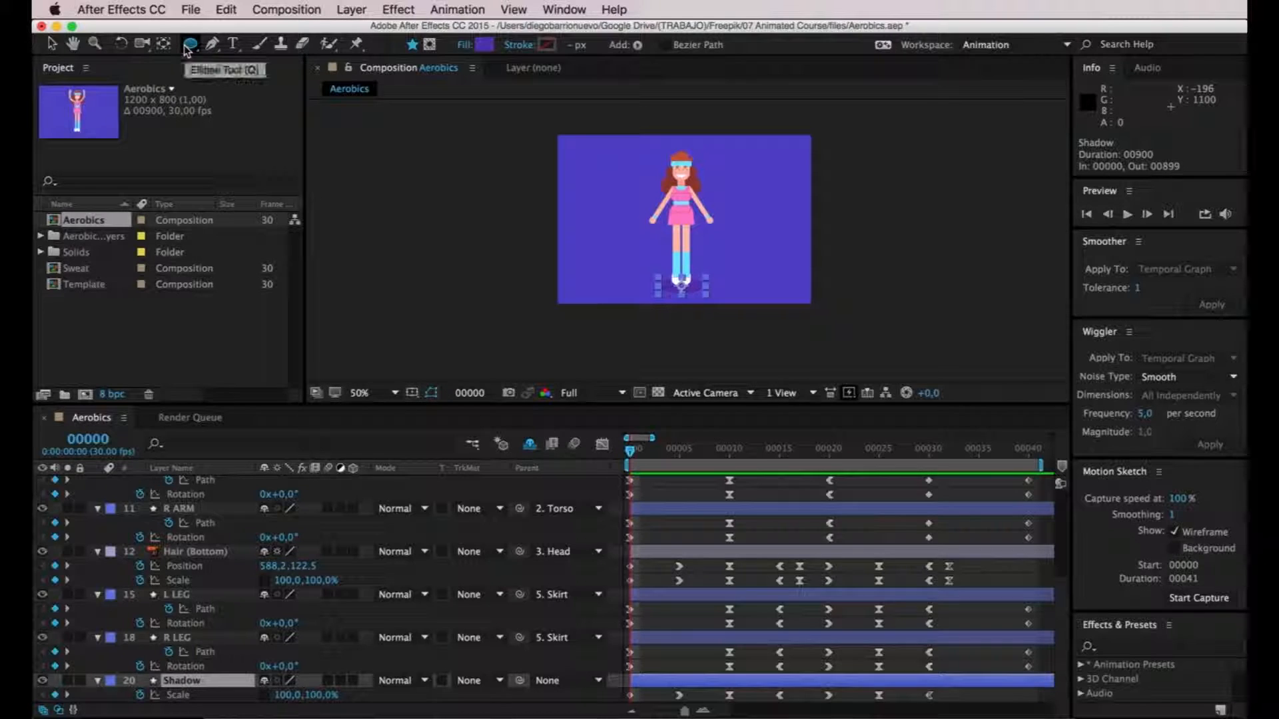
left_click(484, 45)
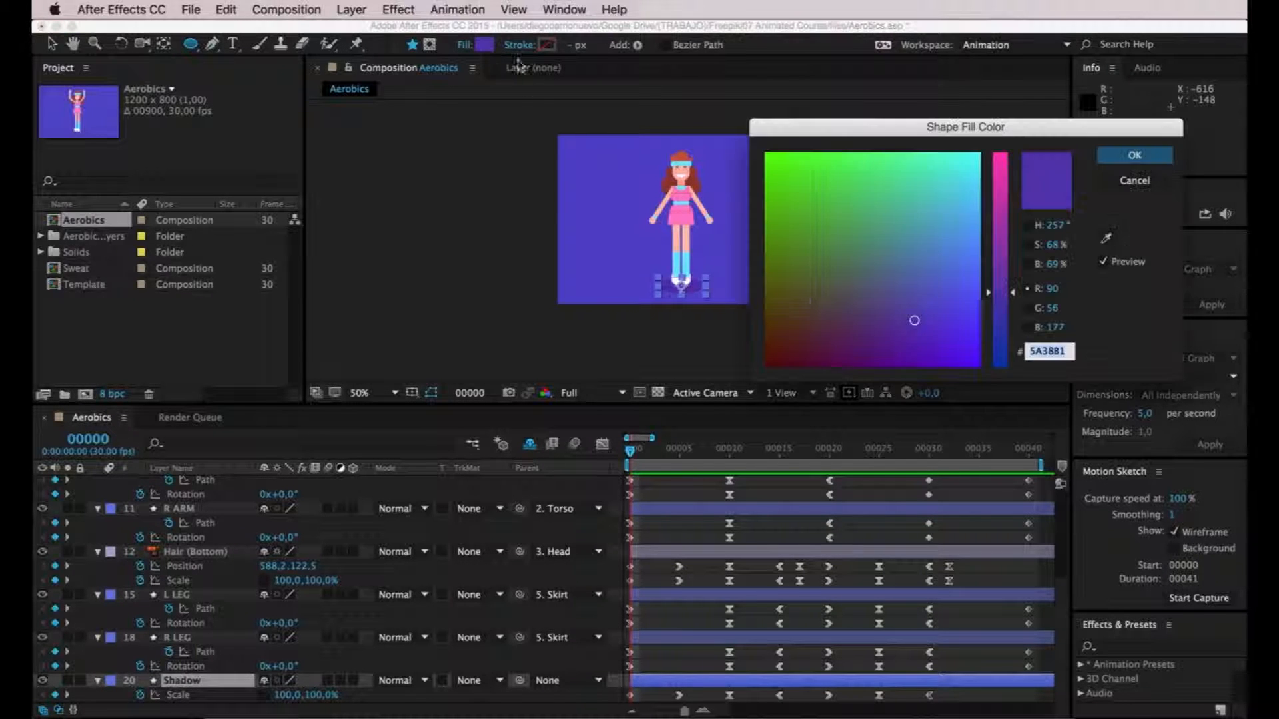
mouse_move(858, 311)
left_mouse_down()
mouse_move(871, 271)
mouse_move(837, 306)
mouse_move(870, 341)
mouse_move(864, 326)
left_mouse_up()
left_click_drag(1009, 293, 1015, 308)
left_click(872, 319)
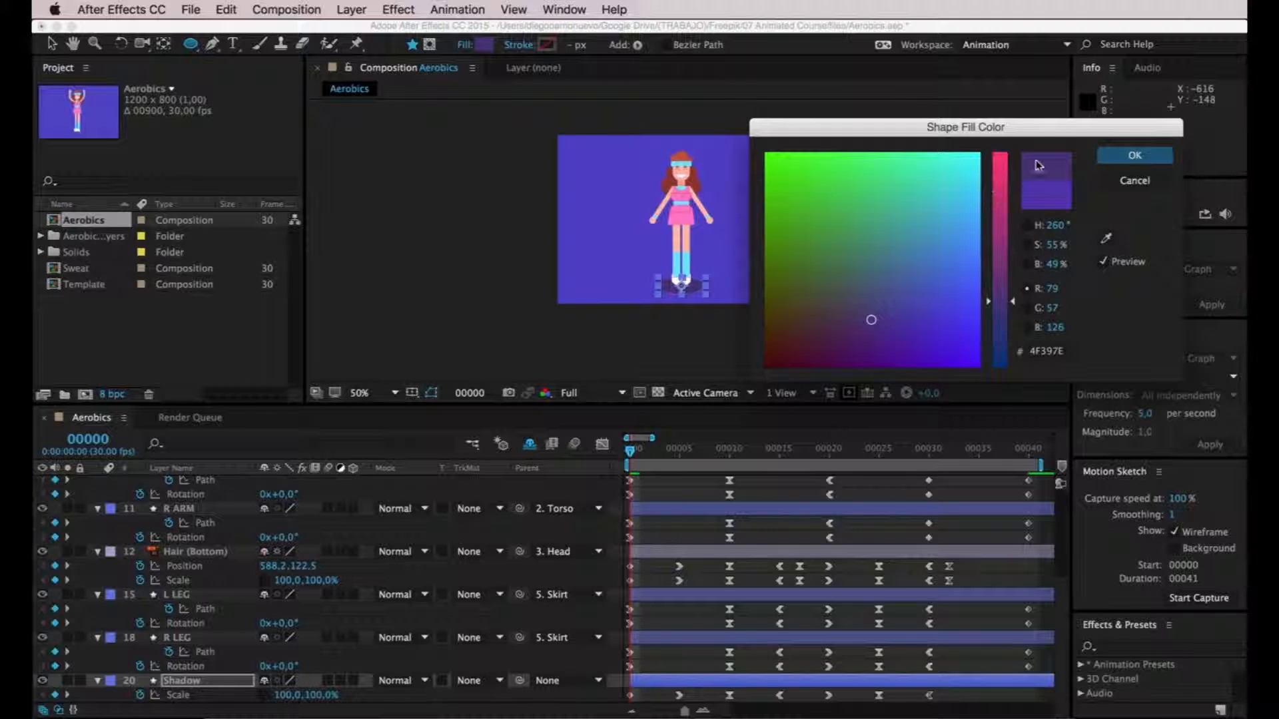
left_click(1135, 155)
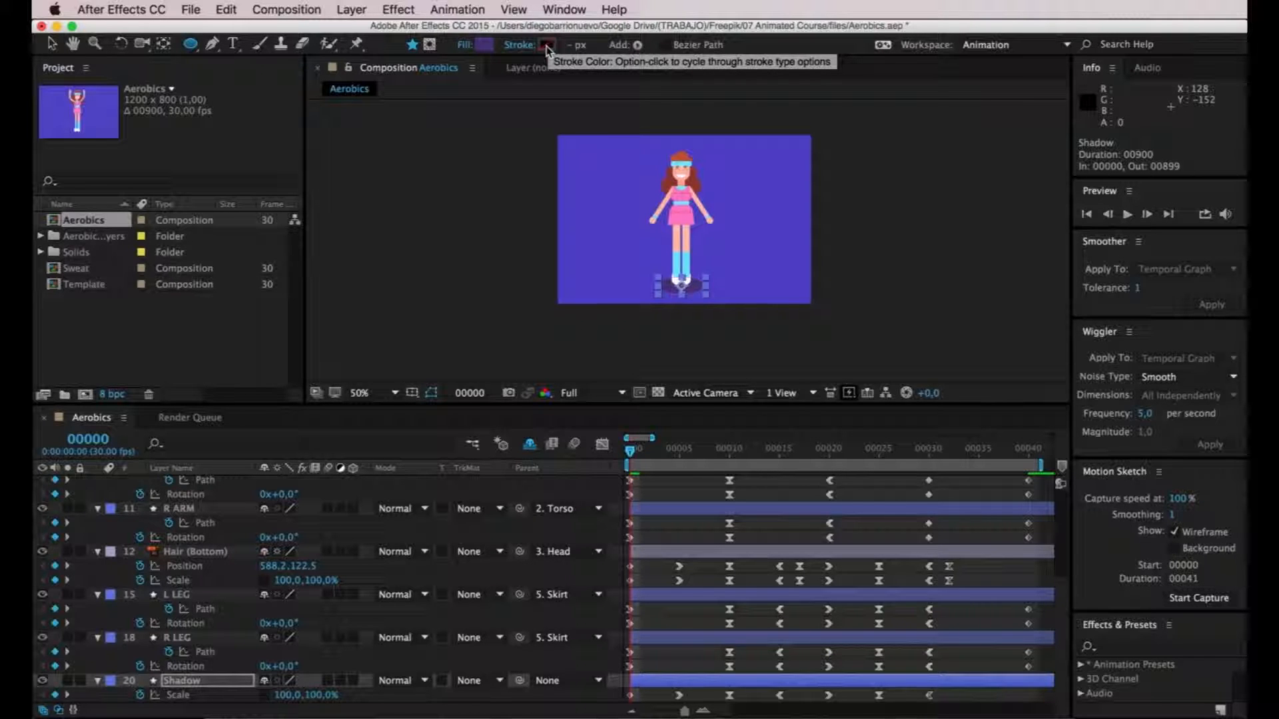
Try solid and gradient stroke types on the Shadow shape with a 5 px width, and return its stroke to none.
left_click(574, 45)
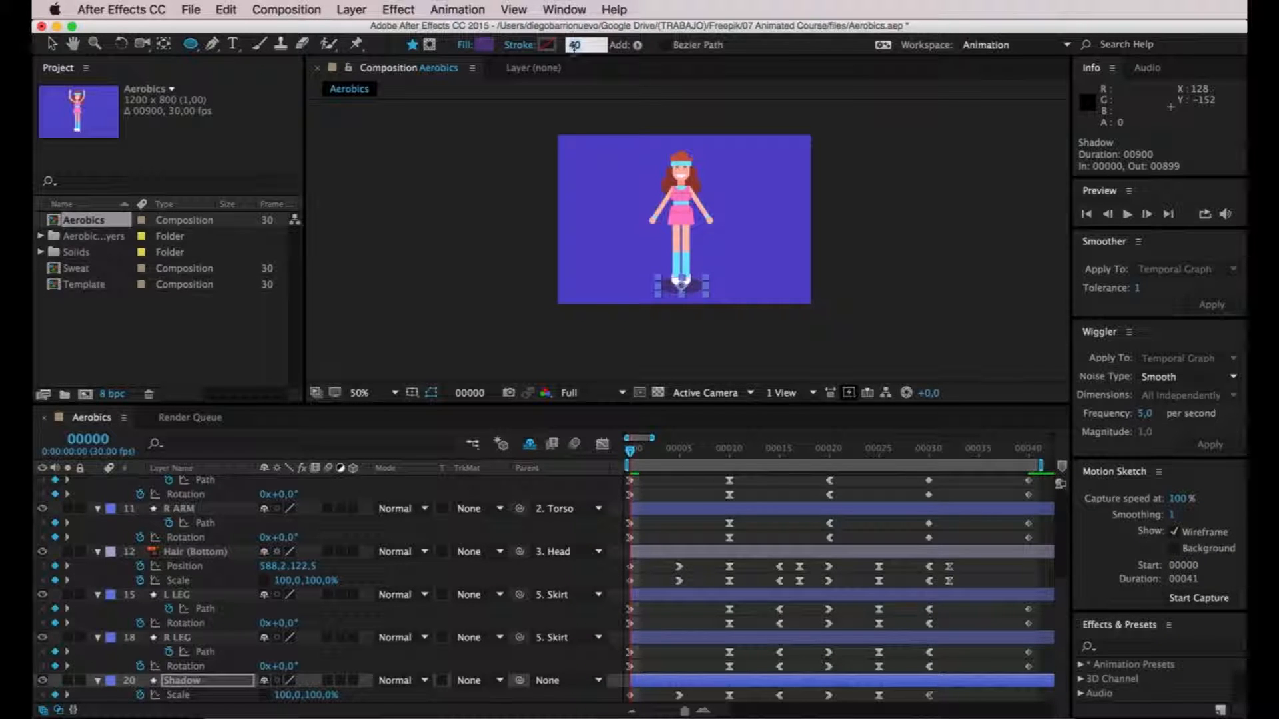
key("Return")
left_click(550, 48, "alt")
left_click_drag(572, 47, 581, 47)
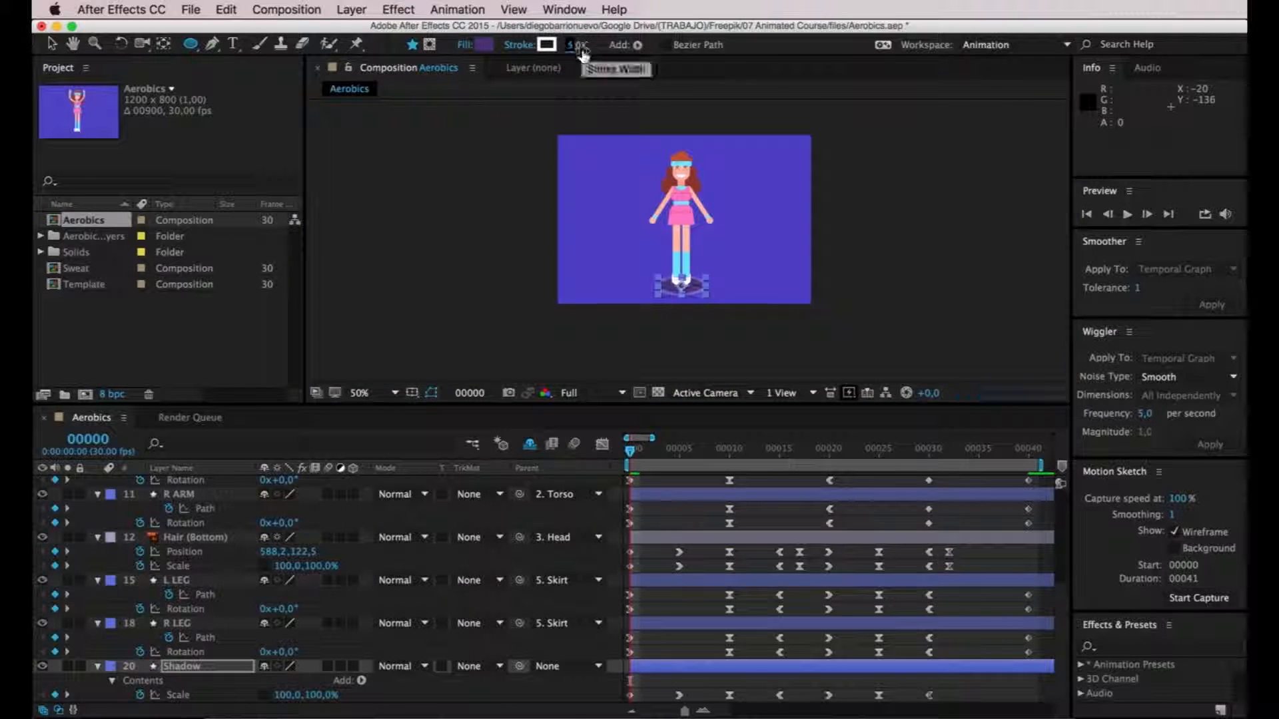
left_click(543, 46, "alt")
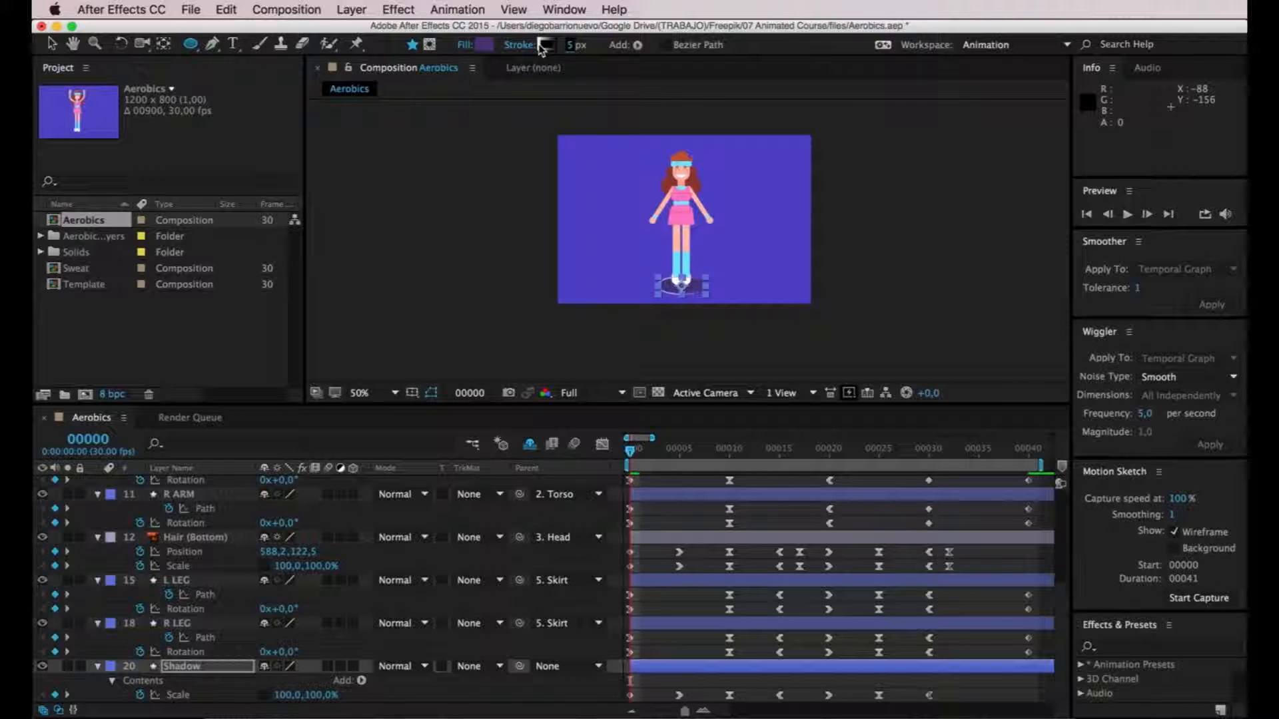
left_click(544, 46, "alt")
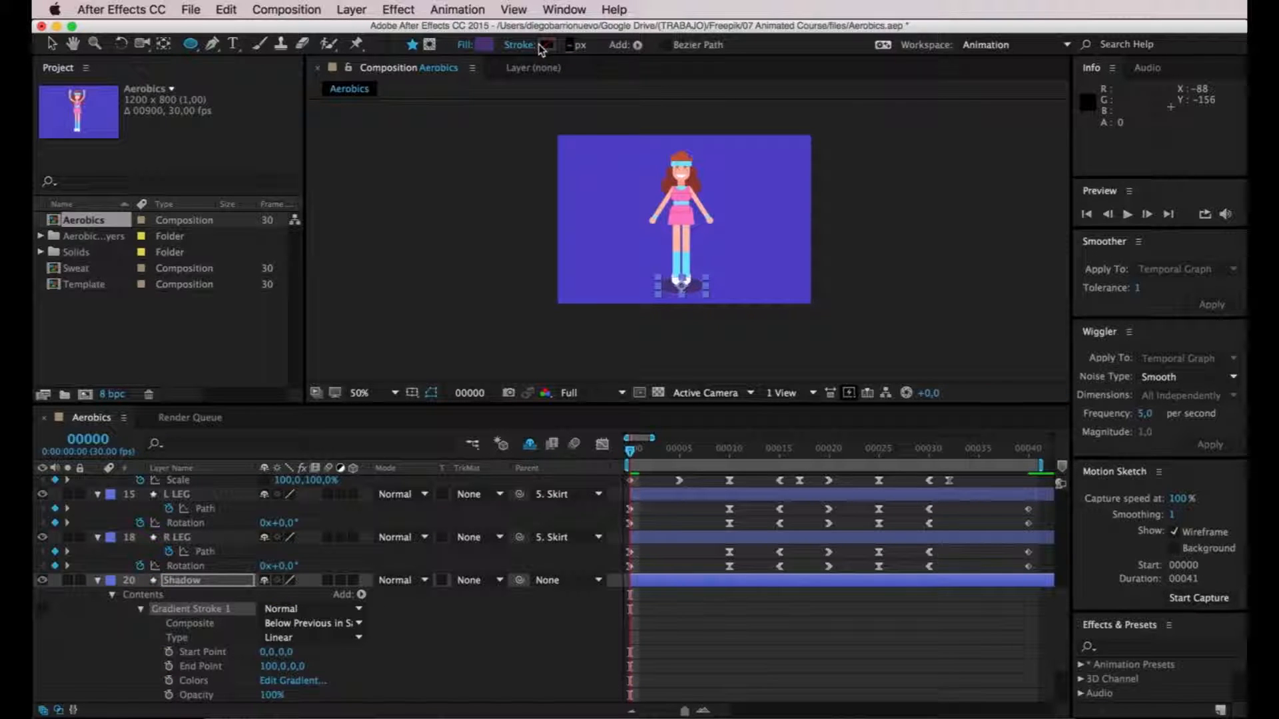
left_click(547, 47, "alt")
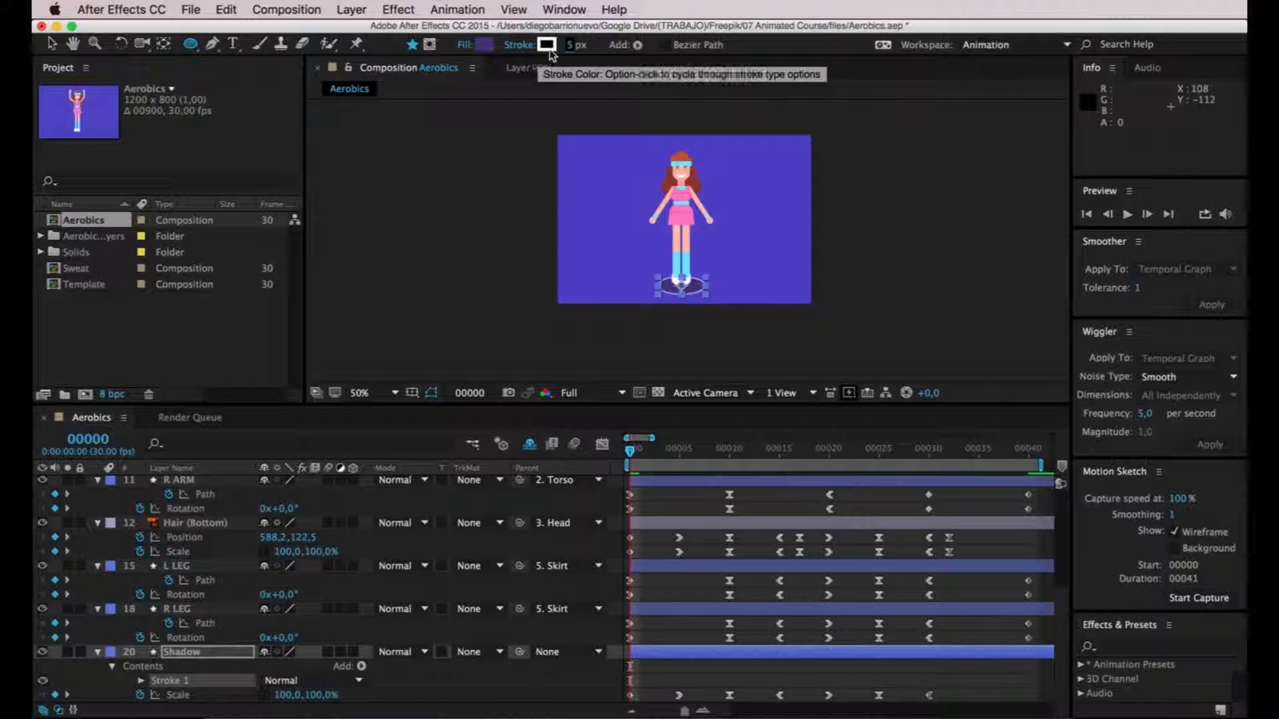
left_click(548, 46, "alt")
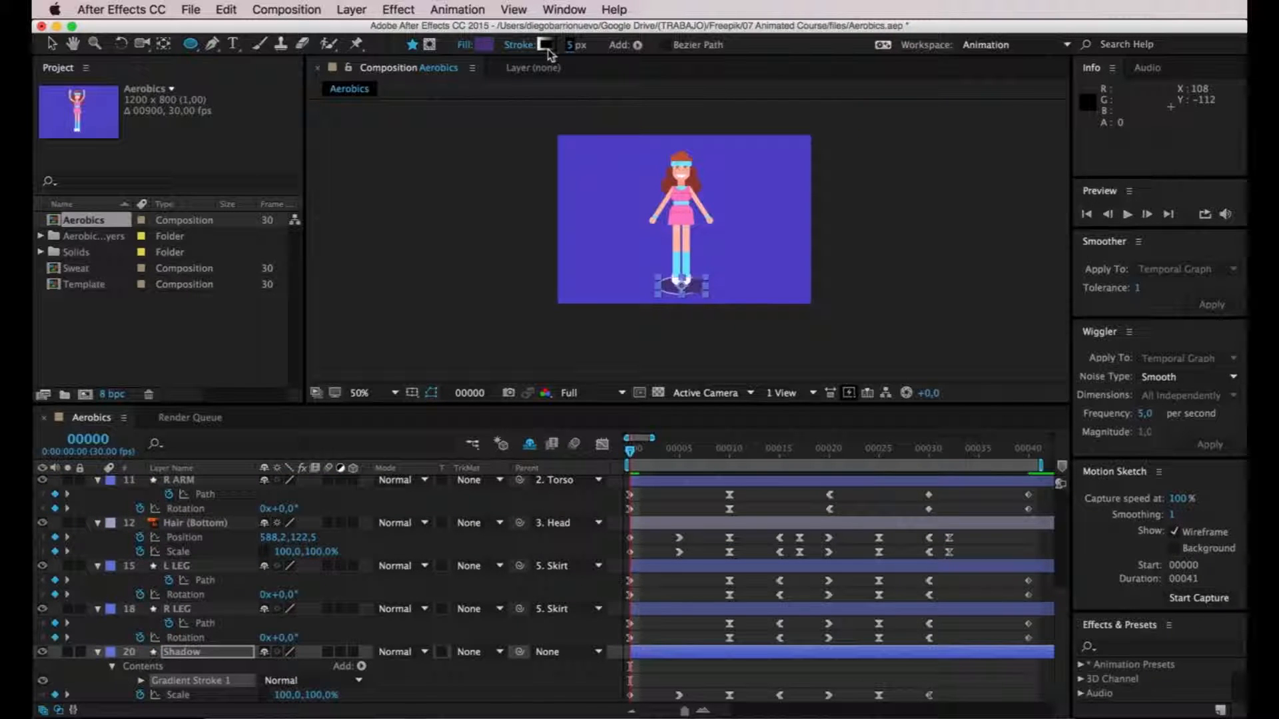
left_click(544, 47, "alt")
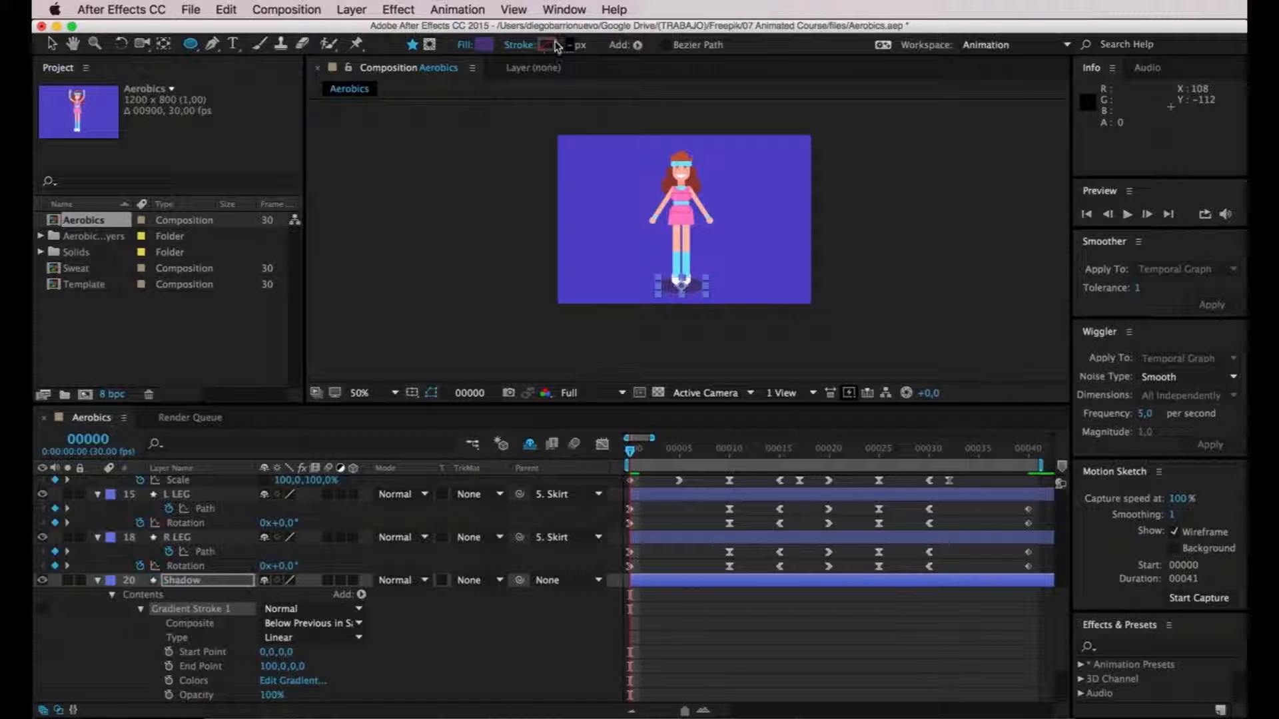
Cycle the Shadow shape's fill through the gradient and none types and return it to the solid color.
left_click(486, 47, "alt")
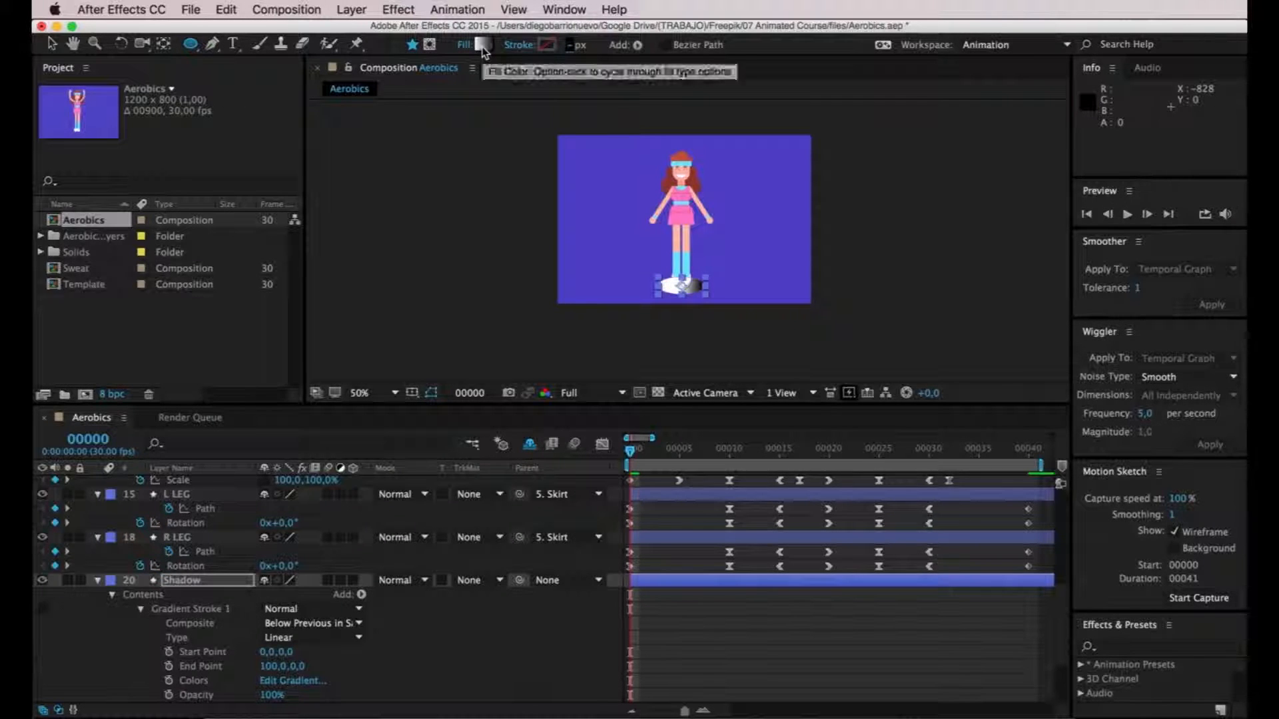
left_click(485, 48, "alt")
left_click(484, 48, "alt")
left_click(486, 51, "alt")
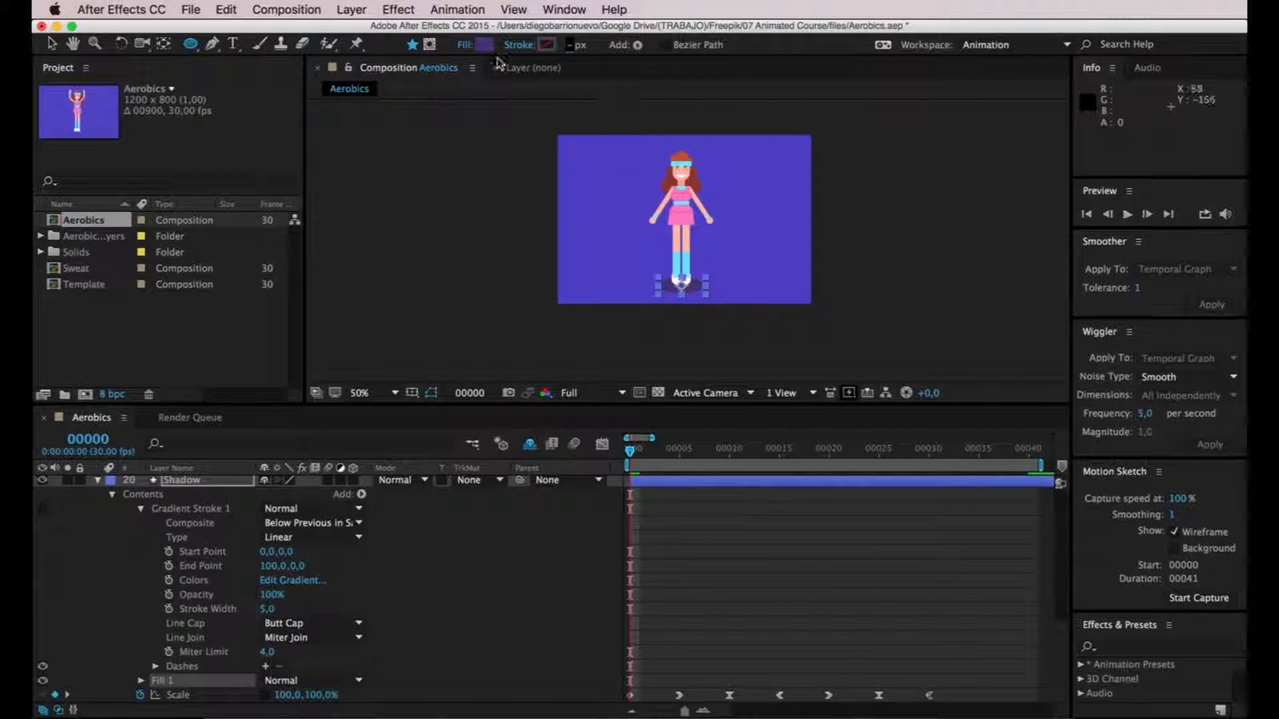
left_click(484, 48, "alt")
left_click(483, 49, "alt")
left_click(482, 47, "alt")
left_click(482, 46, "alt")
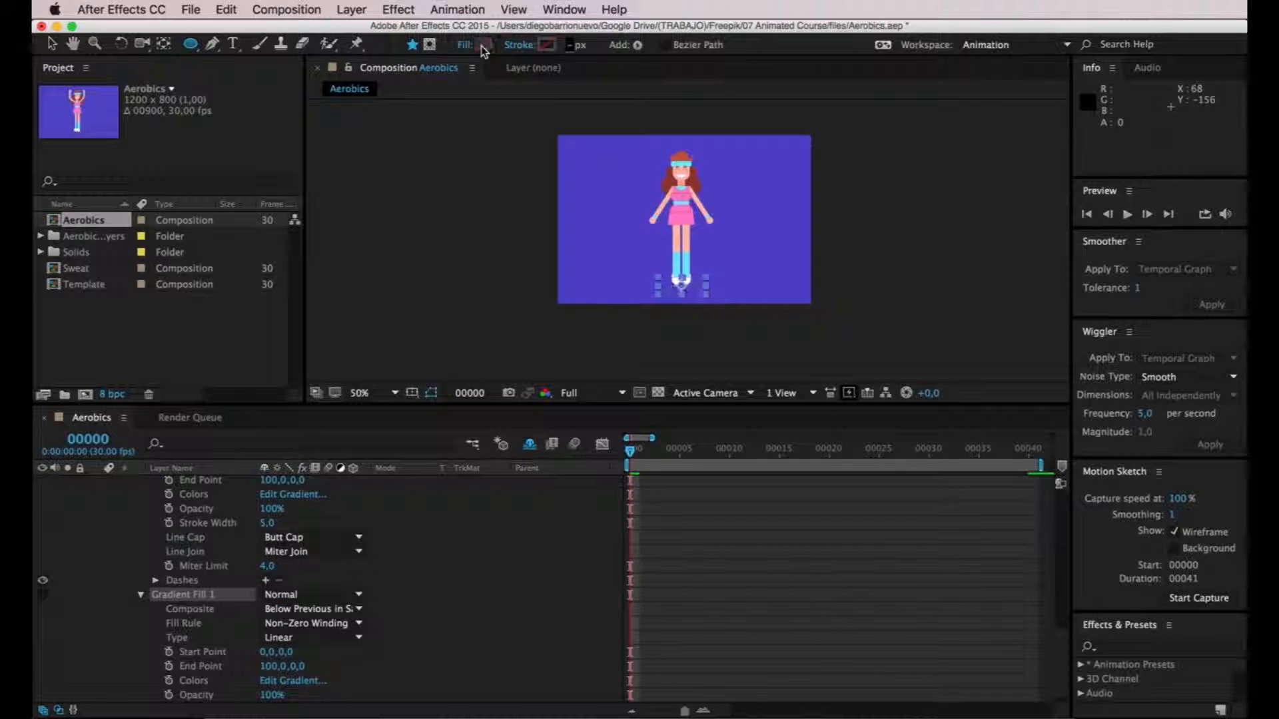
key("v")
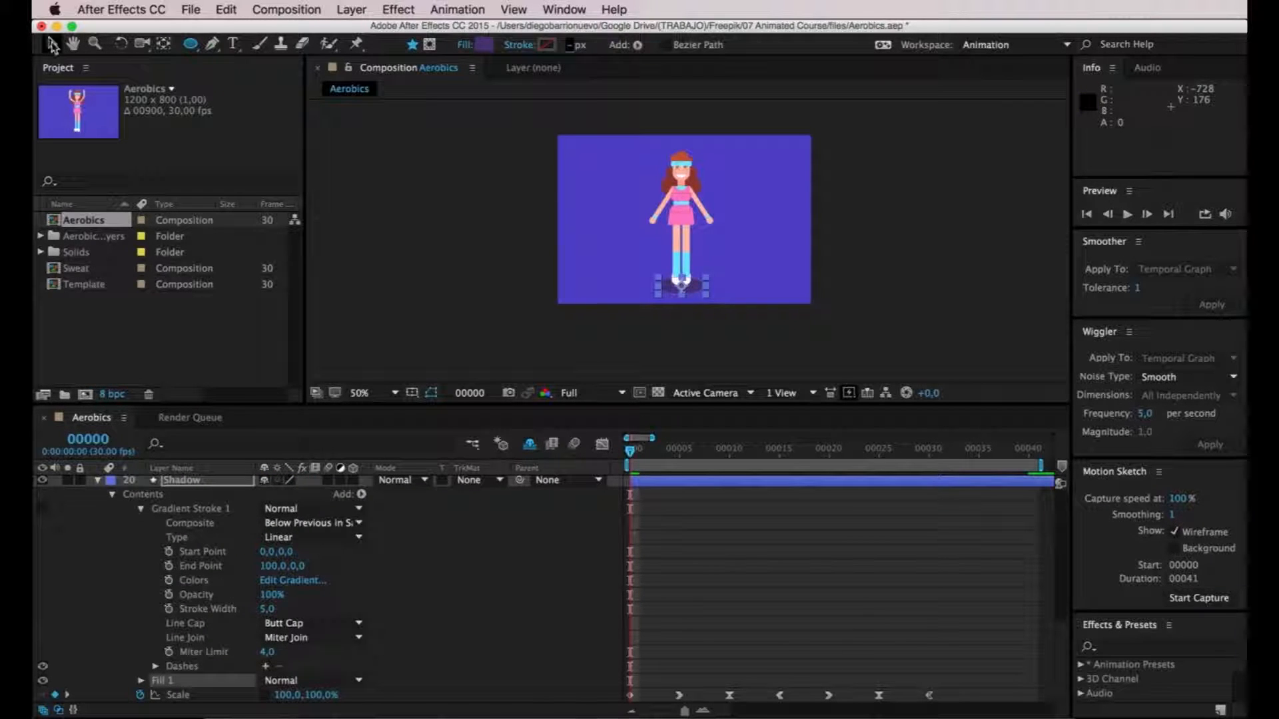
Deselect the Shadow layer and preview the animation with the new shadow color.
left_click(500, 197)
key("space")
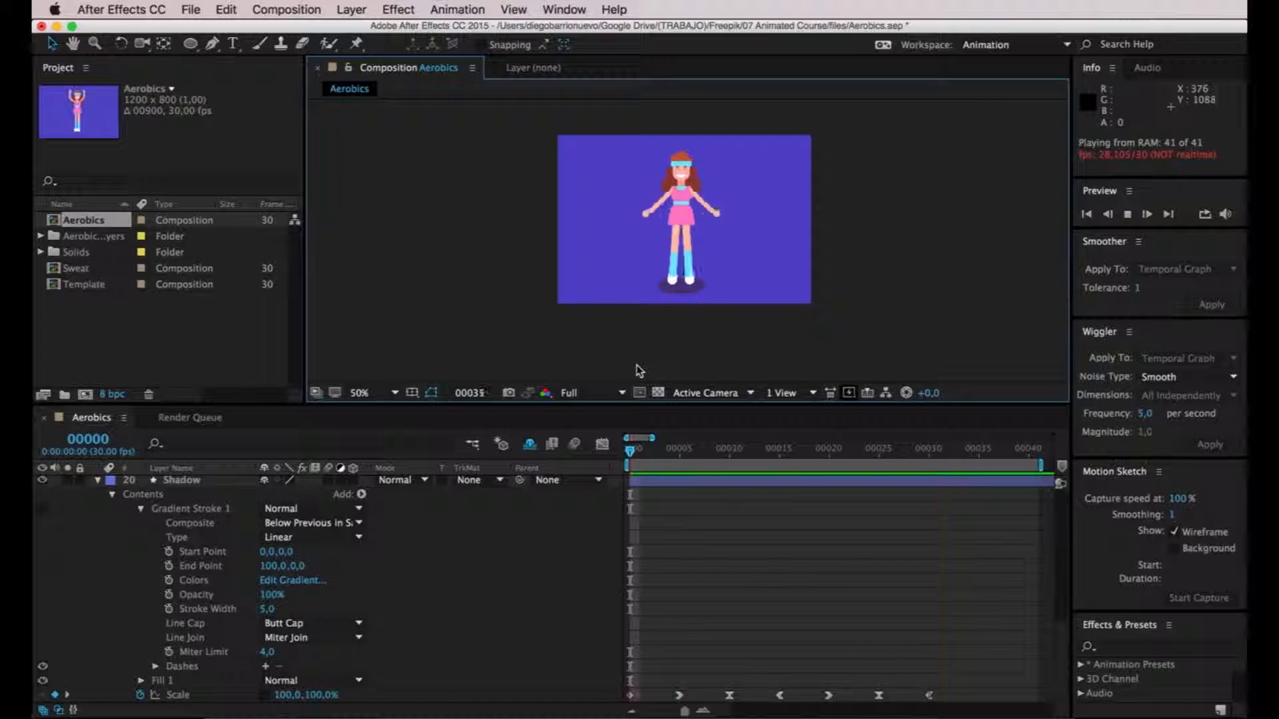
key("space")
Reveal the Shadow layer's Opacity property and lower it to 85%.
left_click(186, 484)
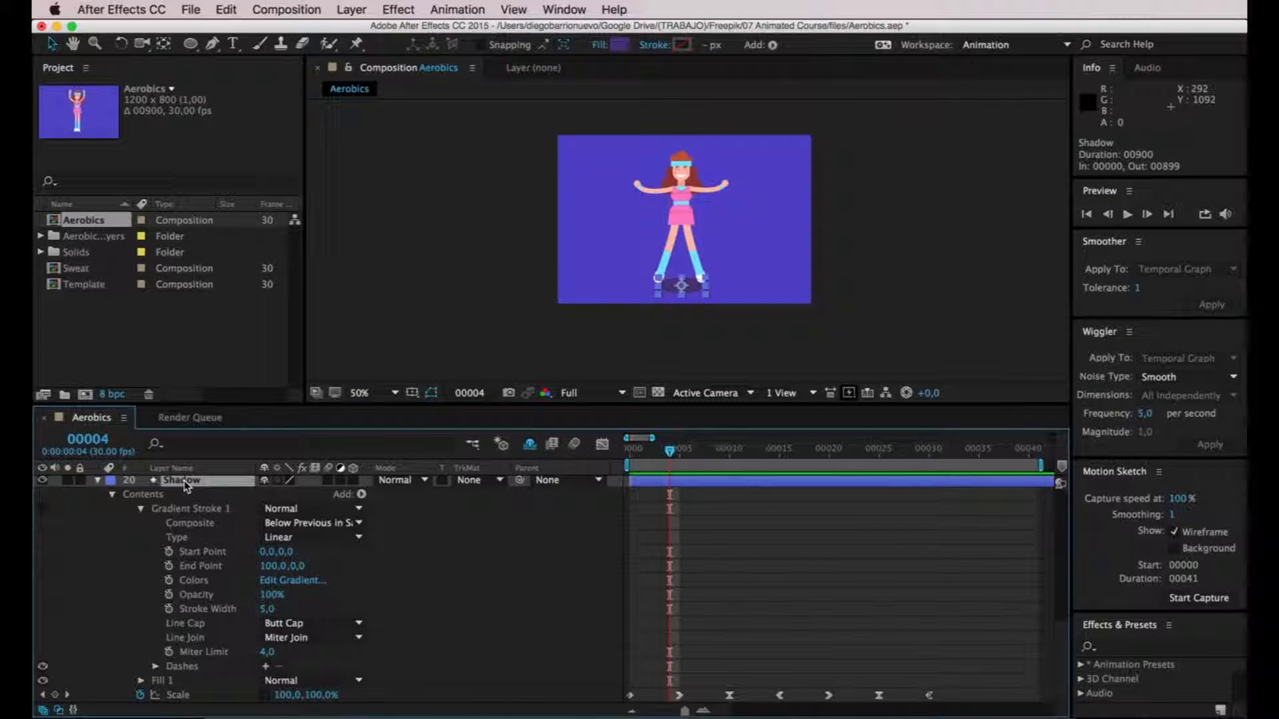
key("u")
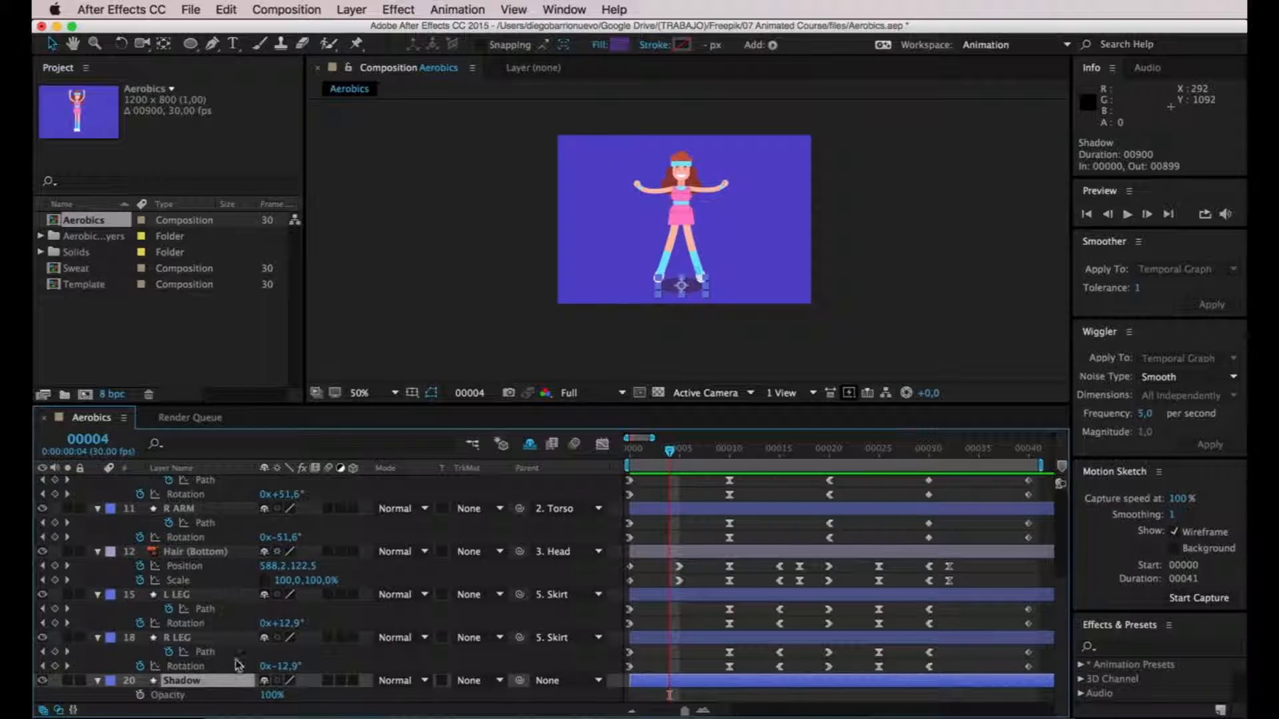
left_click_drag(273, 696, 266, 703)
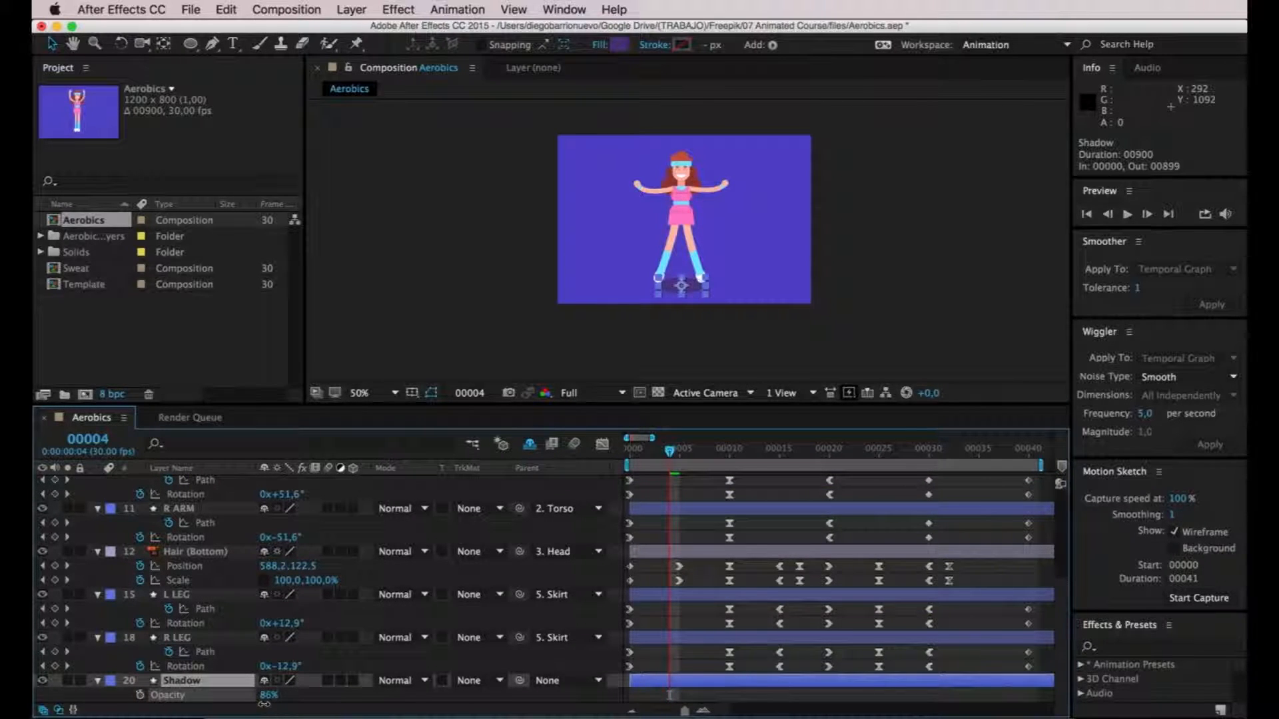
left_click_drag(264, 704, 268, 702)
mouse_move(323, 716)
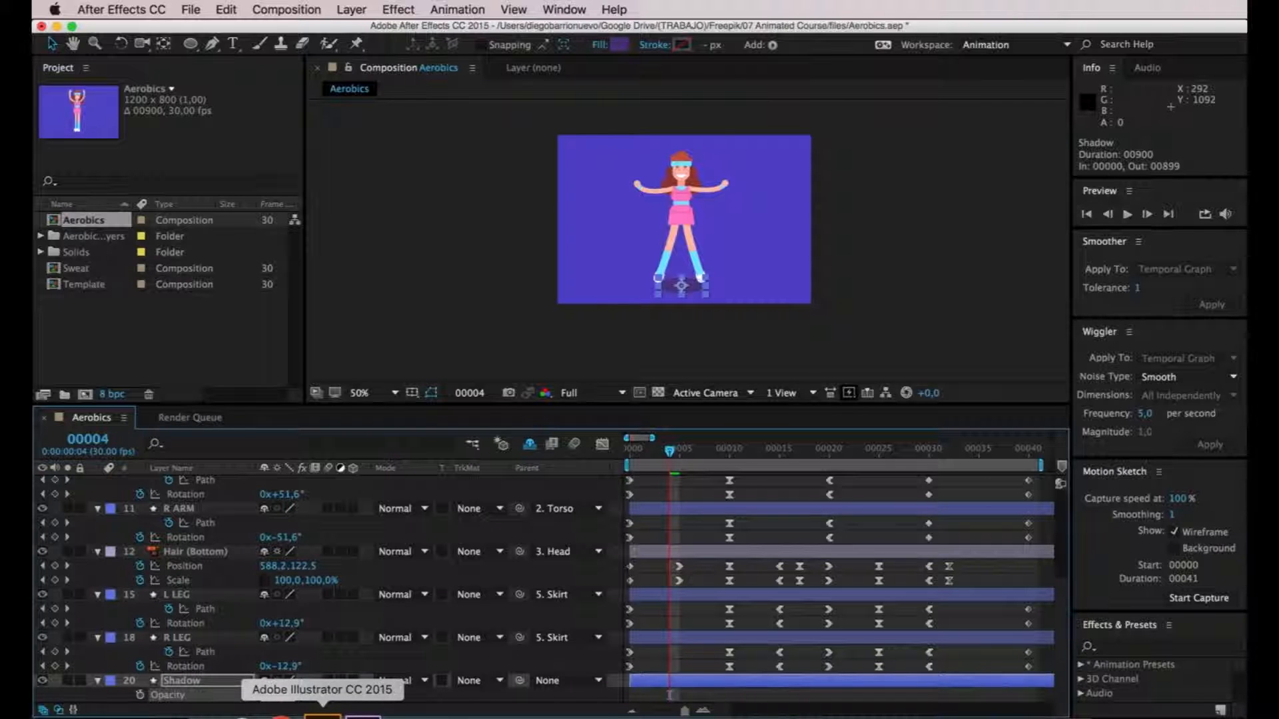
left_click(838, 335)
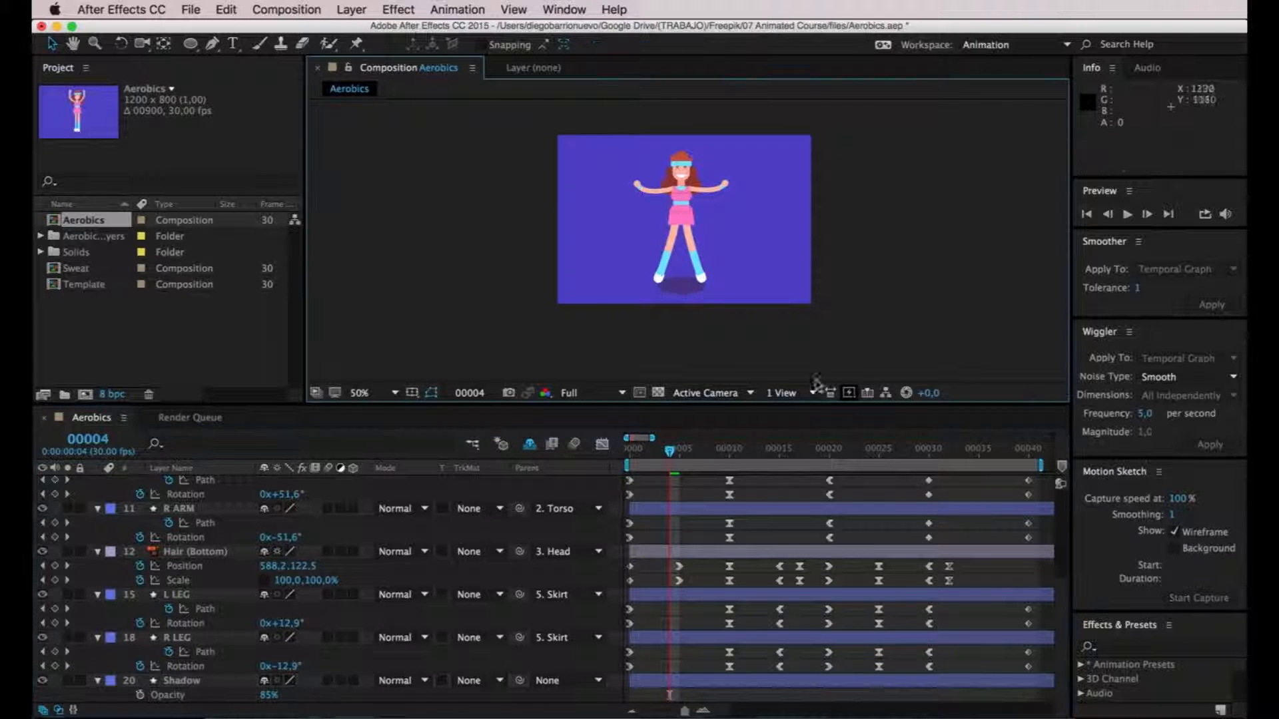
Play the animation from frame 0 to check the shadow at 85% opacity.
left_click(672, 453)
key("space")
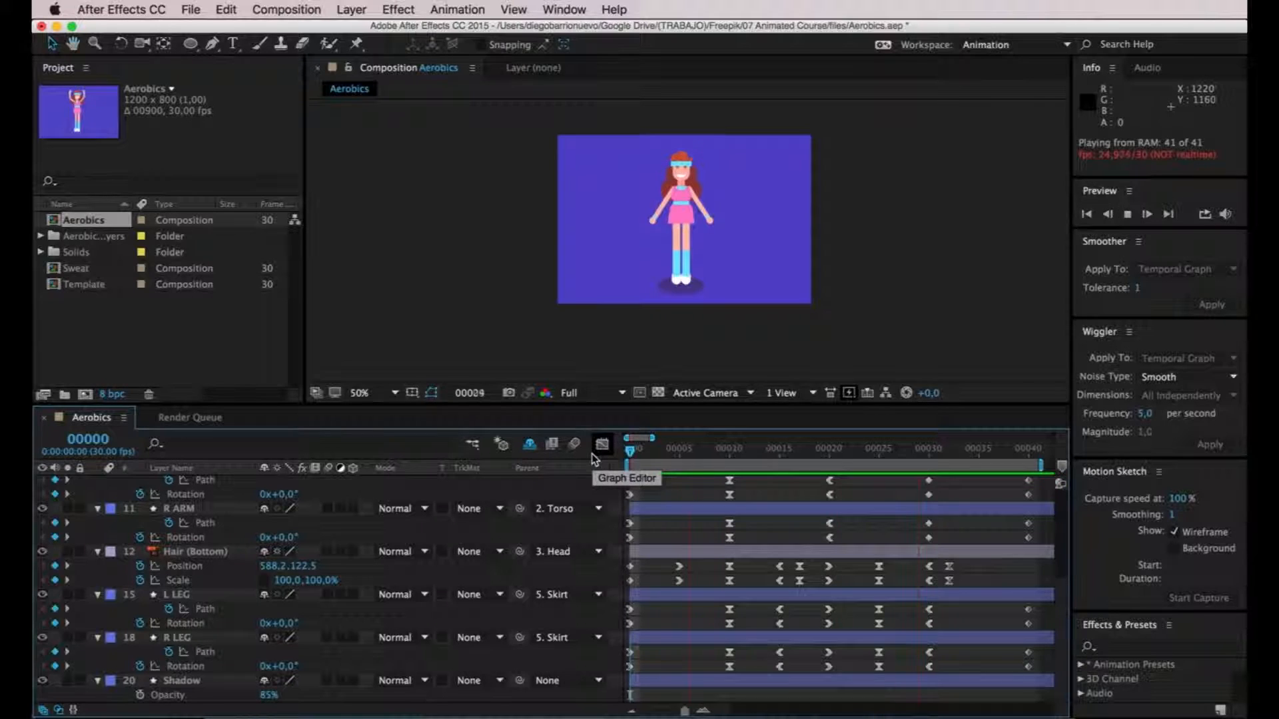
key("space")
Set the Shadow layer's Opacity to 70% and deselect the layer.
left_click(260, 697)
left_click(261, 696)
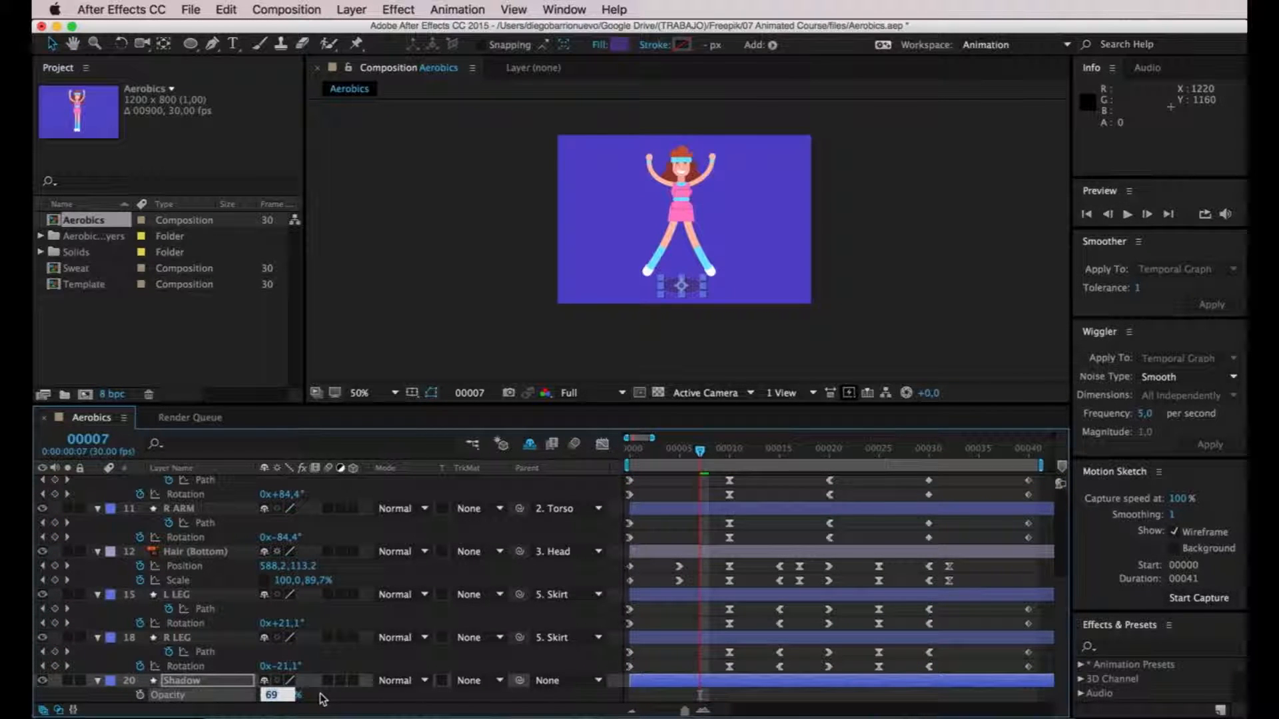
type("70")
key("Return")
left_click(891, 286)
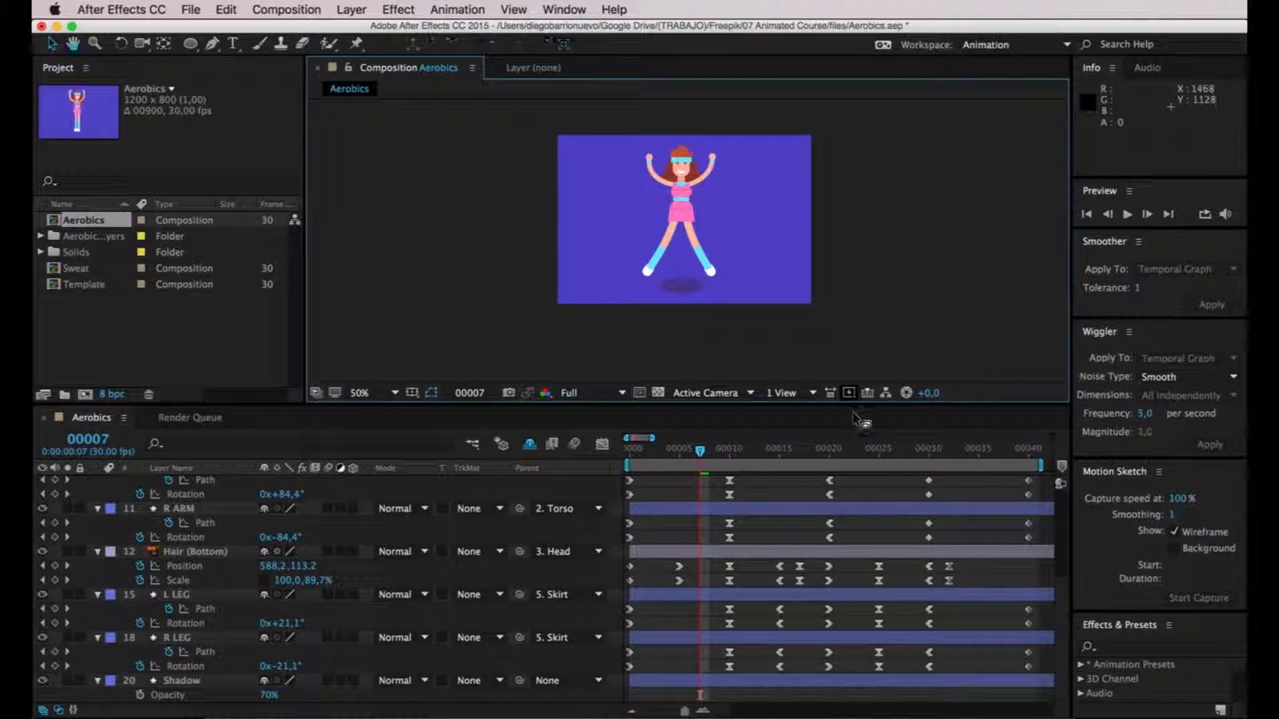
Preview the animation with the more transparent shadow and return to frame 0.
key("space")
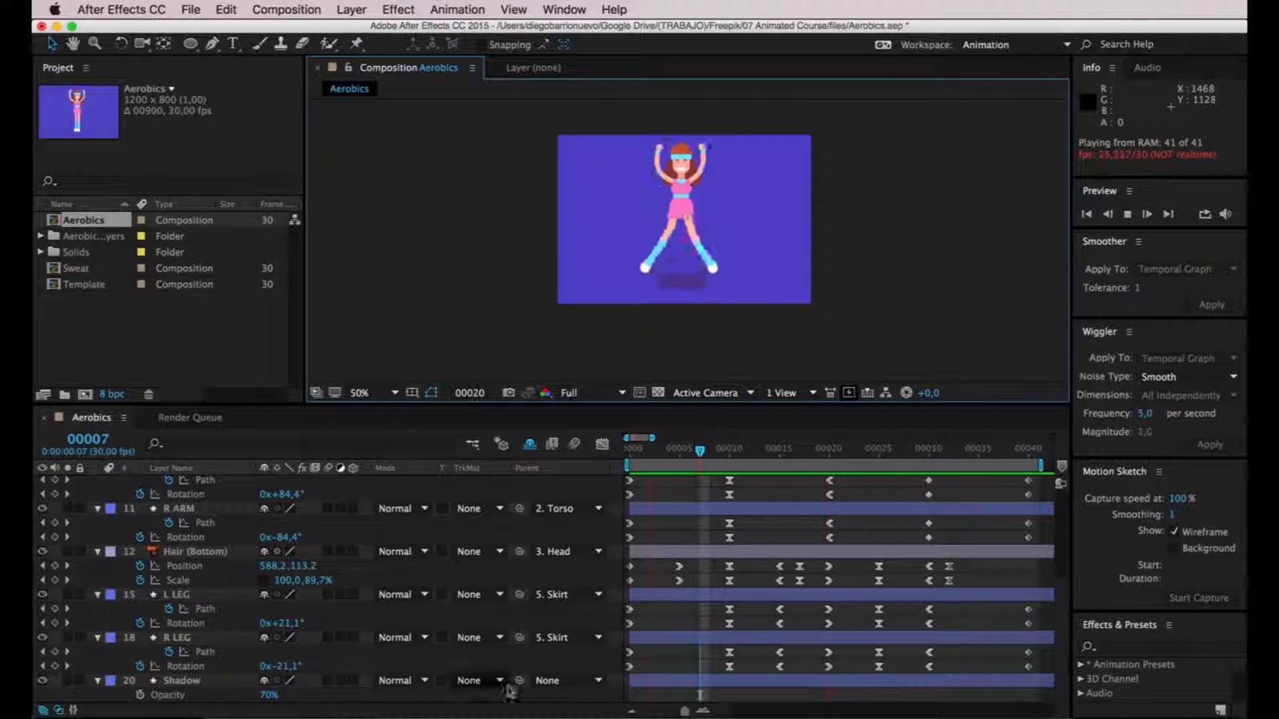
left_click(700, 453)
key("Home")
Collapse the revealed keyframe properties of all layers, deselect them and preview the jumping animation.
scroll(529, 513, "up", 5)
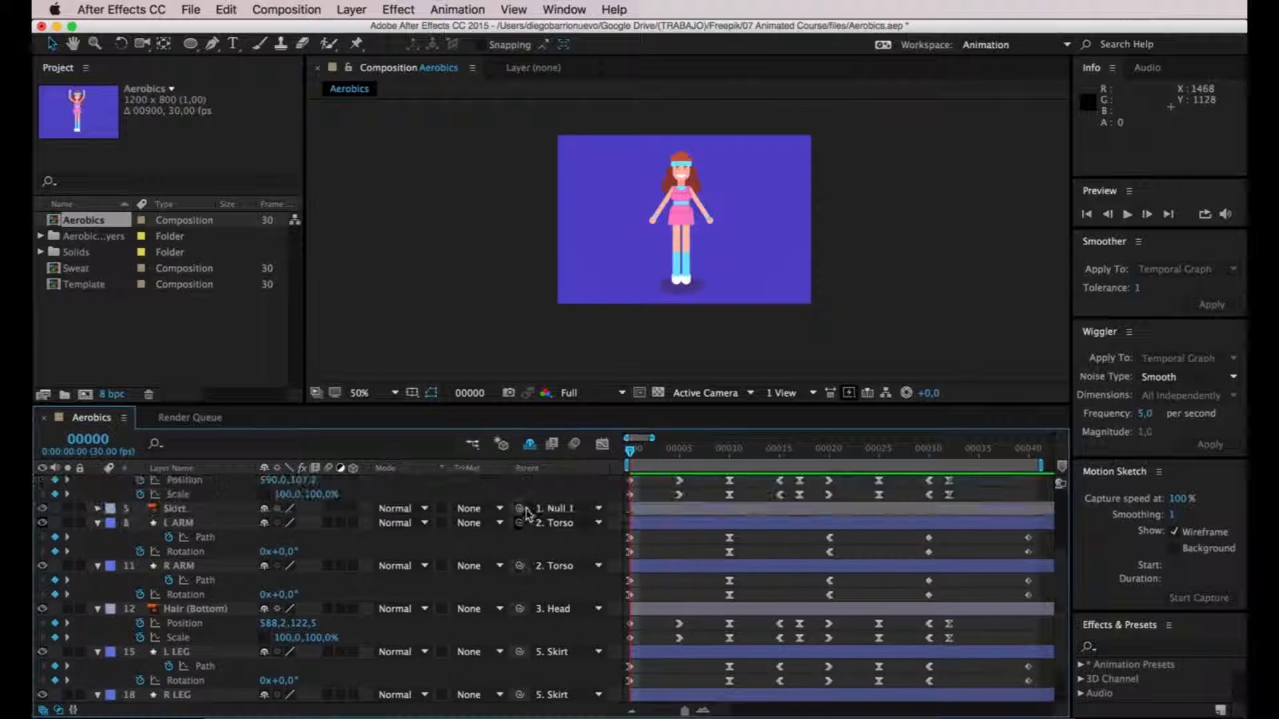
left_click(192, 484)
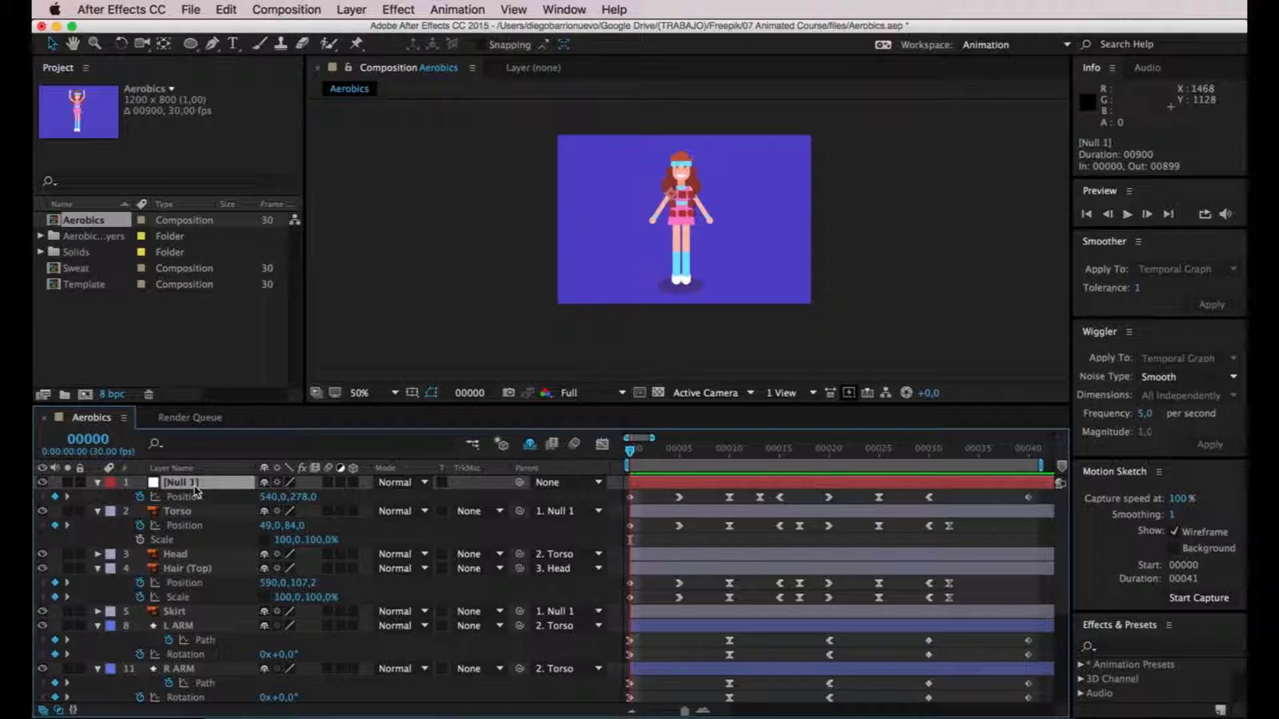
key("super+a")
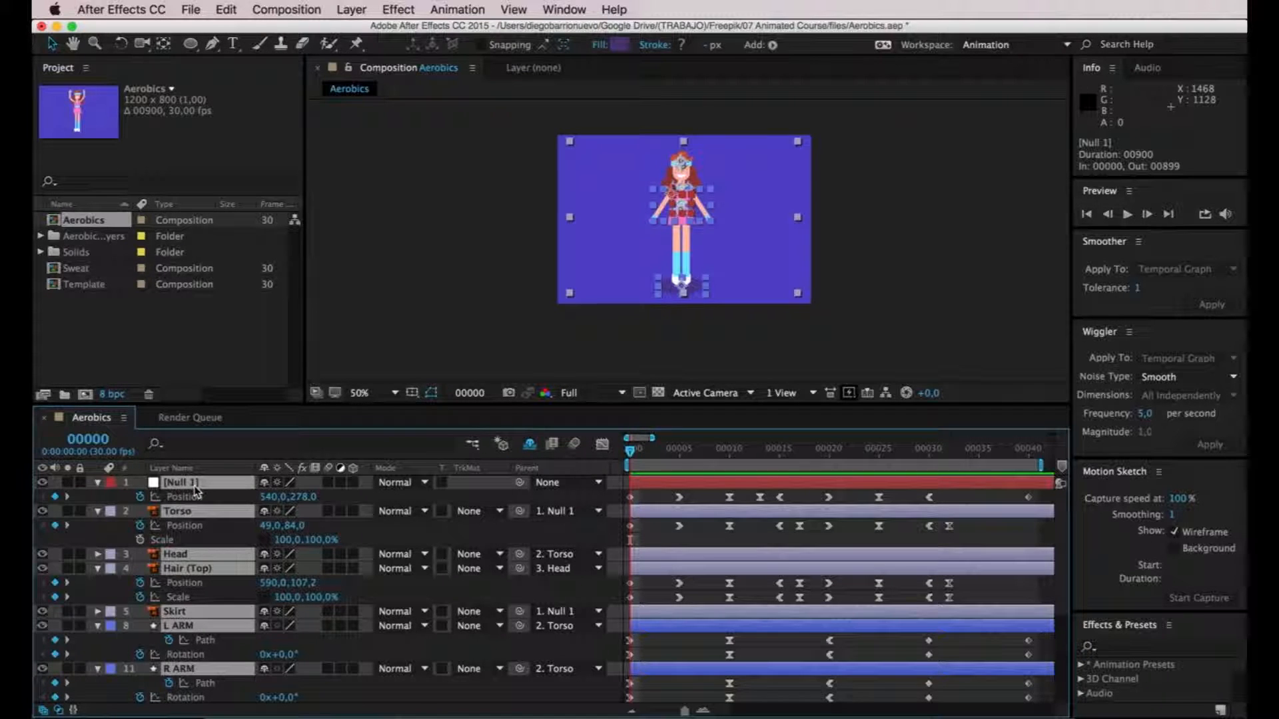
scroll(236, 540, "down", 5)
scroll(236, 539, "up", 5)
key("u")
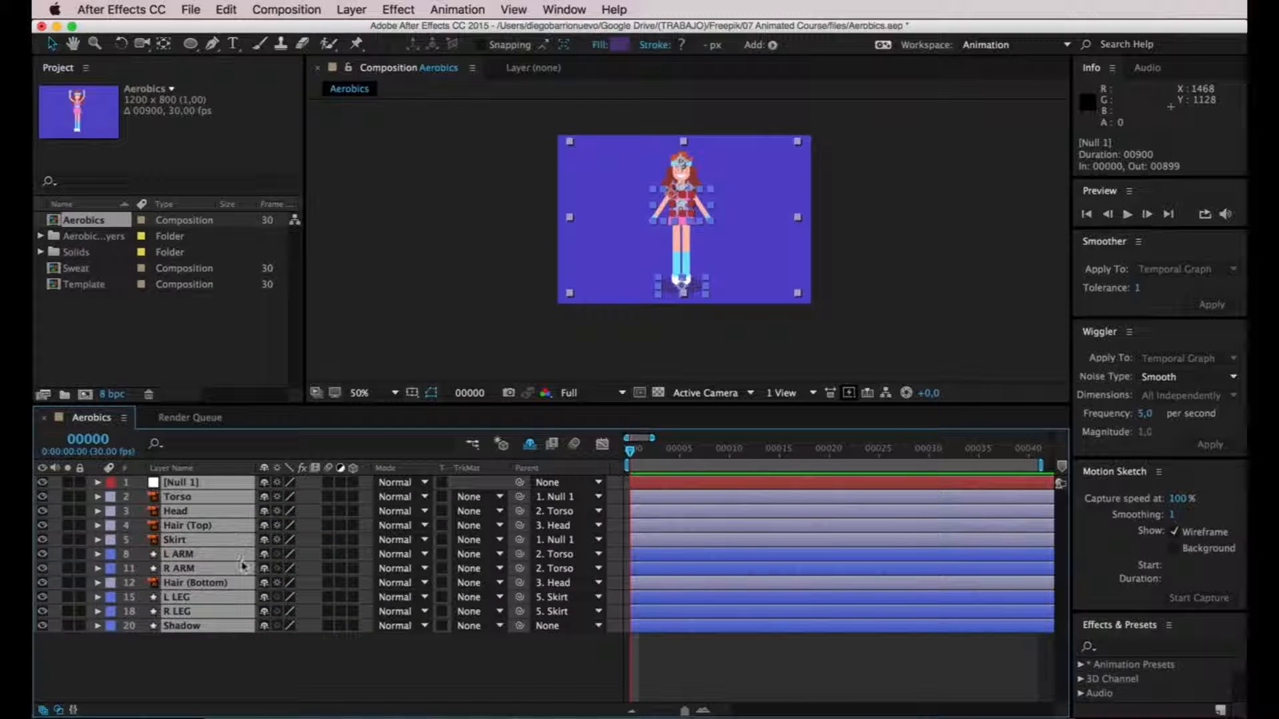
left_click(265, 665)
key("space")
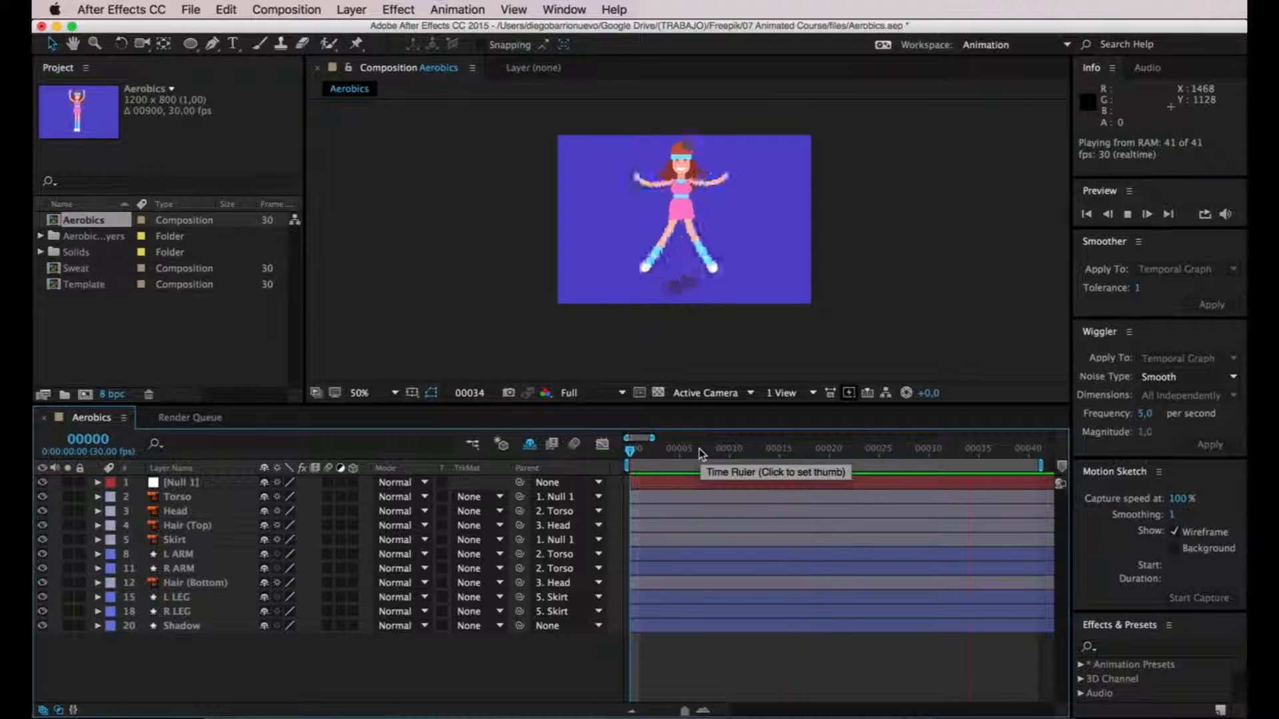
key("space")
Create a new shape layer above Null 1 and rename it Sweat.
scroll(717, 175, "up", 4)
scroll(717, 175, "up", 5)
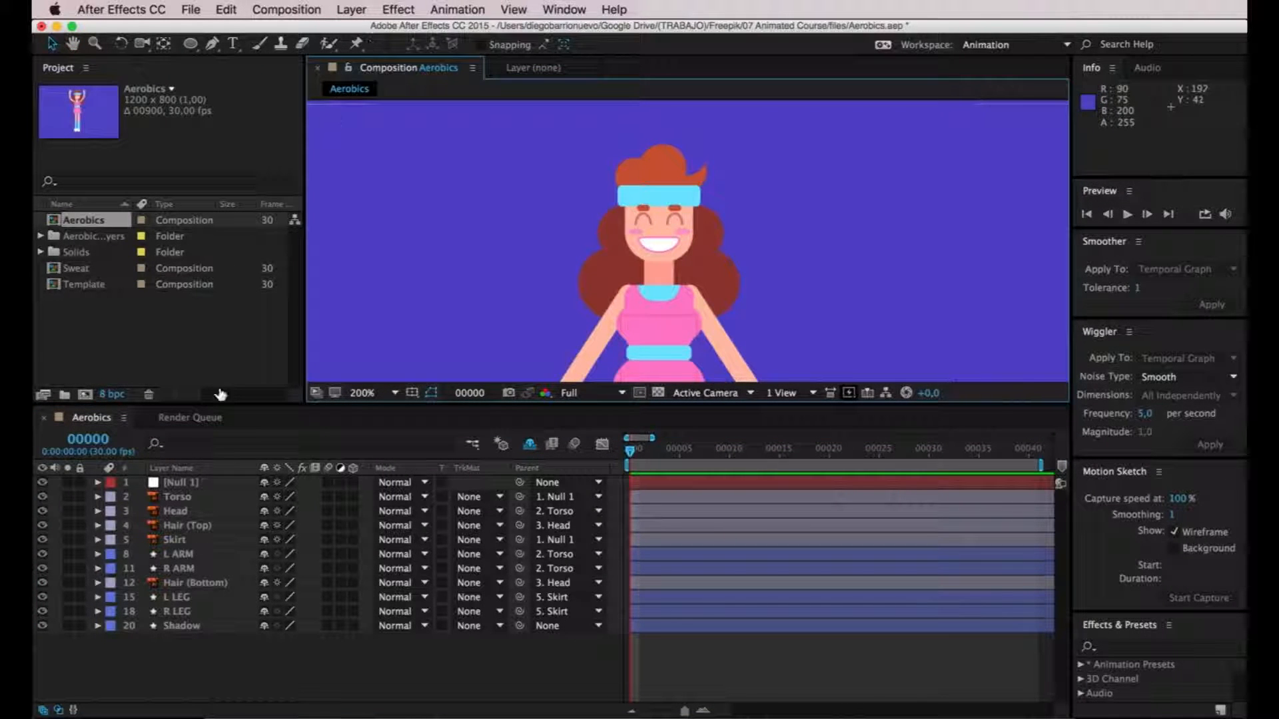
left_click(178, 483)
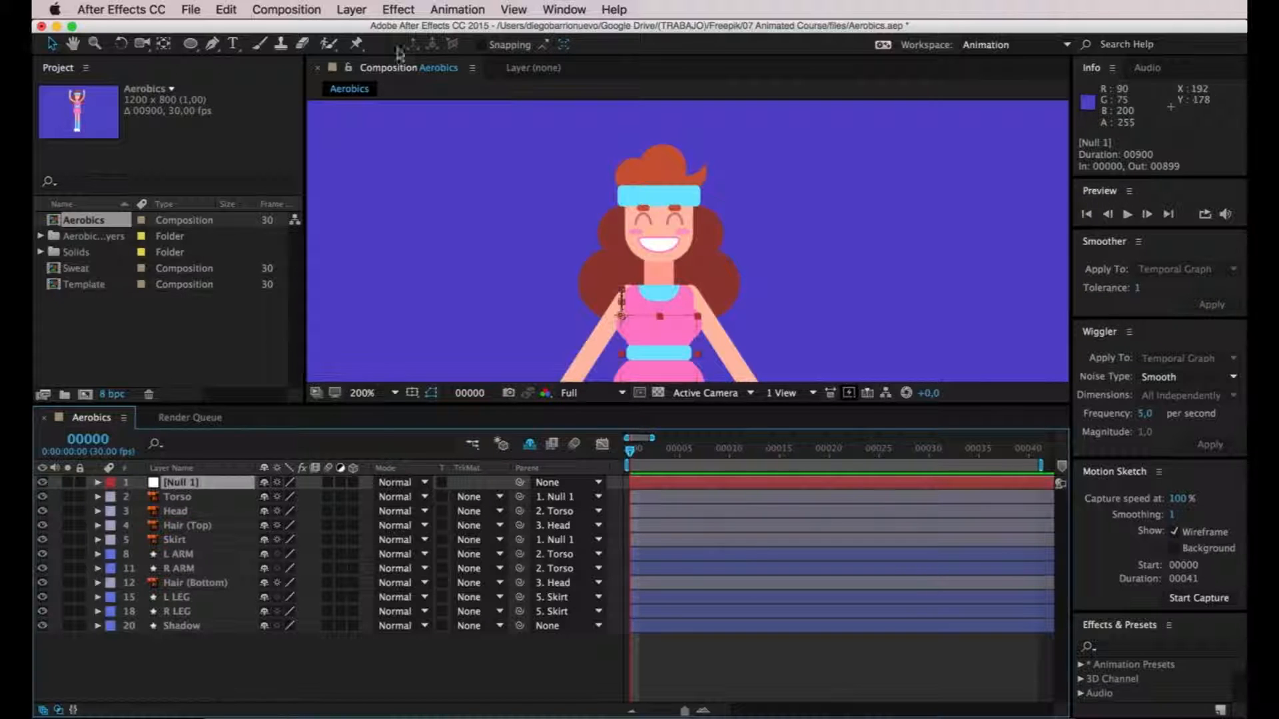
left_click(351, 9)
mouse_move(360, 29)
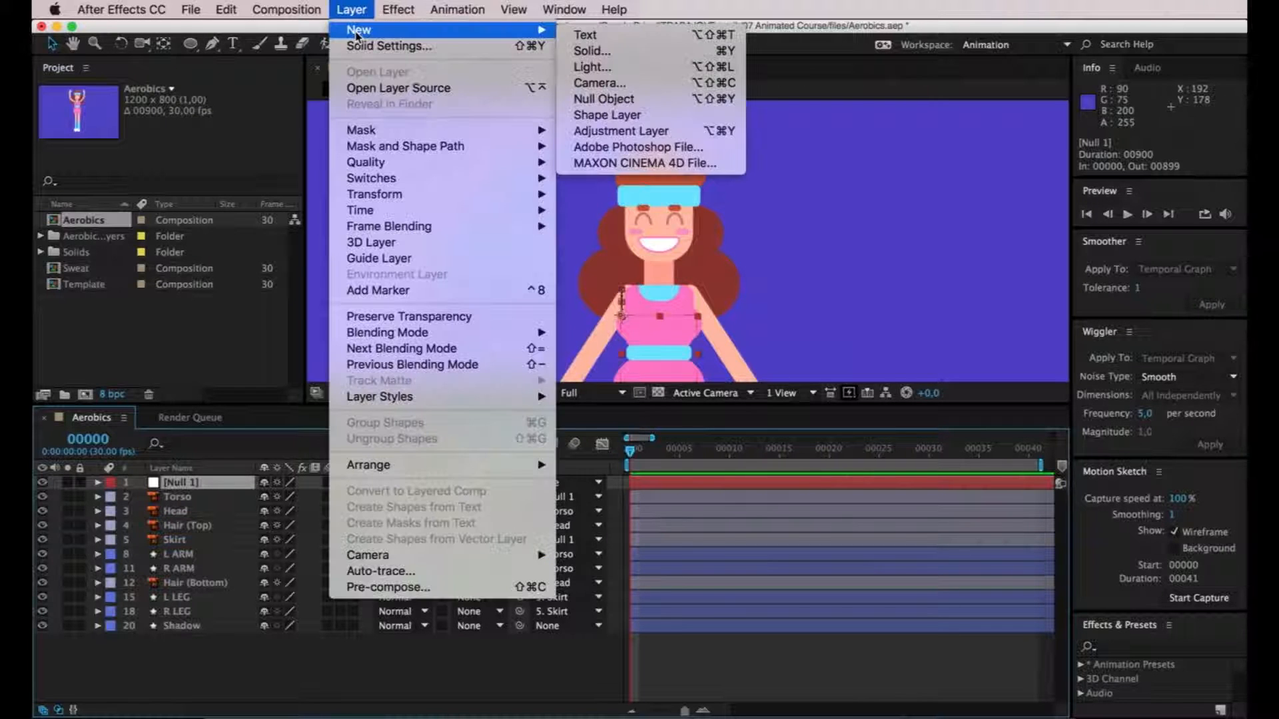
left_click(608, 115)
right_click(223, 485)
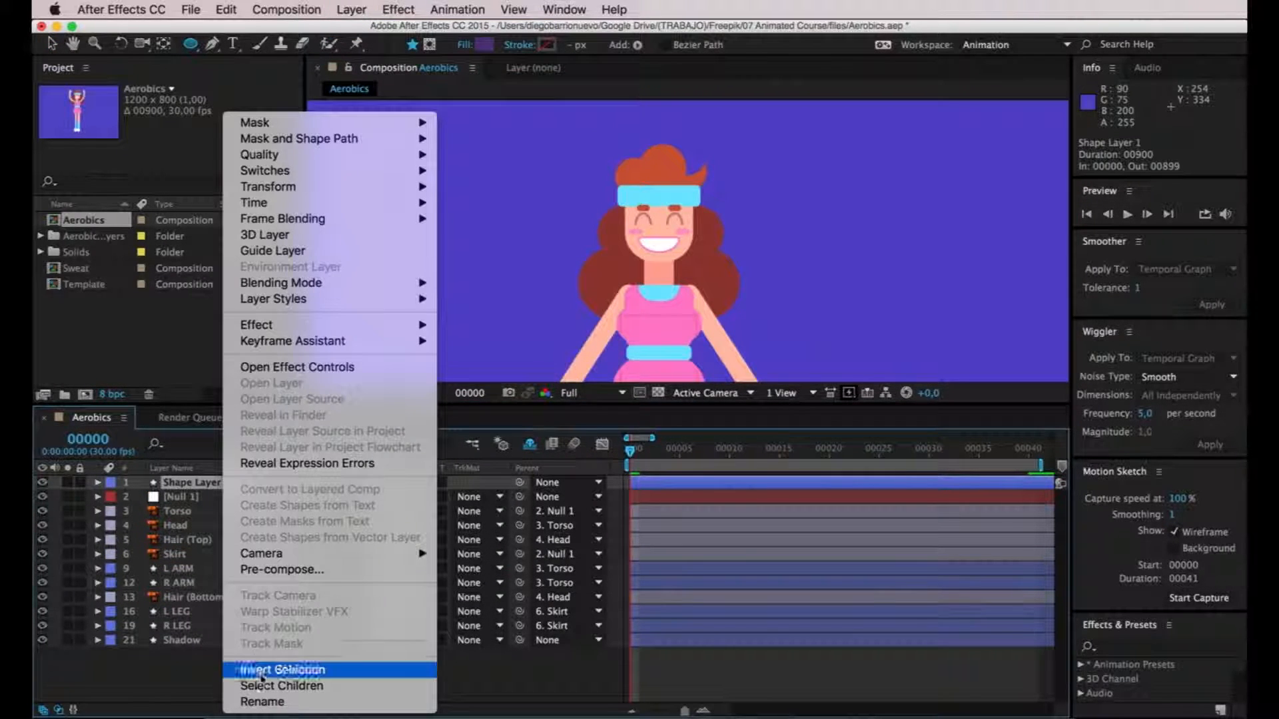
left_click(270, 701)
type("S")
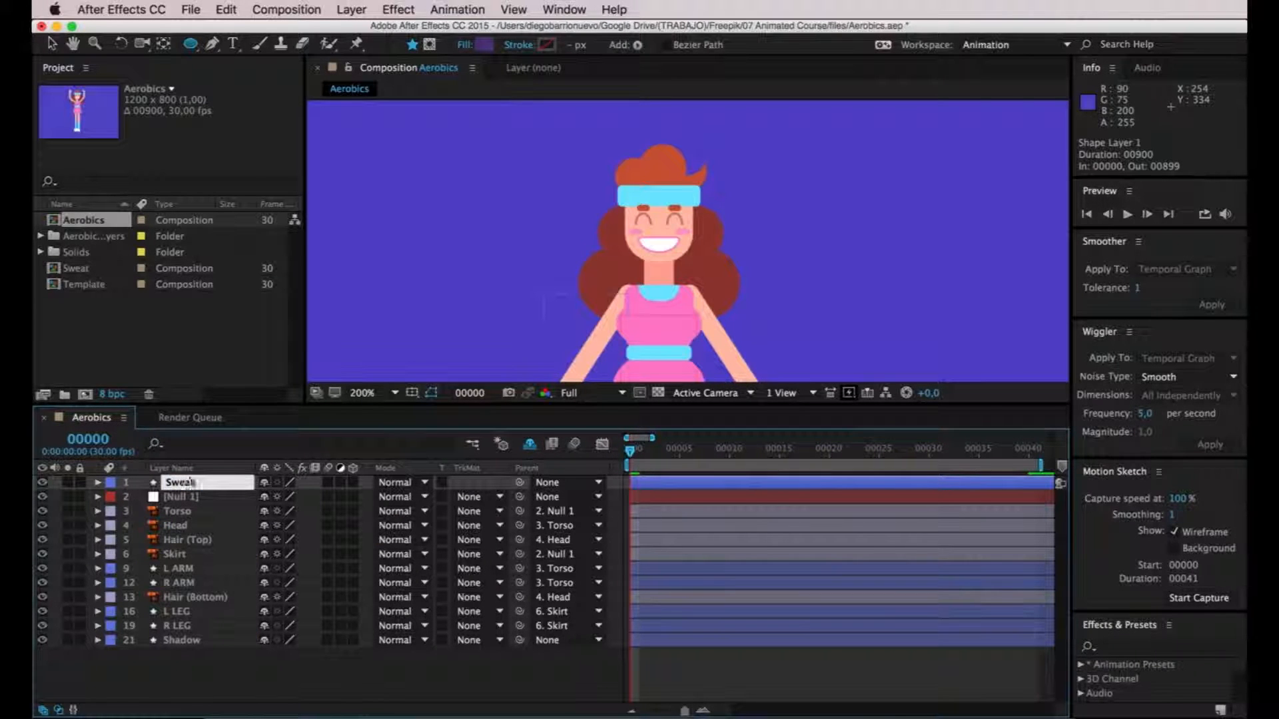
type("weat")
key("Return")
Draw an open two-point curve with the Pen tool, arching outward from the headband's end beside the hair tuft.
left_click(212, 43)
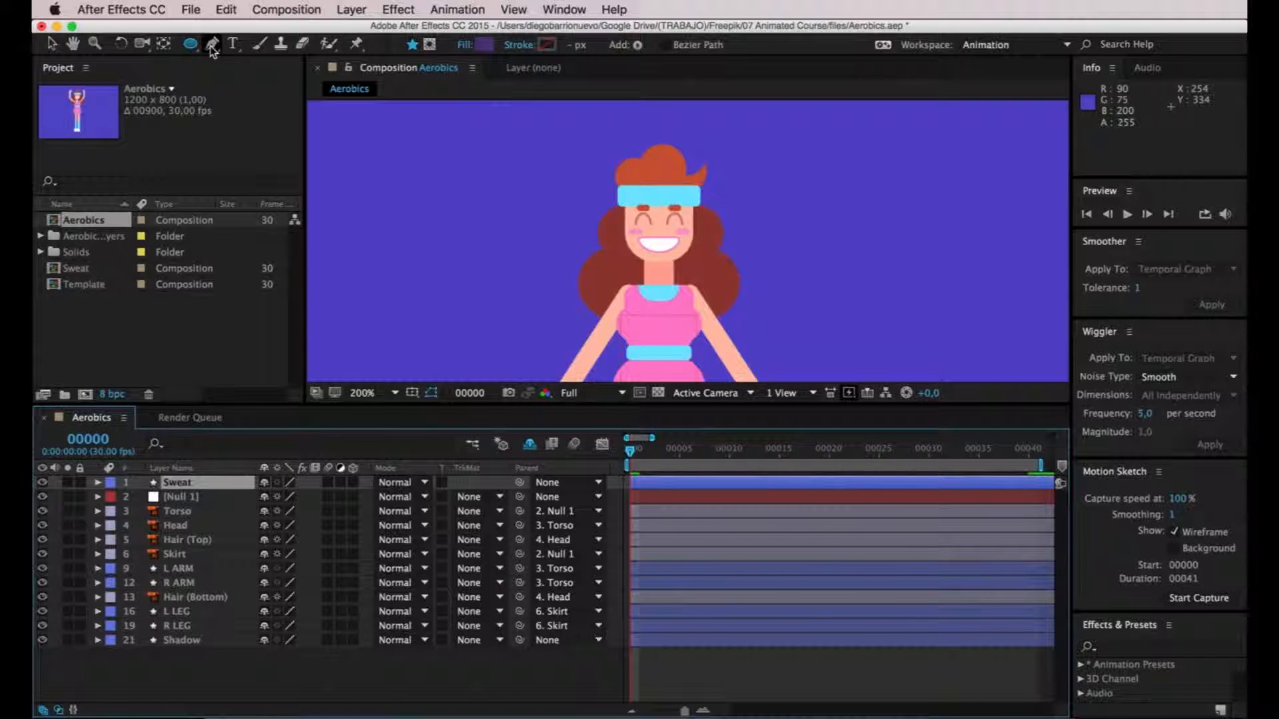
left_click(703, 197)
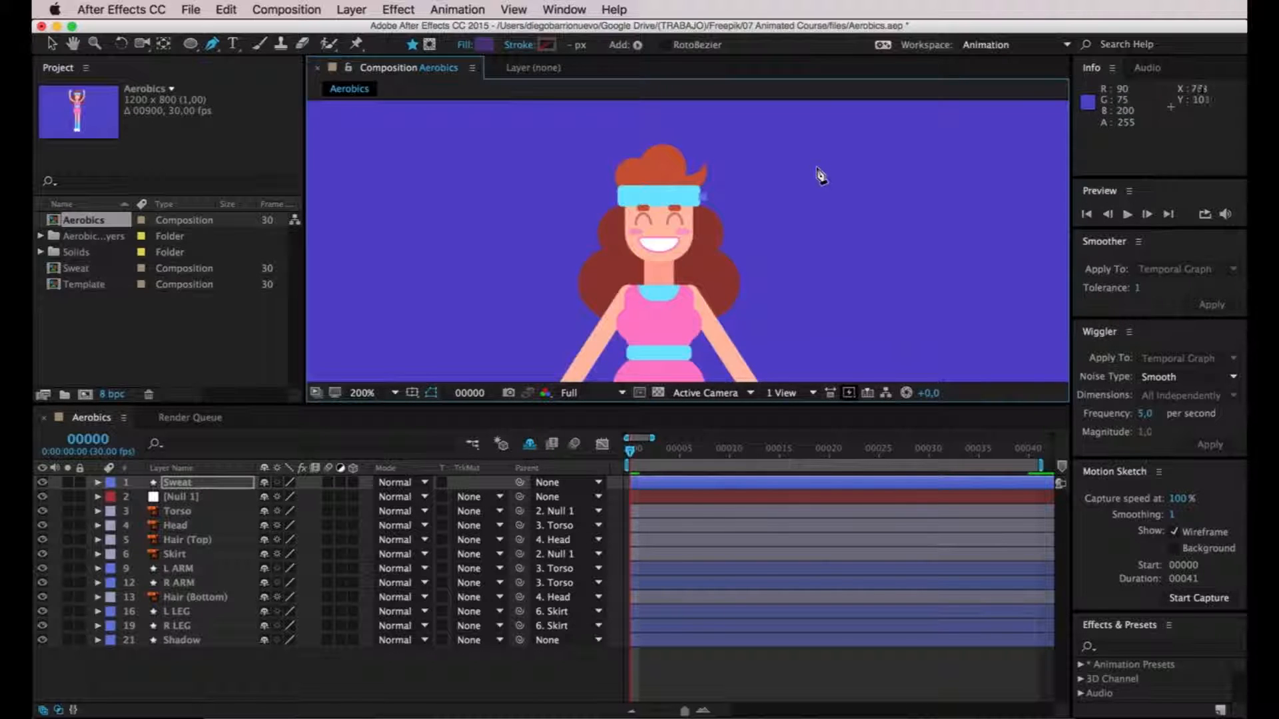
left_click_drag(809, 157, 878, 167)
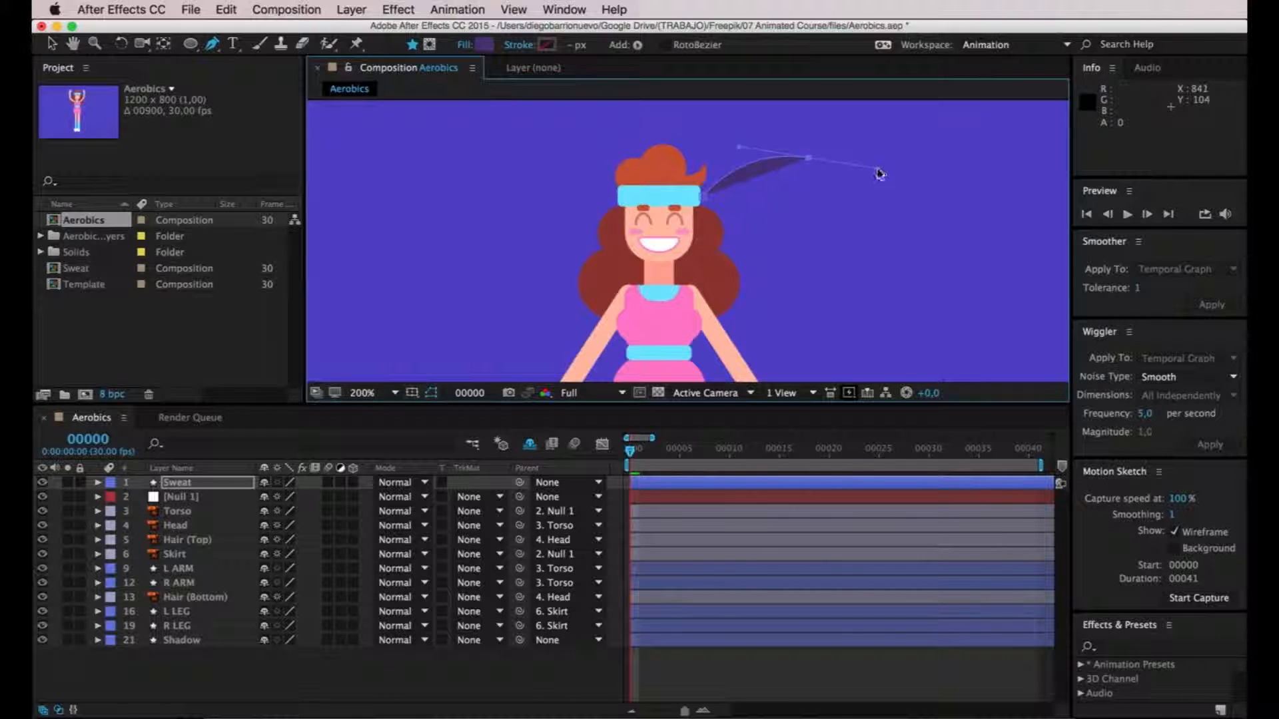
Turn off the sweat curve's solid fill and give it a solid white 8 px stroke.
left_click(482, 45, "alt")
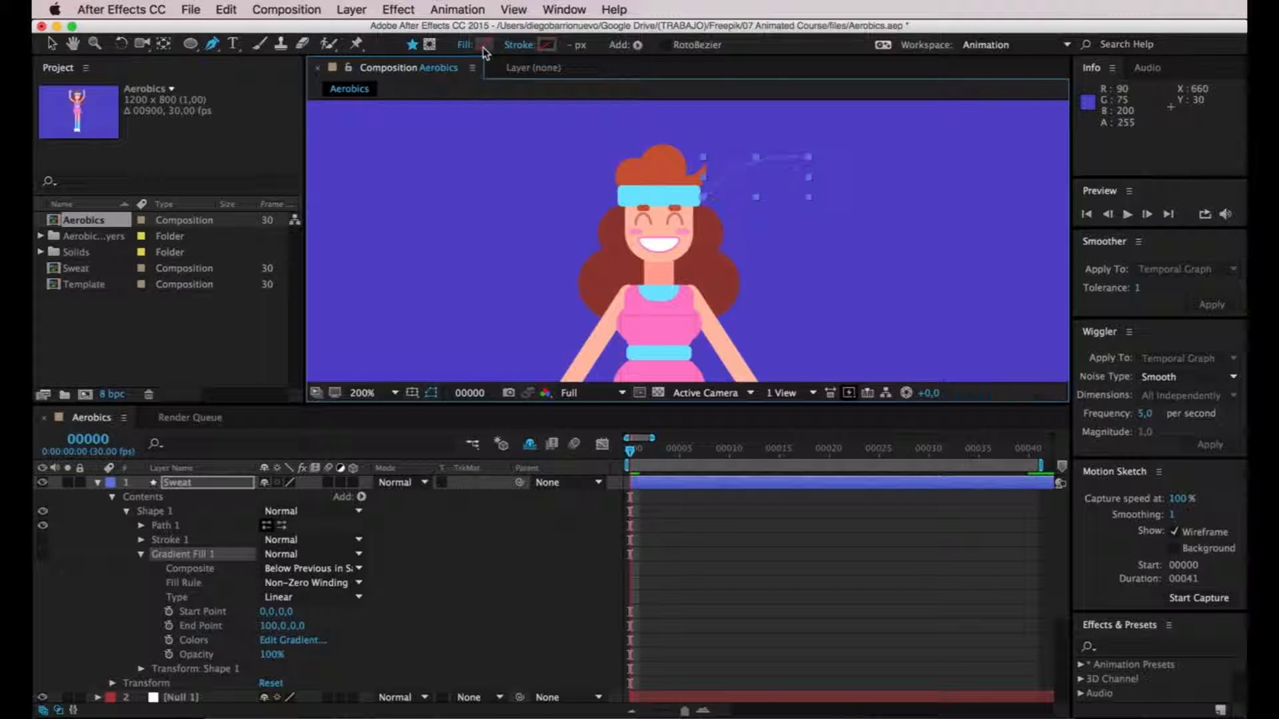
left_click(556, 45, "alt")
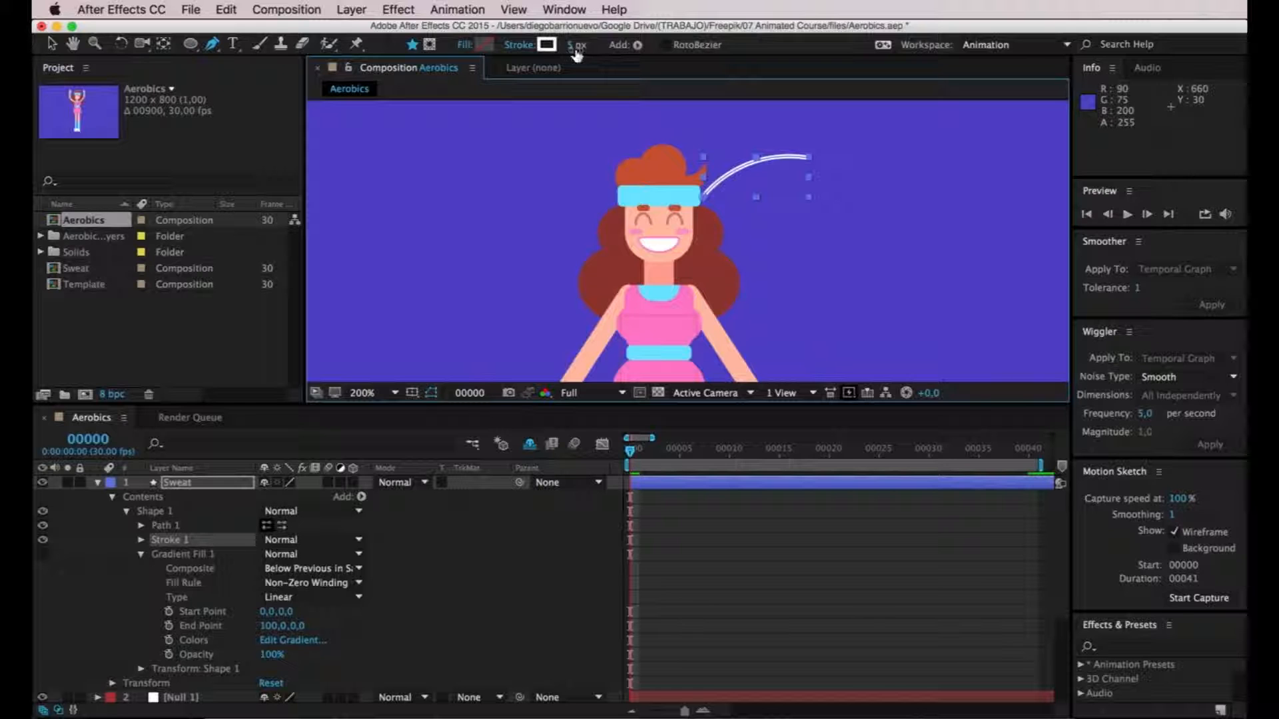
left_click(572, 47)
type("5")
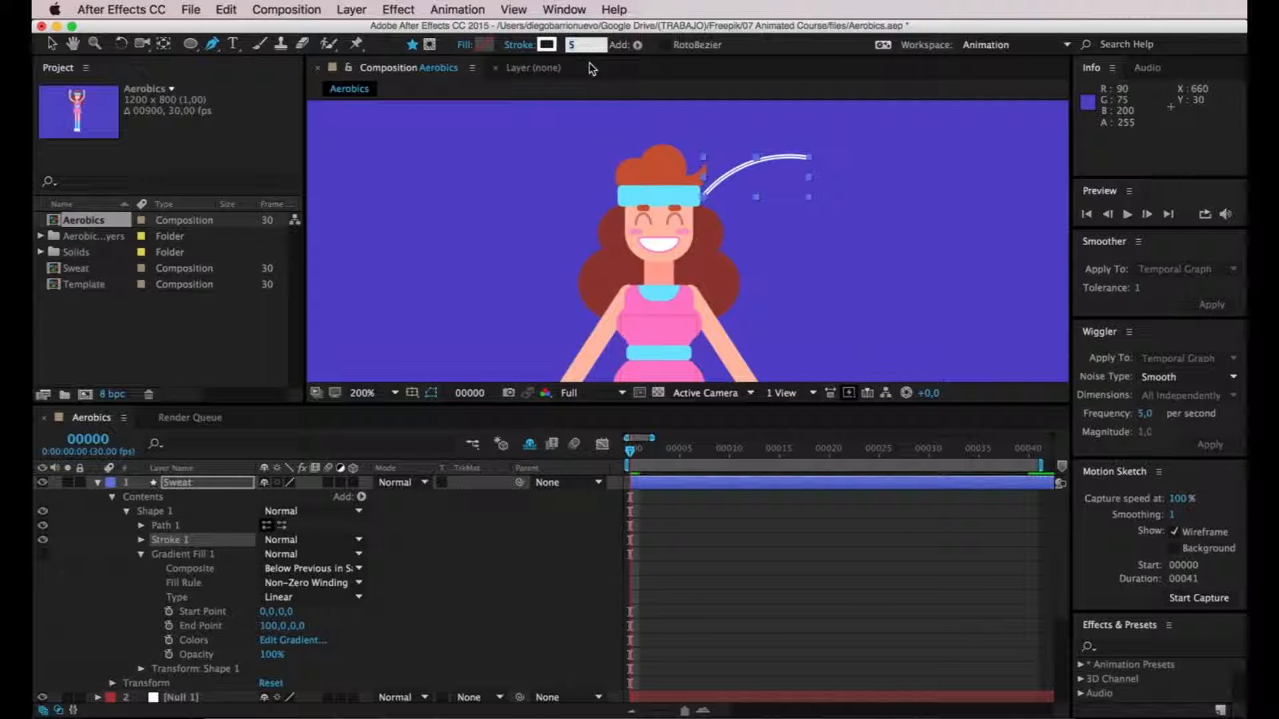
key("Return")
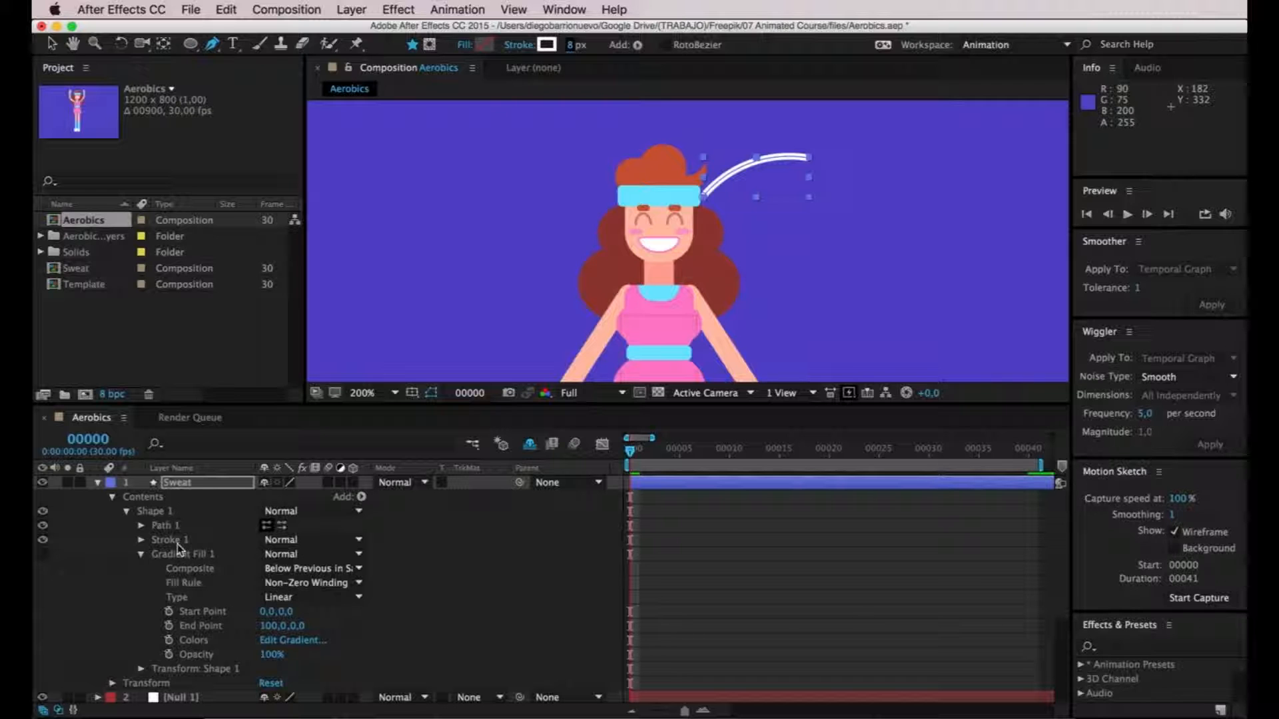
Collapse the Gradient Fill 1 properties and set Stroke 1's Line Cap to Round Cap.
left_click(141, 555)
left_click(168, 540)
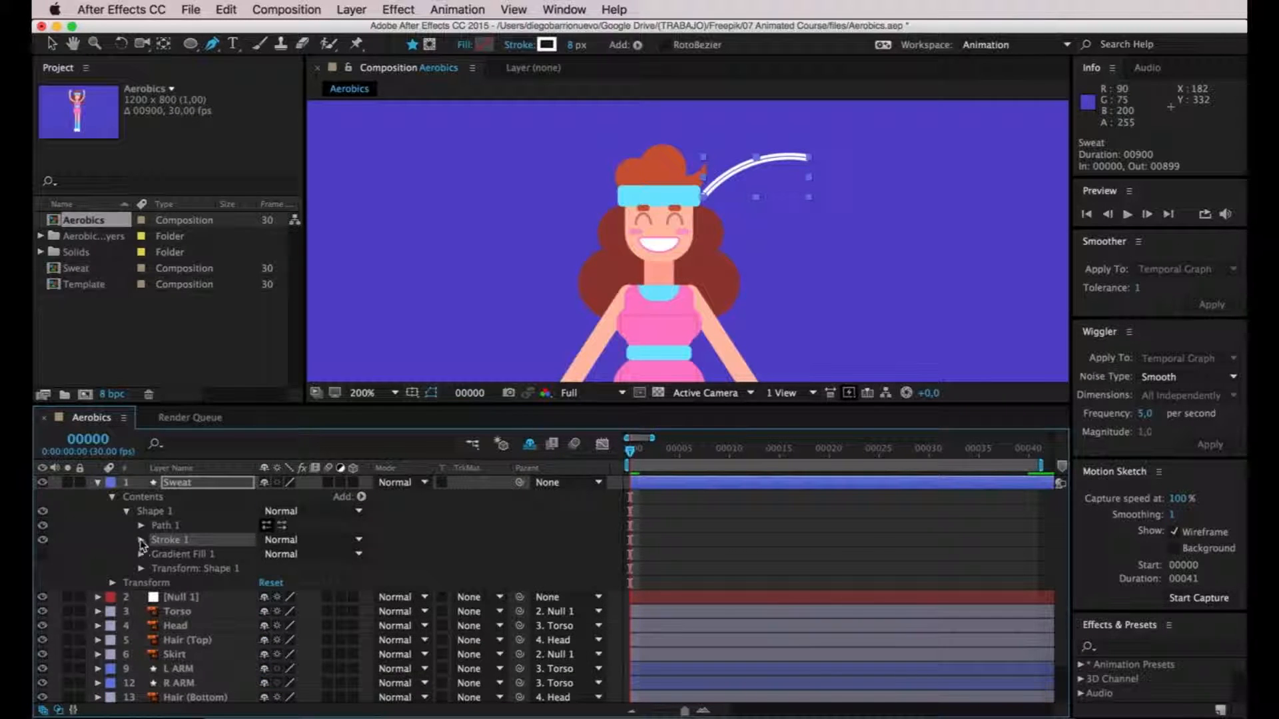
left_click(141, 540)
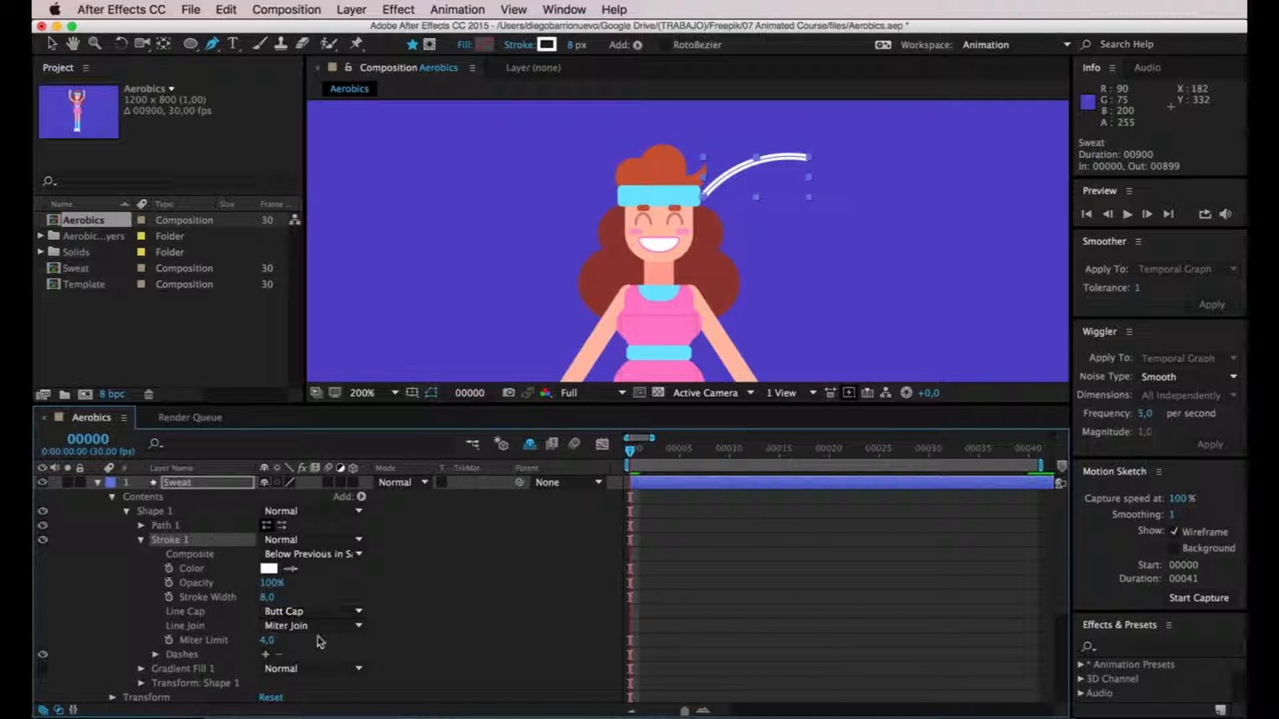
left_click(319, 611)
left_click(318, 634)
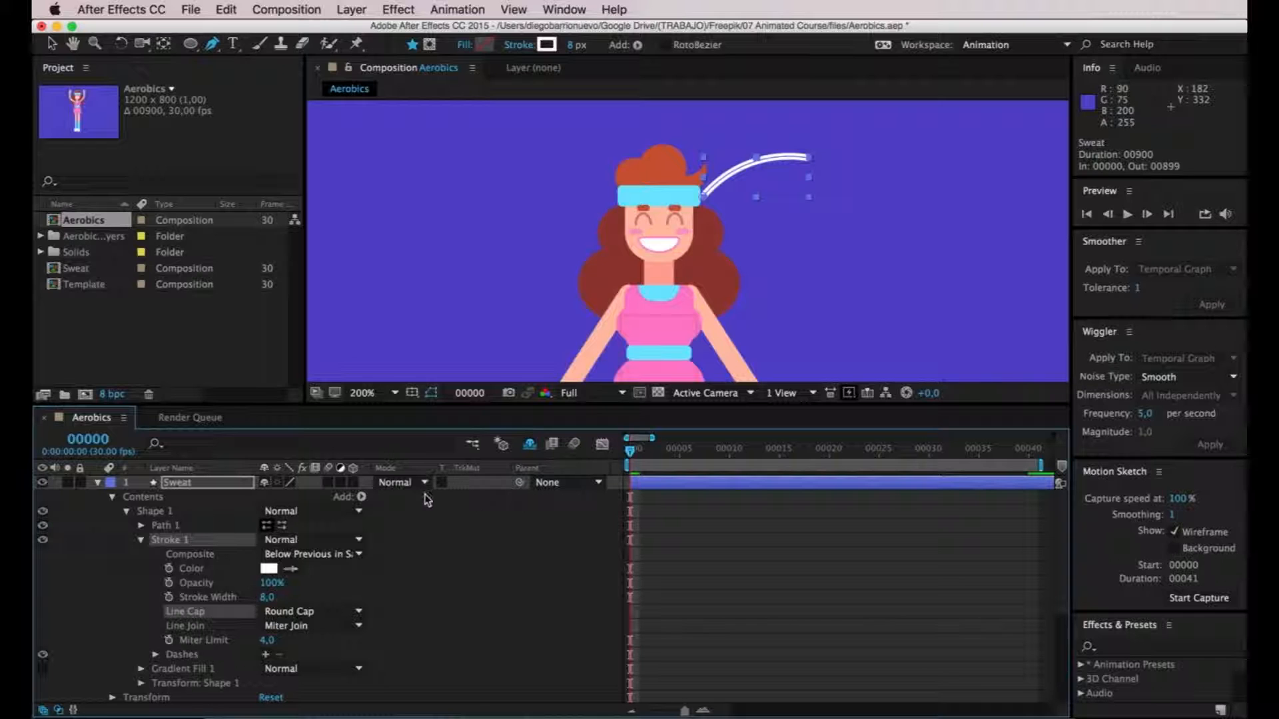
Add Trim Paths to the Sweat shape and set its End to 1%.
left_click(360, 497)
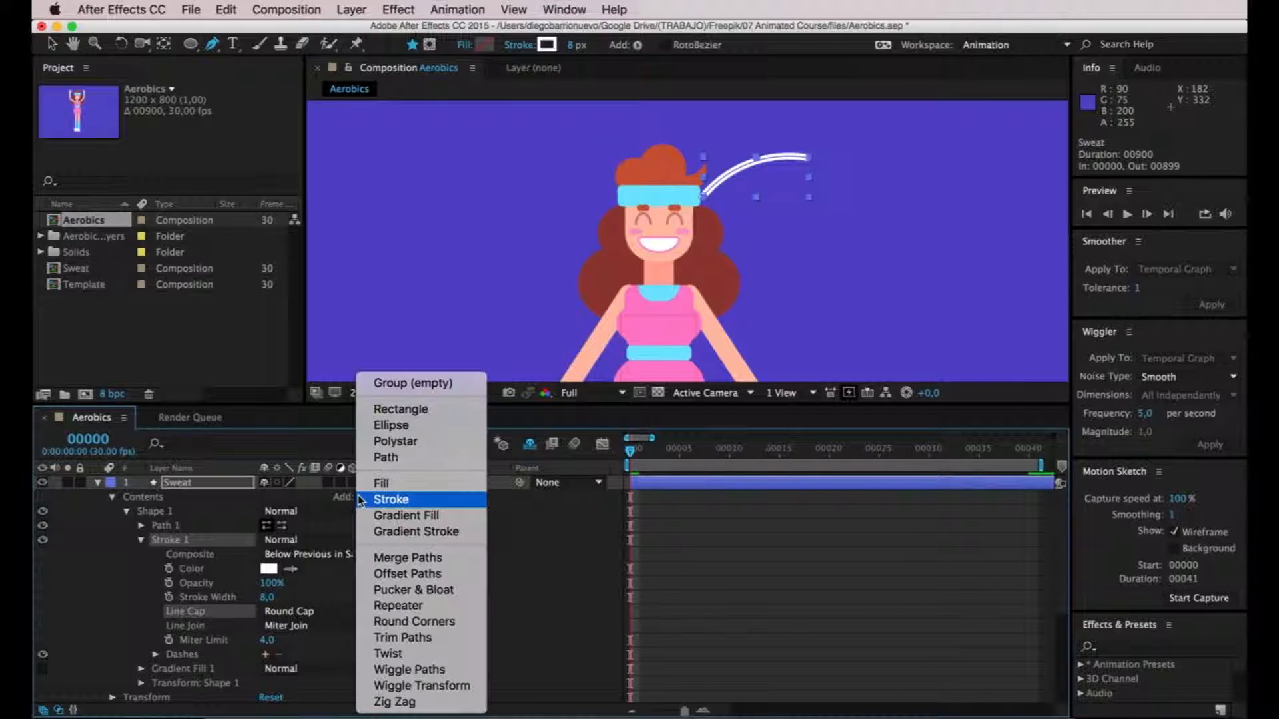
left_click(425, 638)
left_click(142, 540)
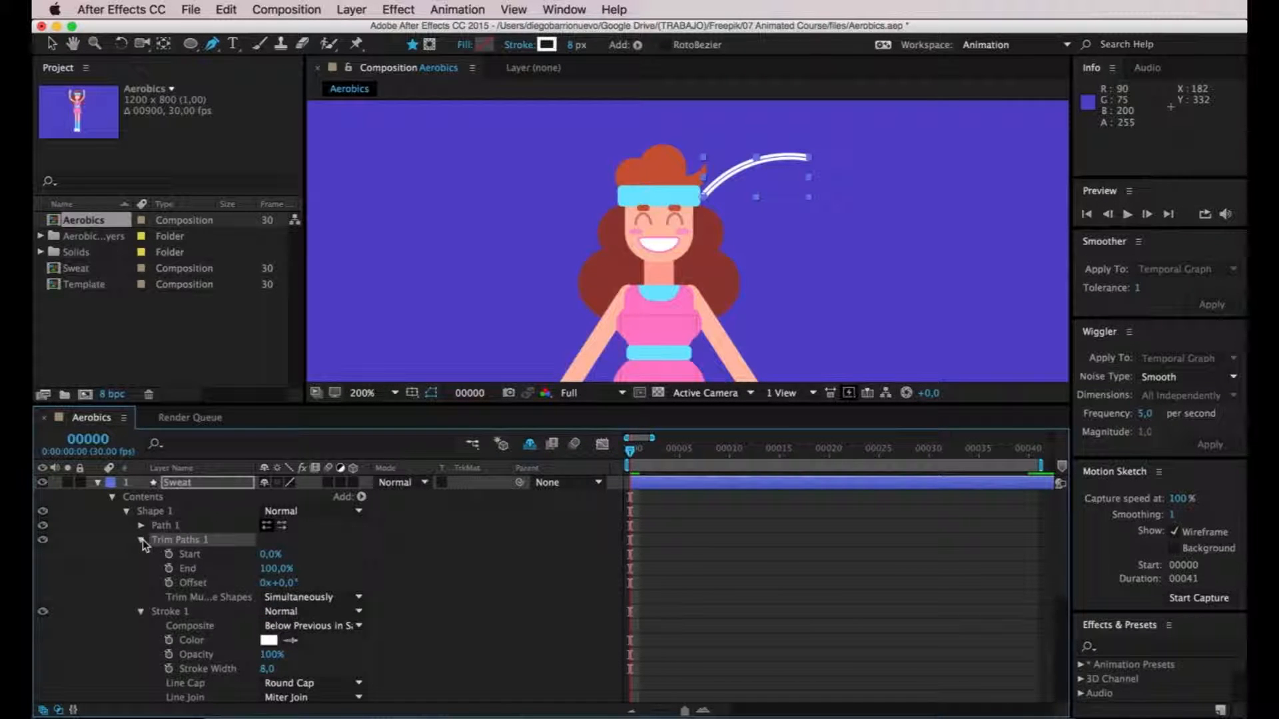
left_click(269, 555)
left_click(276, 569)
left_click(276, 556)
left_click(270, 569)
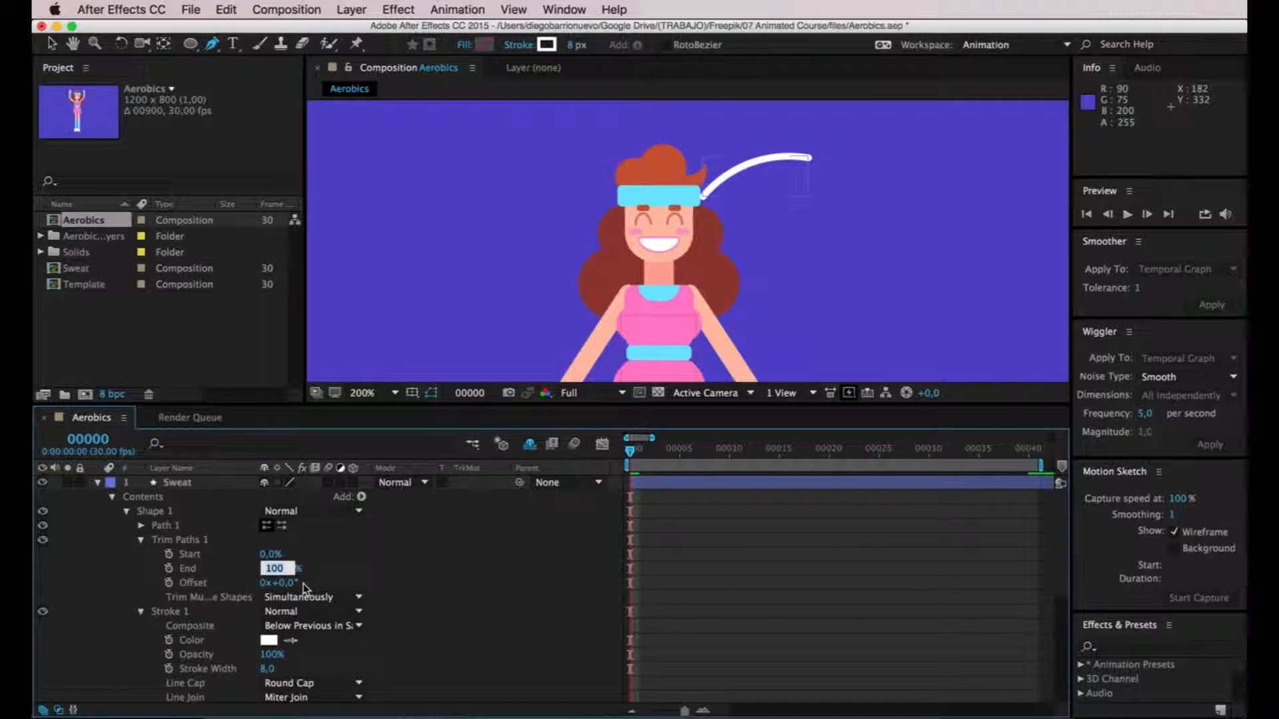
type("1")
key("Return")
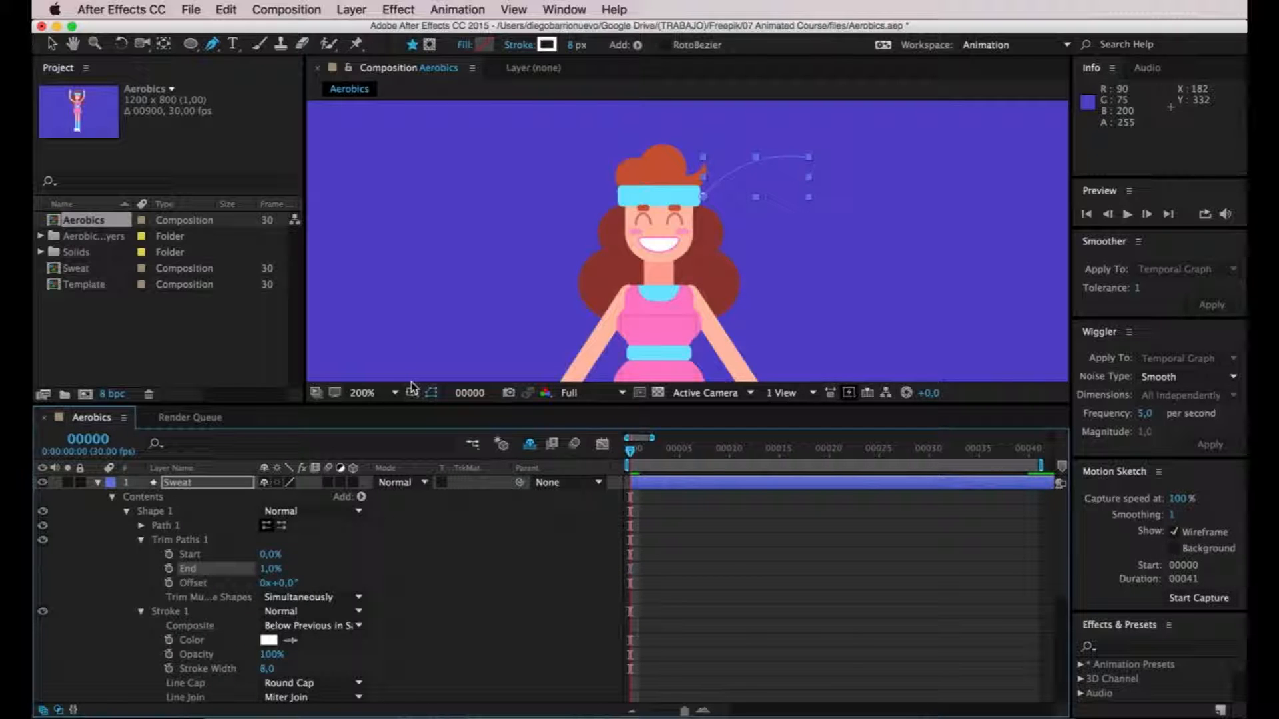
Undo the stray new path, switch to the Selection tool and deselect the Sweat layer.
left_click(407, 347)
key("super+z")
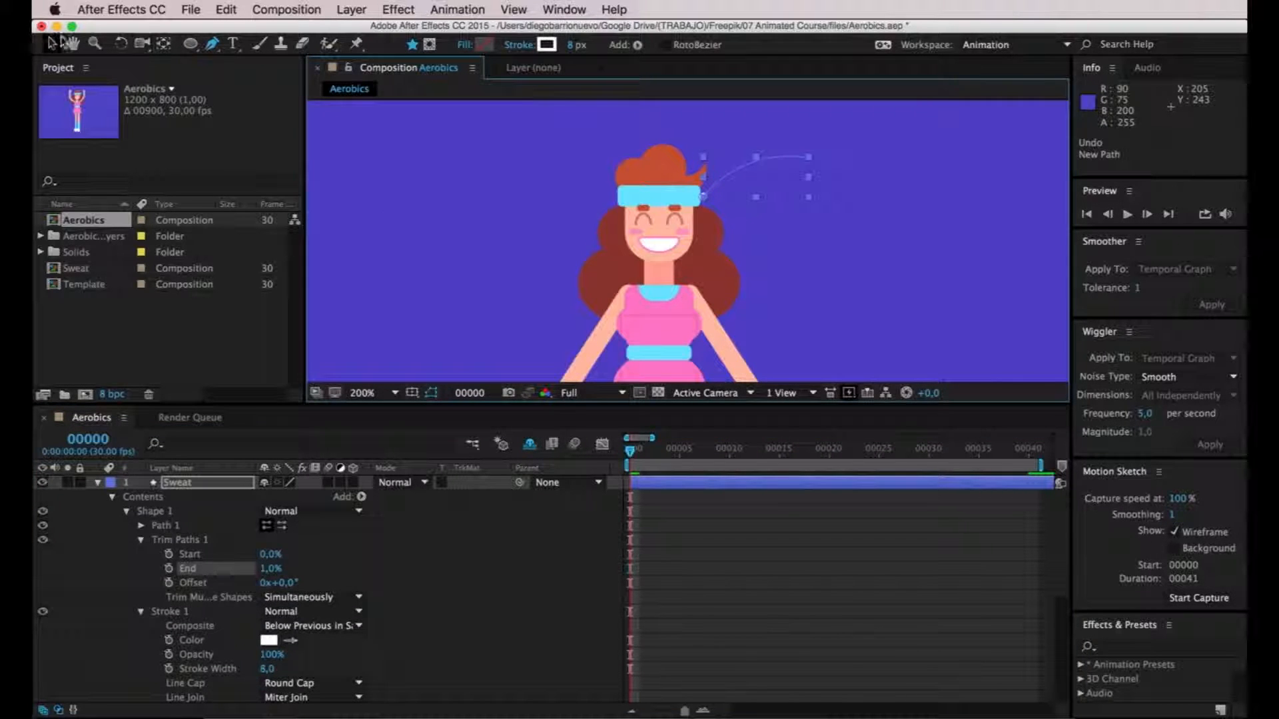
left_click(53, 43)
left_click(442, 253)
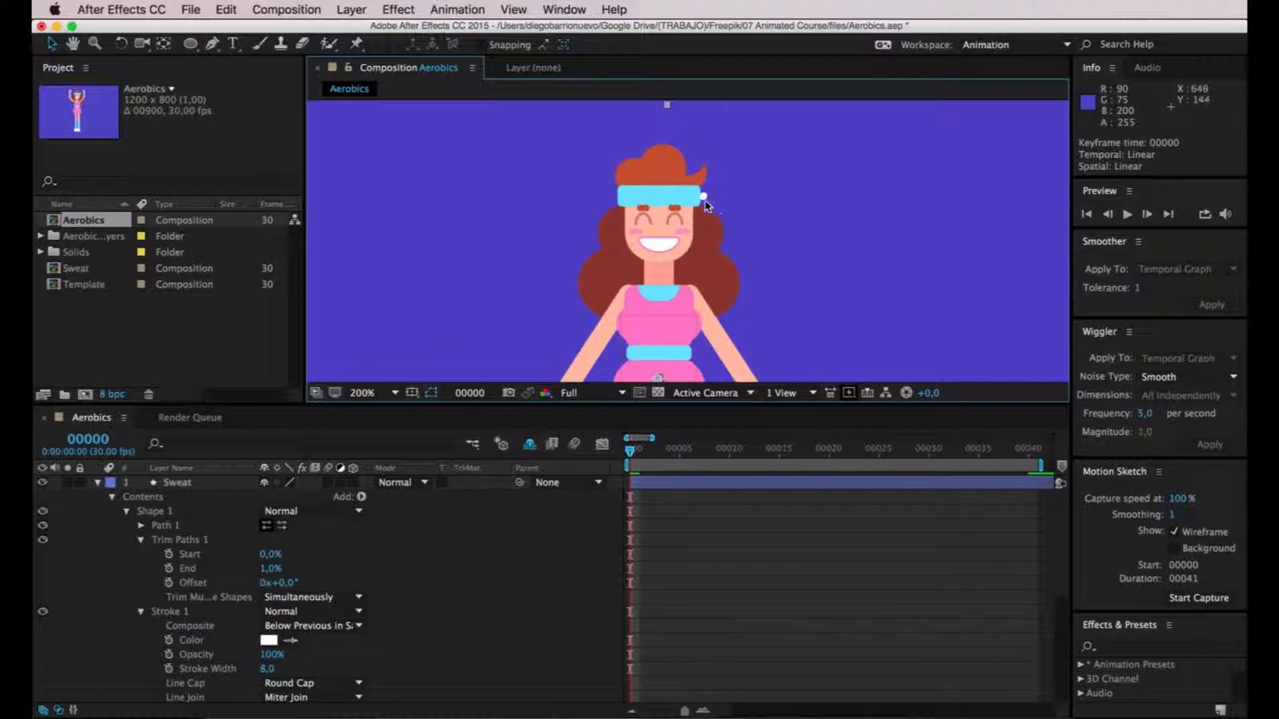
Try shifting the Trim Paths Offset to move the sweat drop along its curve, and undo the change.
scroll(708, 205, "up", 2)
mouse_move(630, 453)
left_mouse_down()
mouse_move(643, 452)
mouse_move(631, 452)
left_mouse_up()
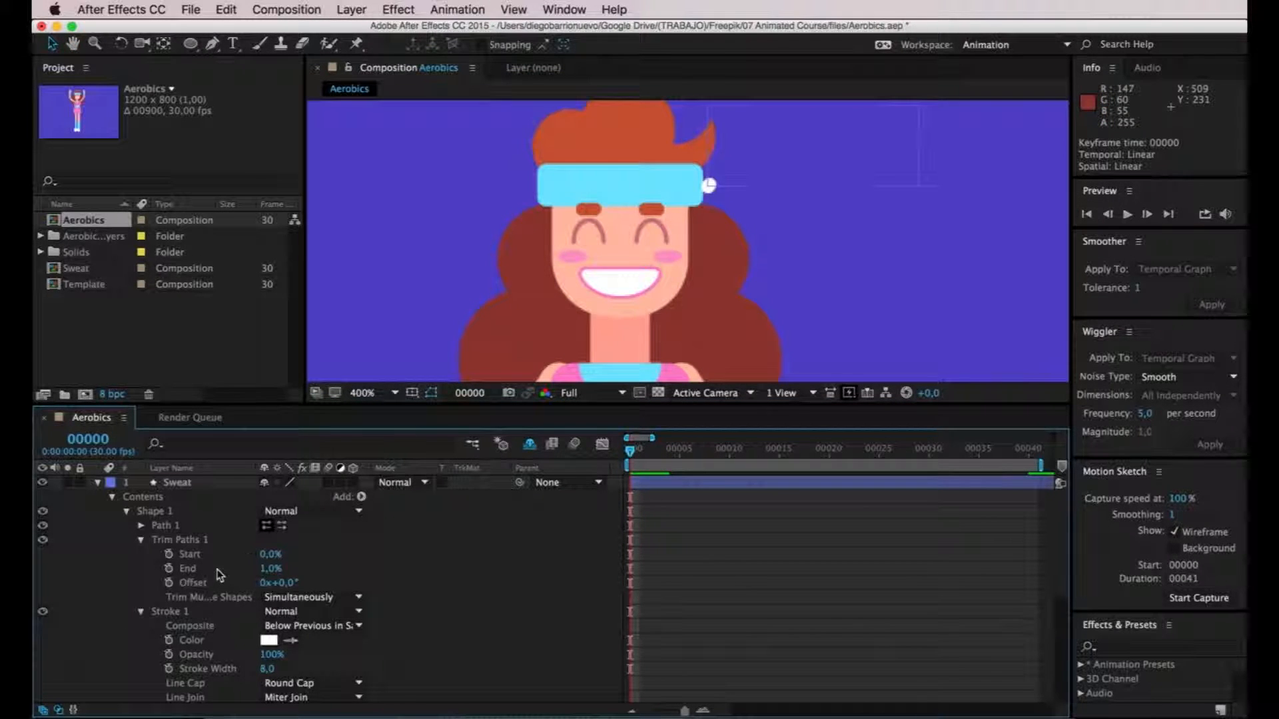
left_click(201, 586)
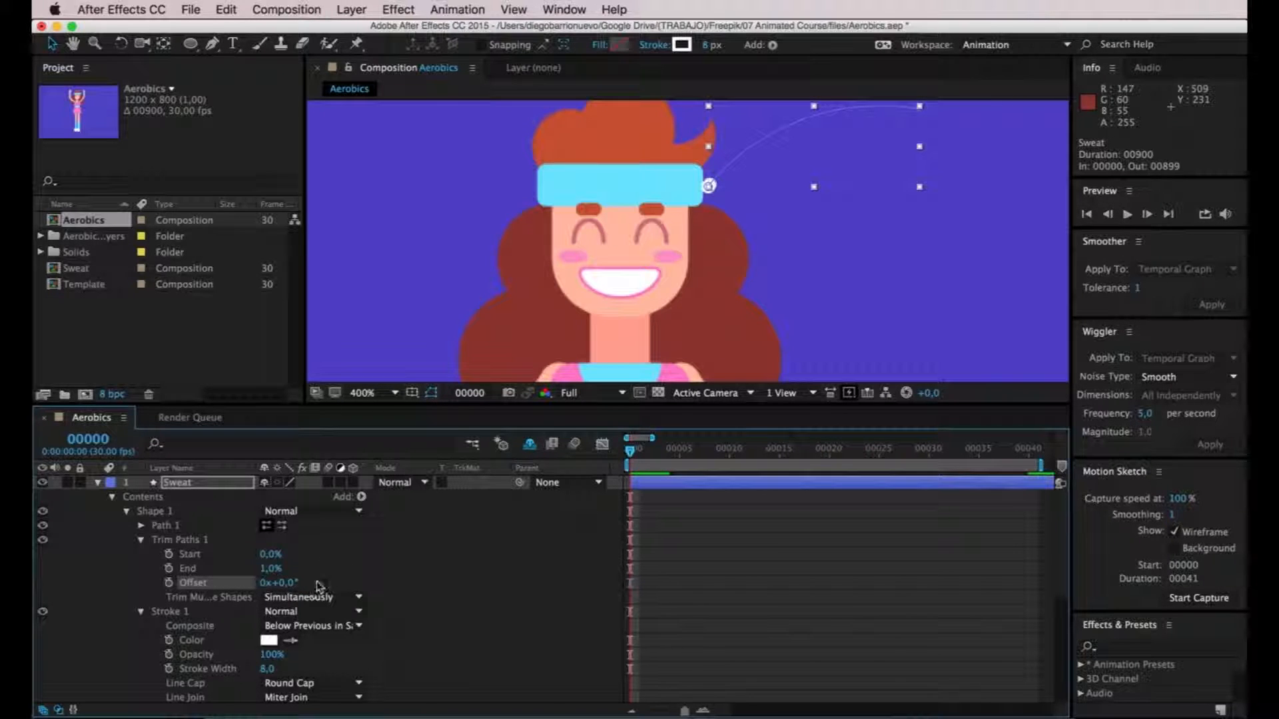
mouse_move(287, 589)
left_mouse_down()
mouse_move(1006, 633)
mouse_move(312, 597)
mouse_move(486, 597)
left_mouse_up()
key("cmd+z")
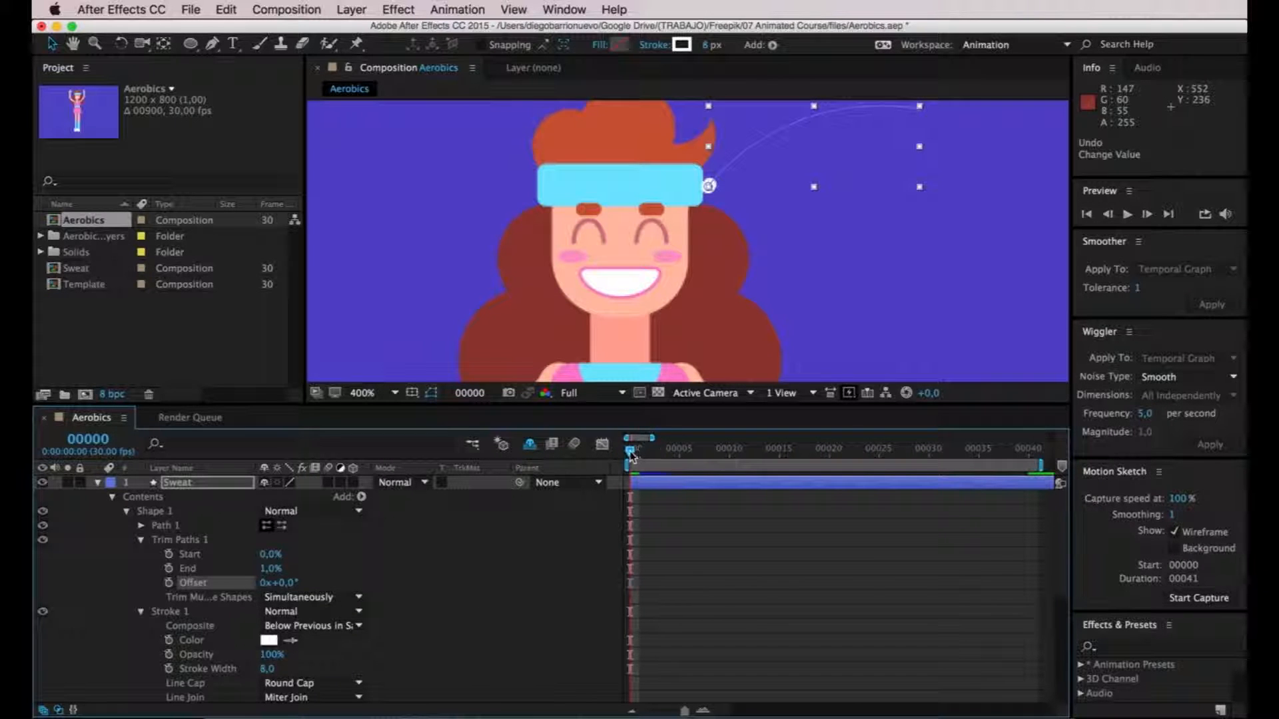
Add Trim Paths Offset keyframes at frames 0 and 20, and a Stroke Width keyframe at frame 0.
left_click(167, 585)
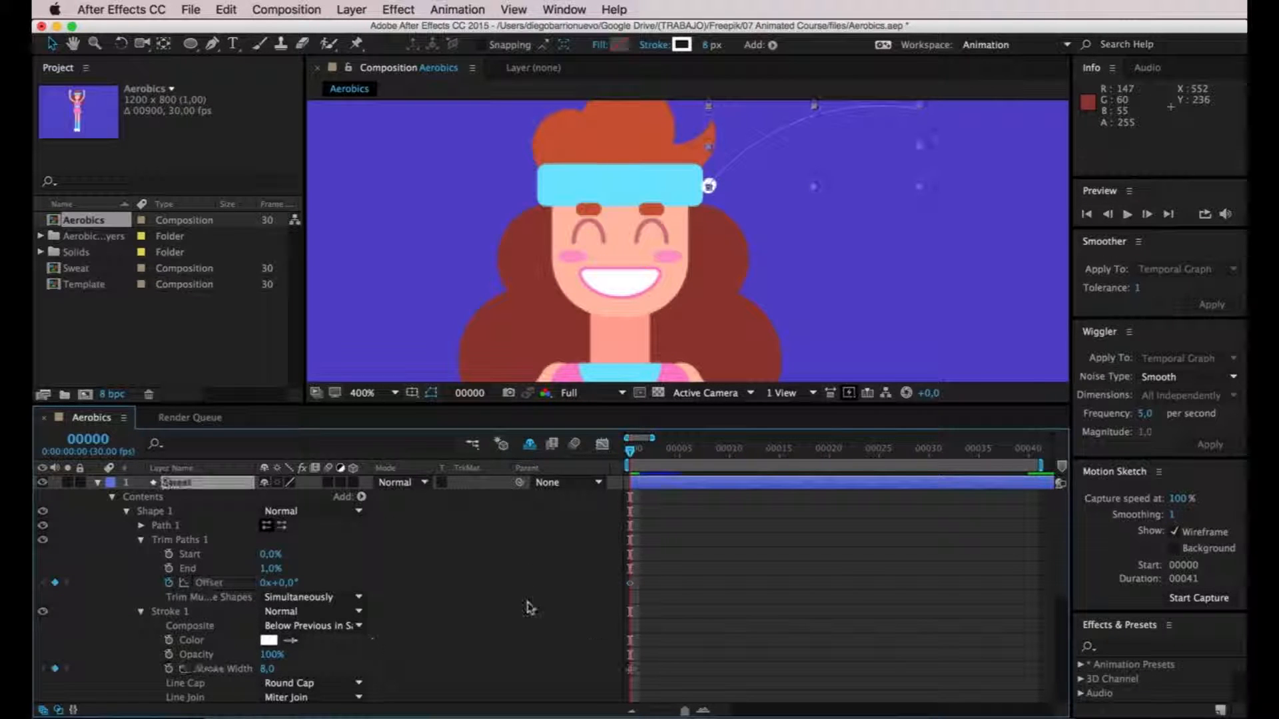
left_click(629, 583)
left_click_drag(630, 454, 829, 456)
left_click(55, 583)
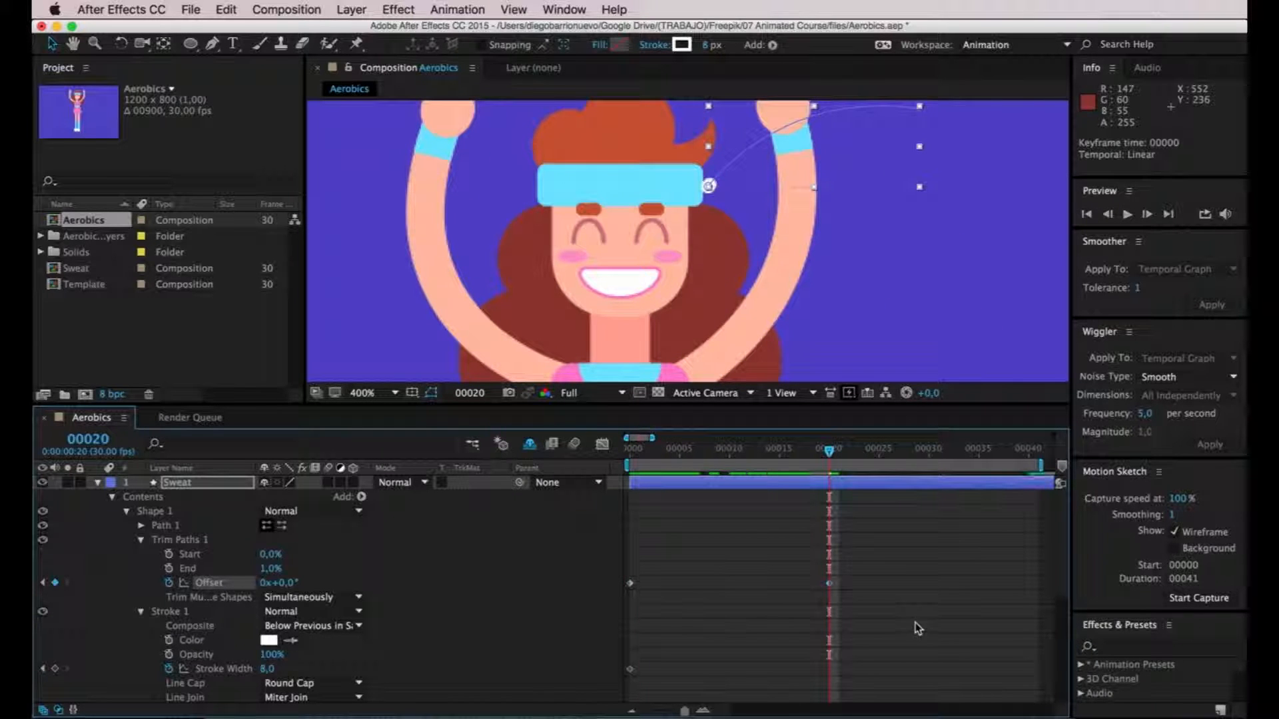
Set the Trim Paths Offset at frame 20 to 1x+0,0°.
left_click(266, 583)
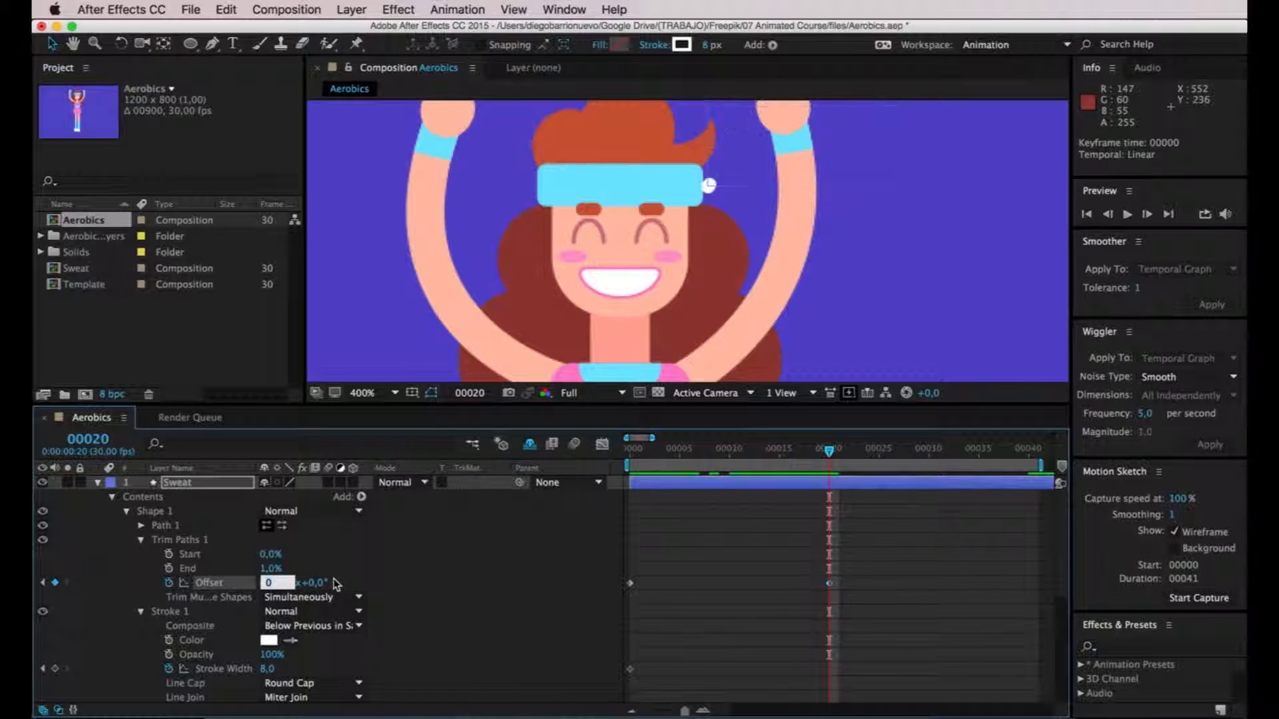
left_click(271, 591)
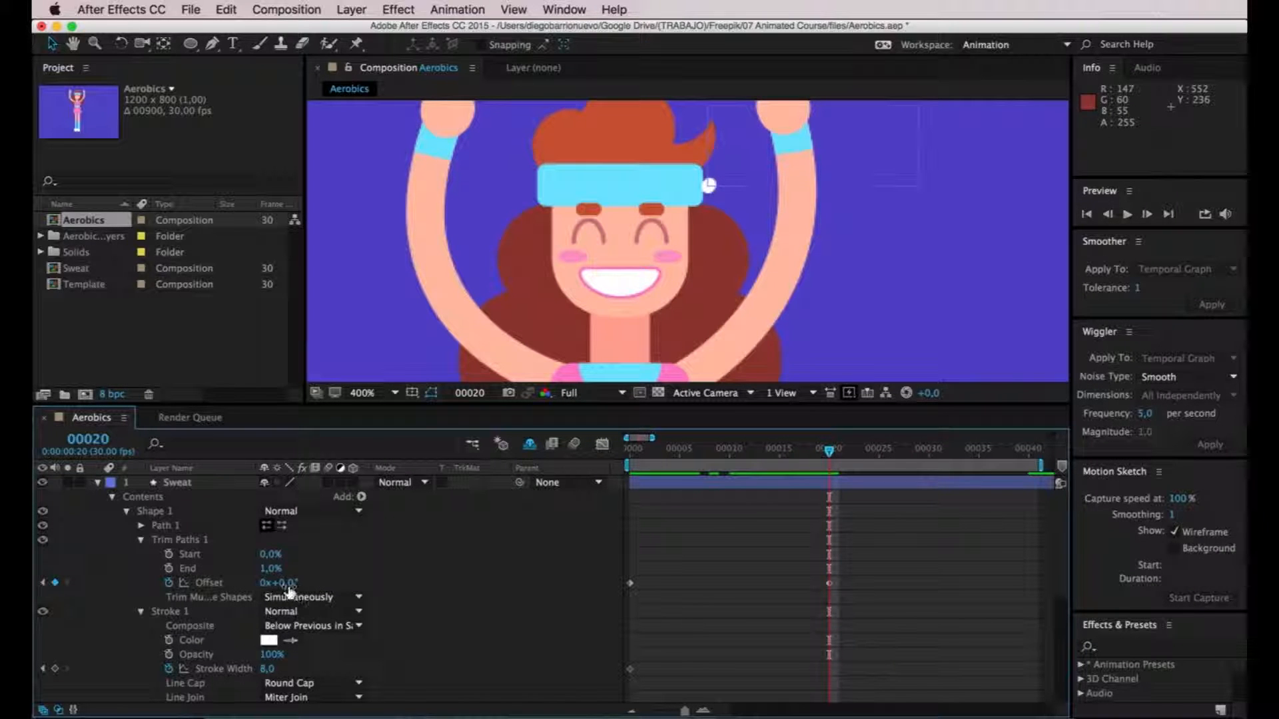
left_click(264, 584)
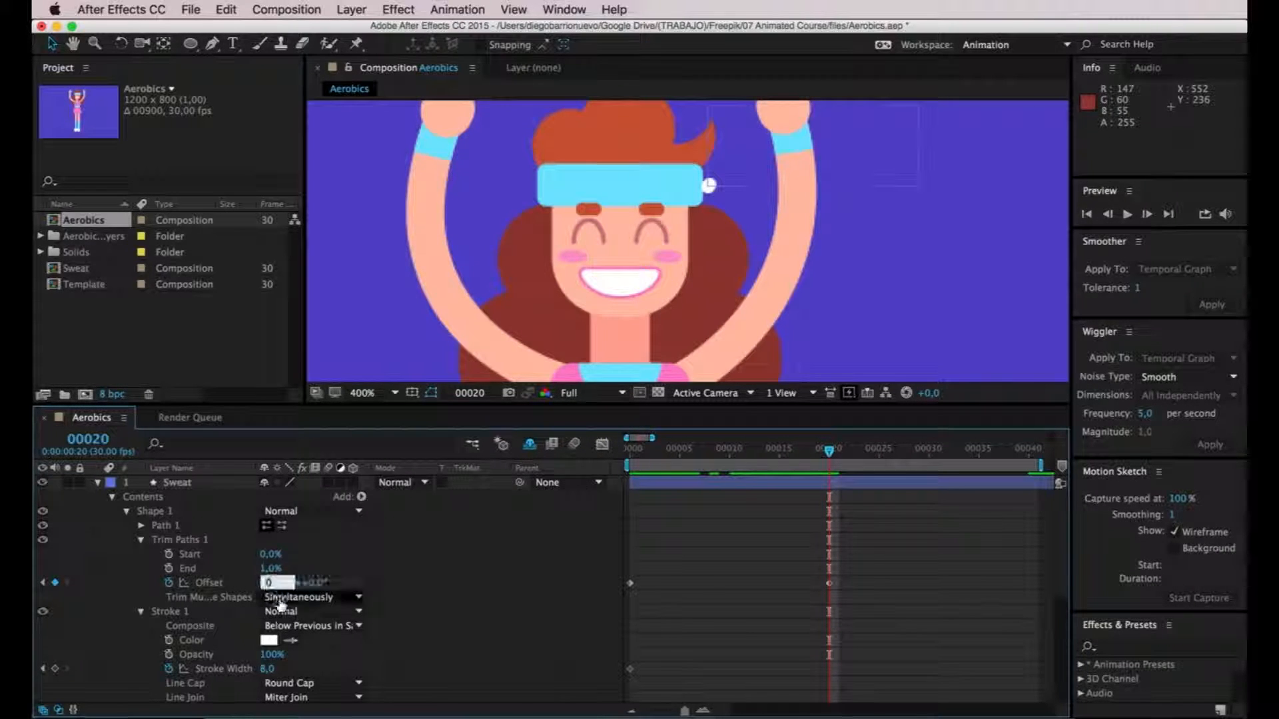
left_click(890, 489)
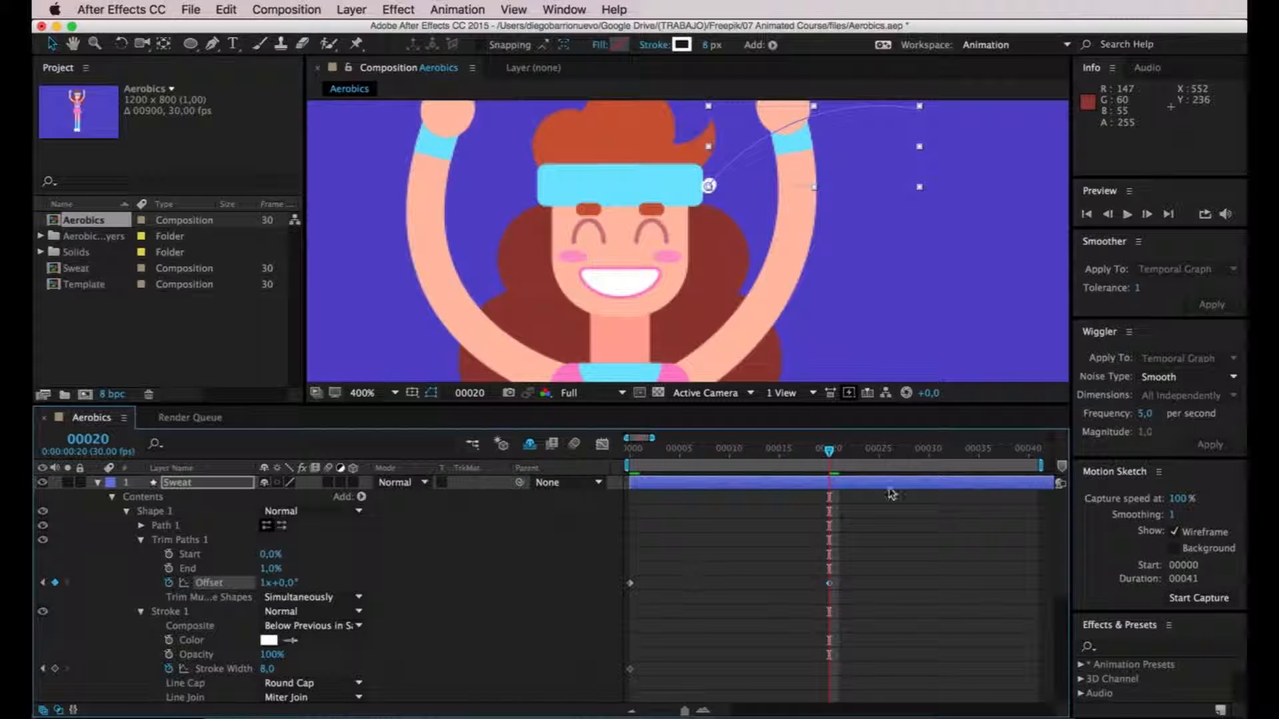
Try changing the Trim Paths Offset at frame 20 to 2x+0,0° and restore it to 1x+0,0°.
mouse_move(831, 453)
left_mouse_down()
mouse_move(595, 467)
mouse_move(661, 443)
mouse_move(829, 448)
left_mouse_up()
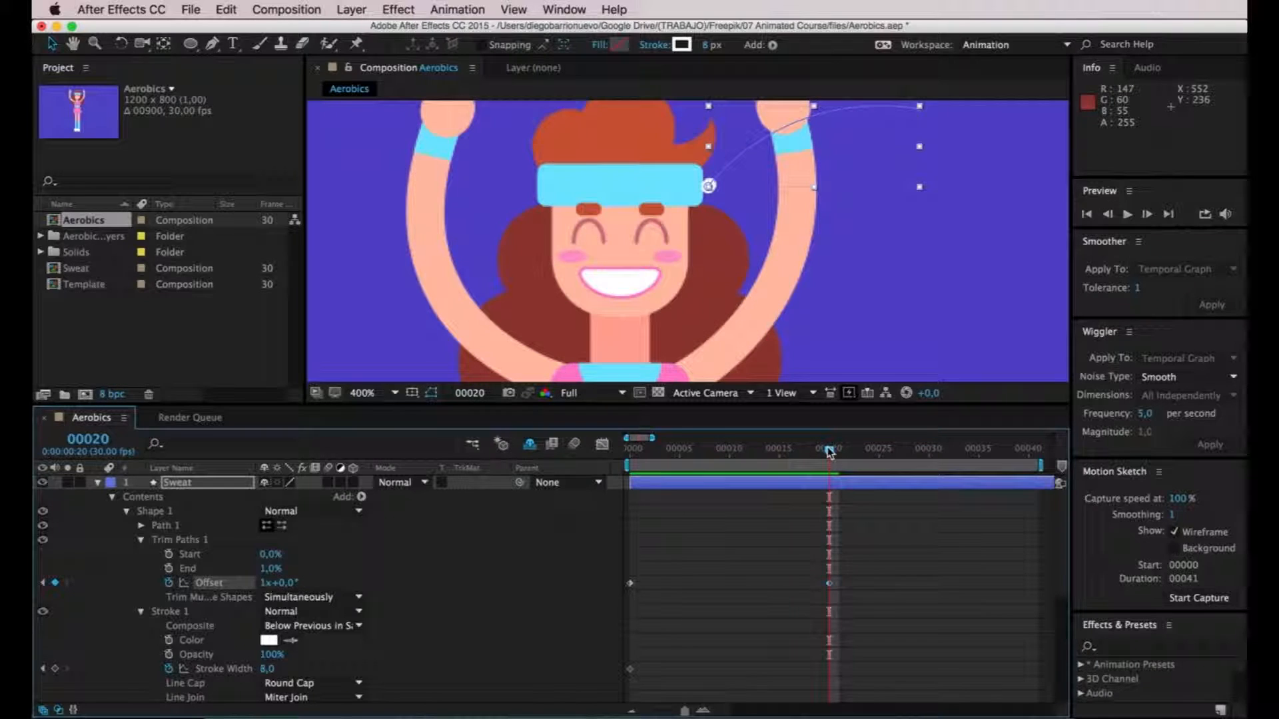
key("super+shift+a")
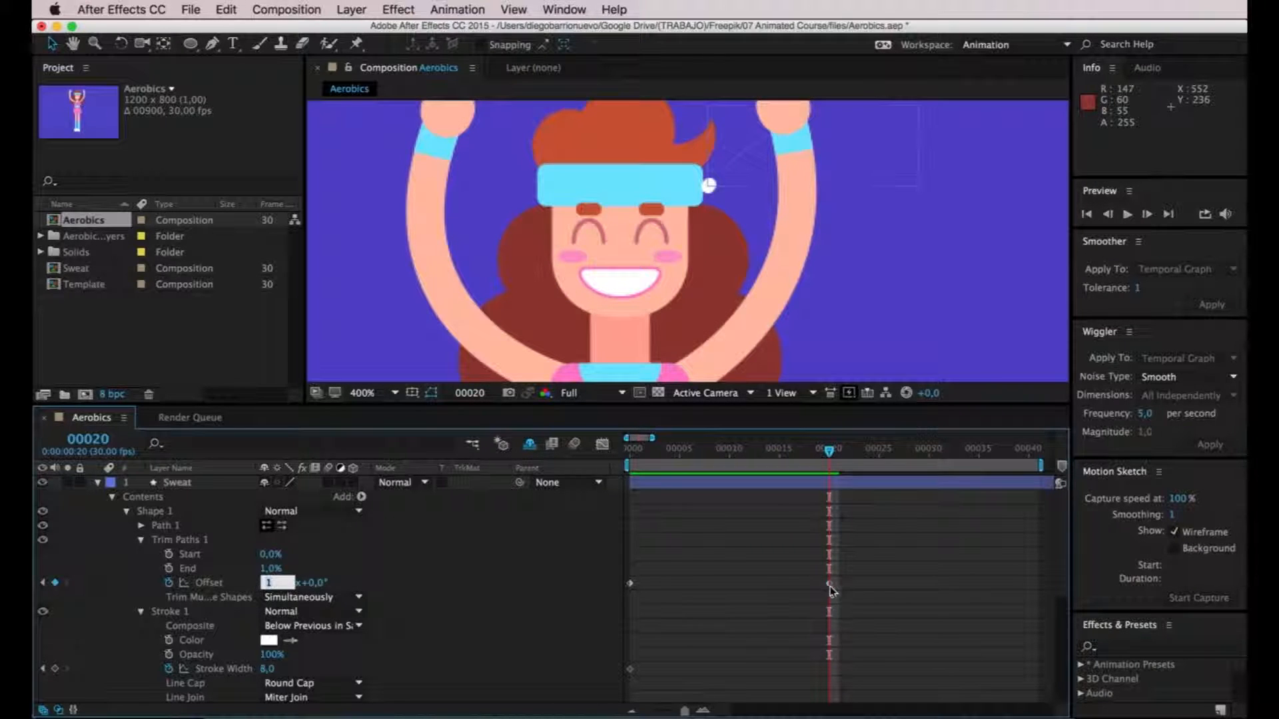
left_click(829, 585)
left_click(265, 584)
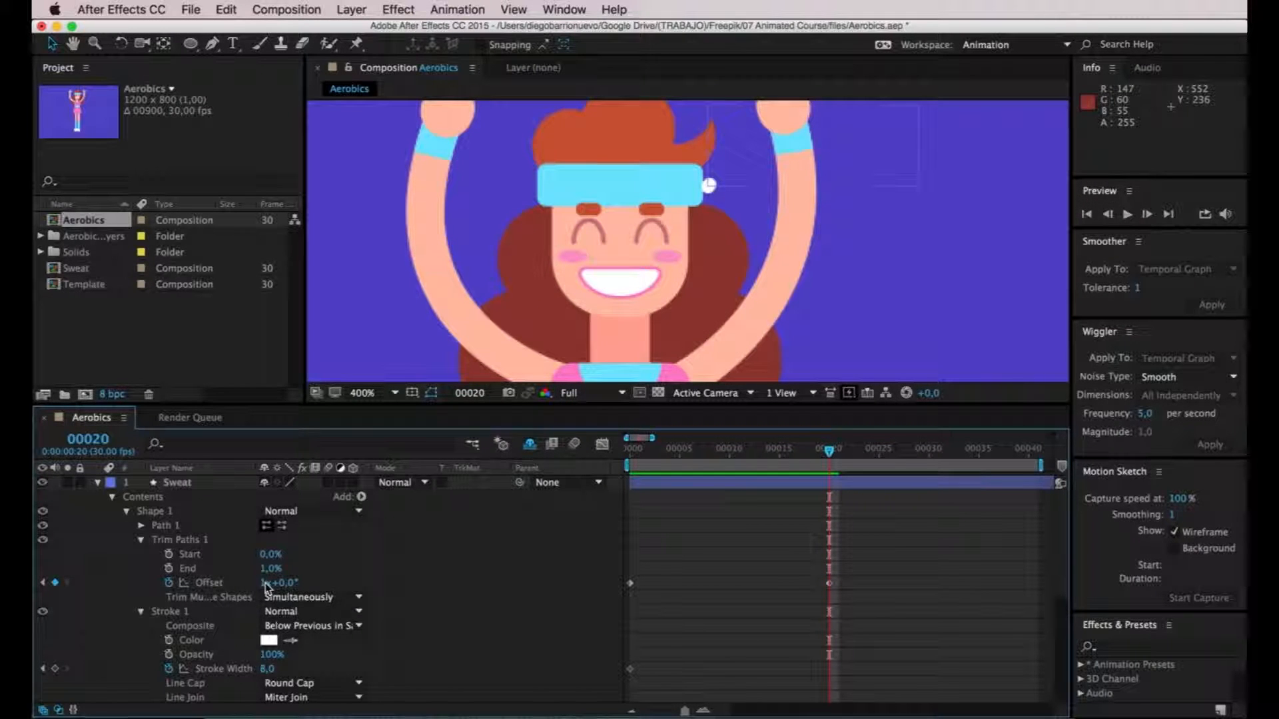
left_click(265, 584)
left_click(829, 585)
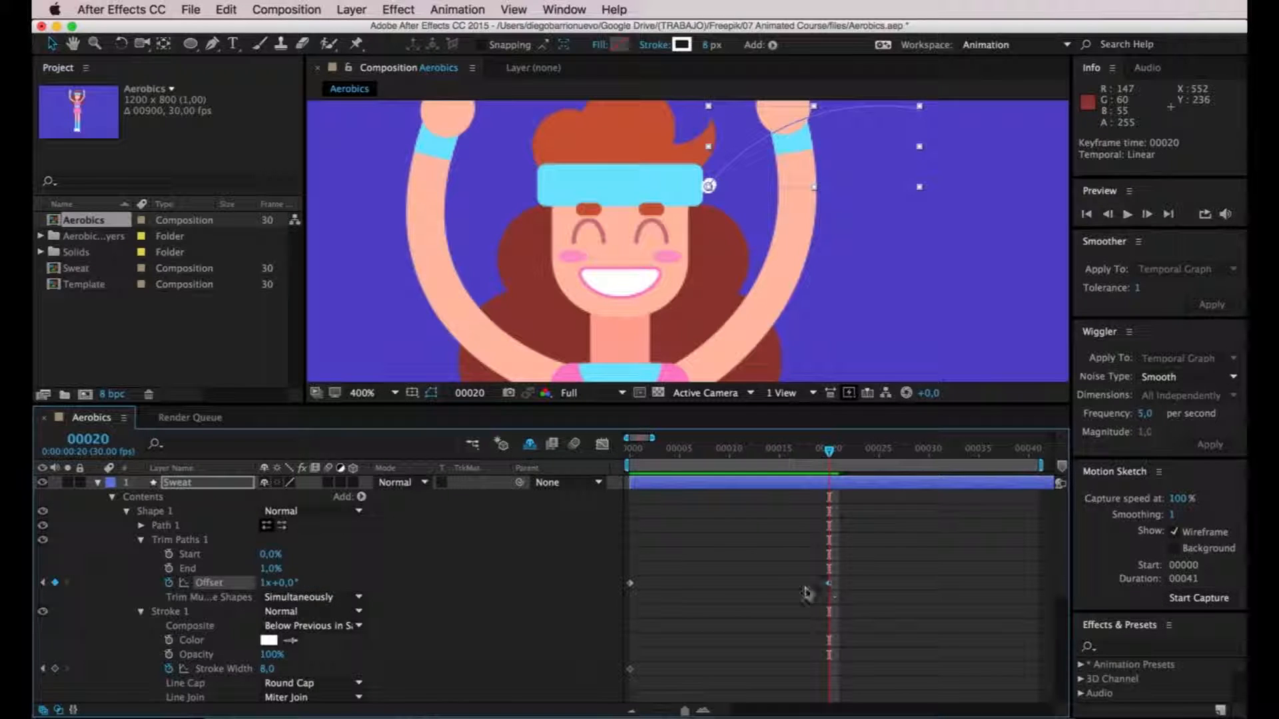
left_click(264, 584)
type("2")
key("Return")
mouse_move(826, 452)
left_mouse_down()
mouse_move(634, 451)
mouse_move(829, 469)
left_mouse_up()
left_click(265, 583)
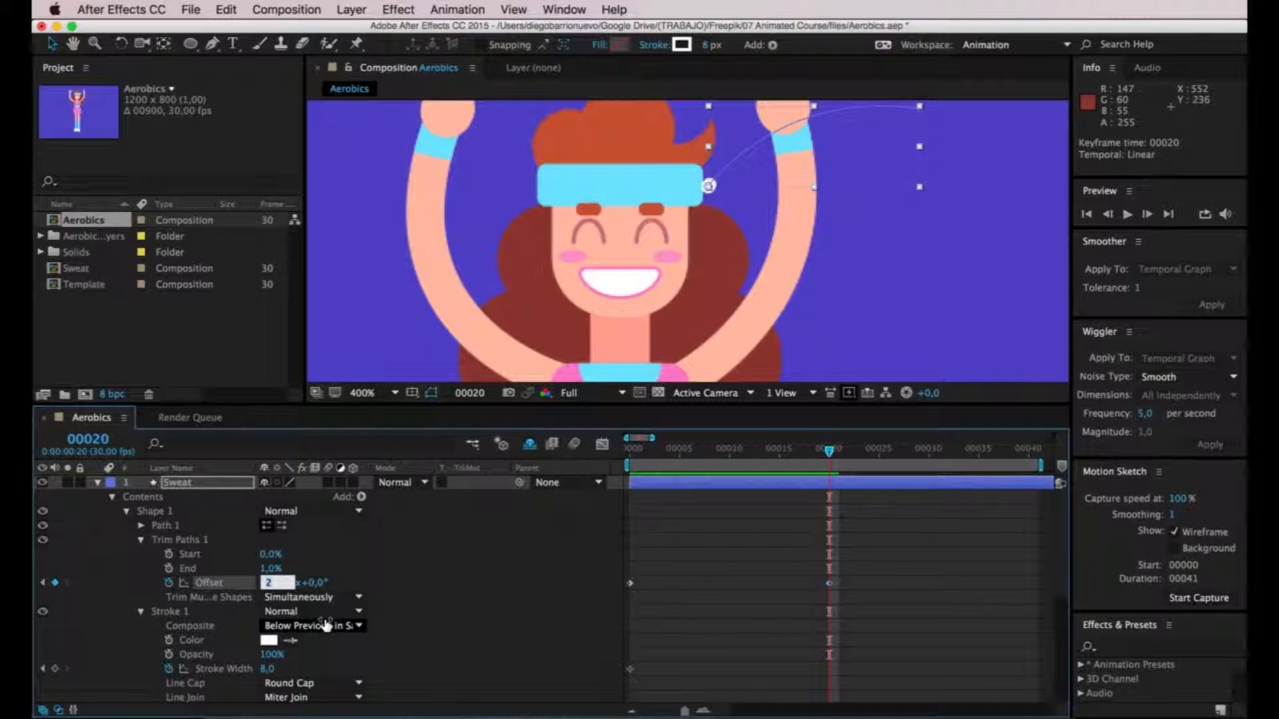
key("Return")
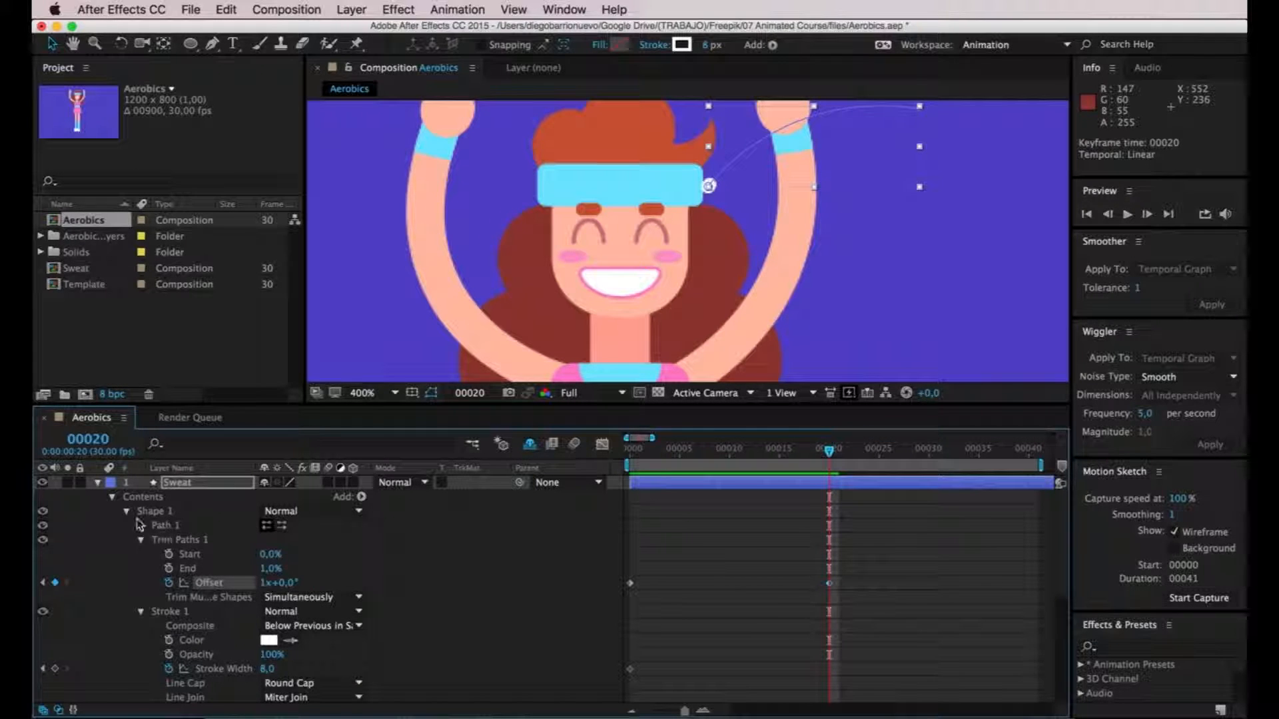
Show only the Sweat layer's Opacity and add Opacity keyframes at frames 0 and 20.
left_click(127, 512)
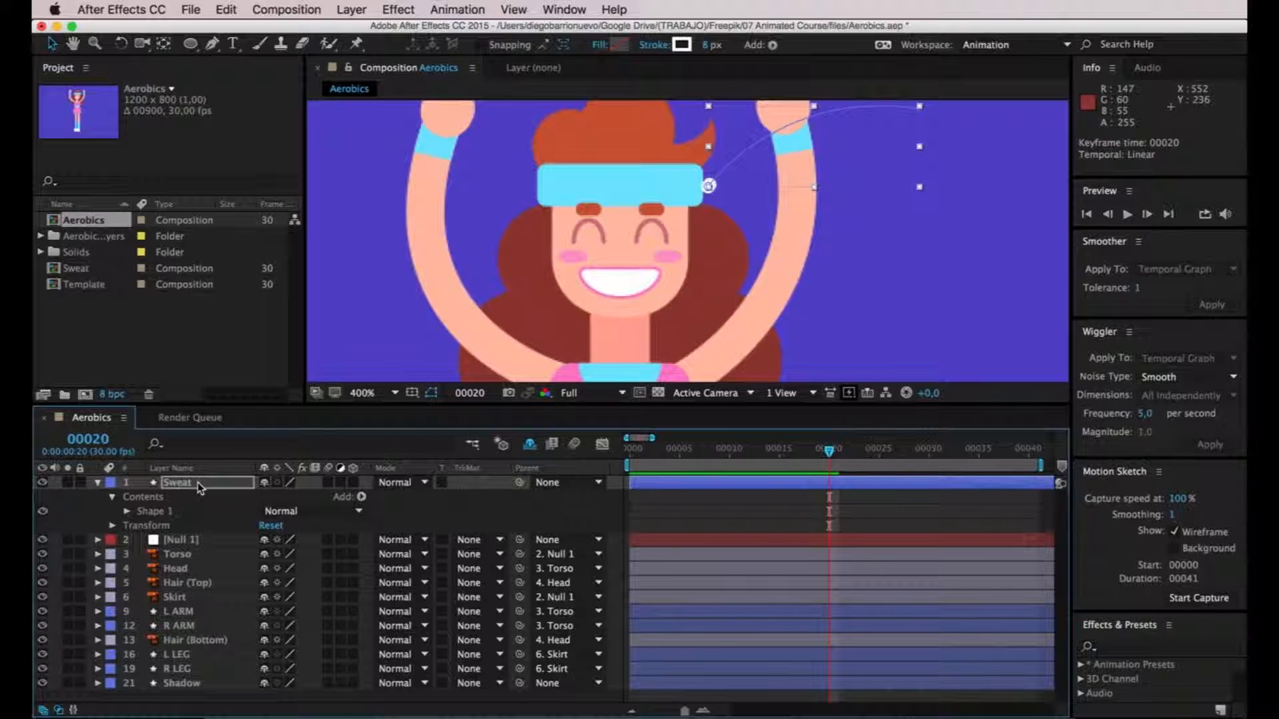
key("t")
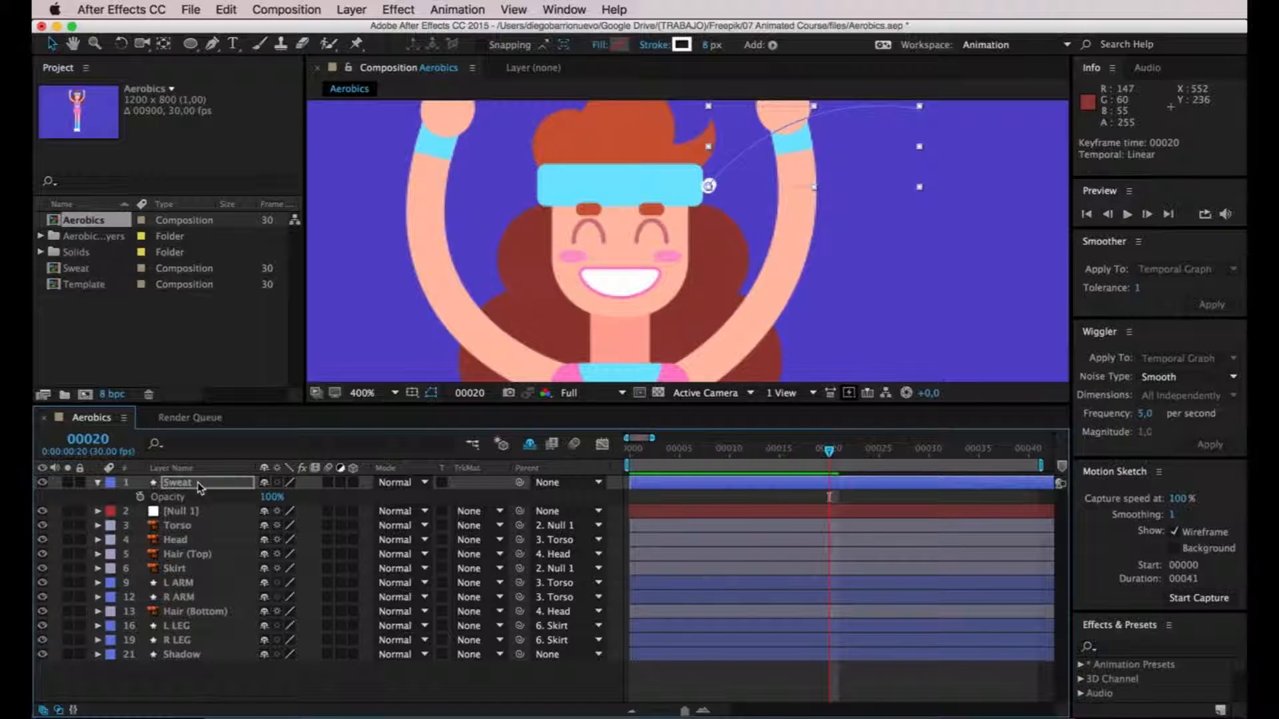
mouse_move(828, 459)
left_mouse_down()
mouse_move(607, 462)
mouse_move(829, 454)
left_mouse_up()
left_click(140, 497)
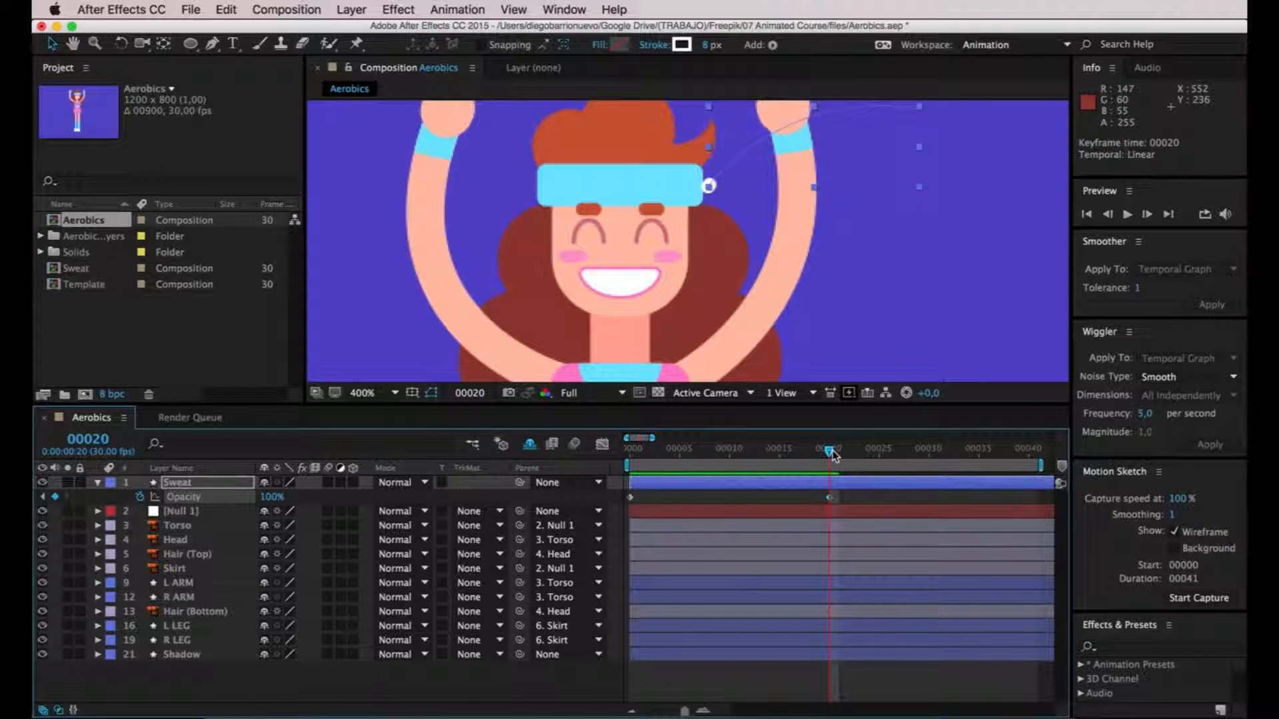
Set the Sweat layer's Opacity to 0% at frame 0 and 80% at frame 20, and preview the animation.
left_click_drag(832, 455, 631, 453)
left_click(630, 498)
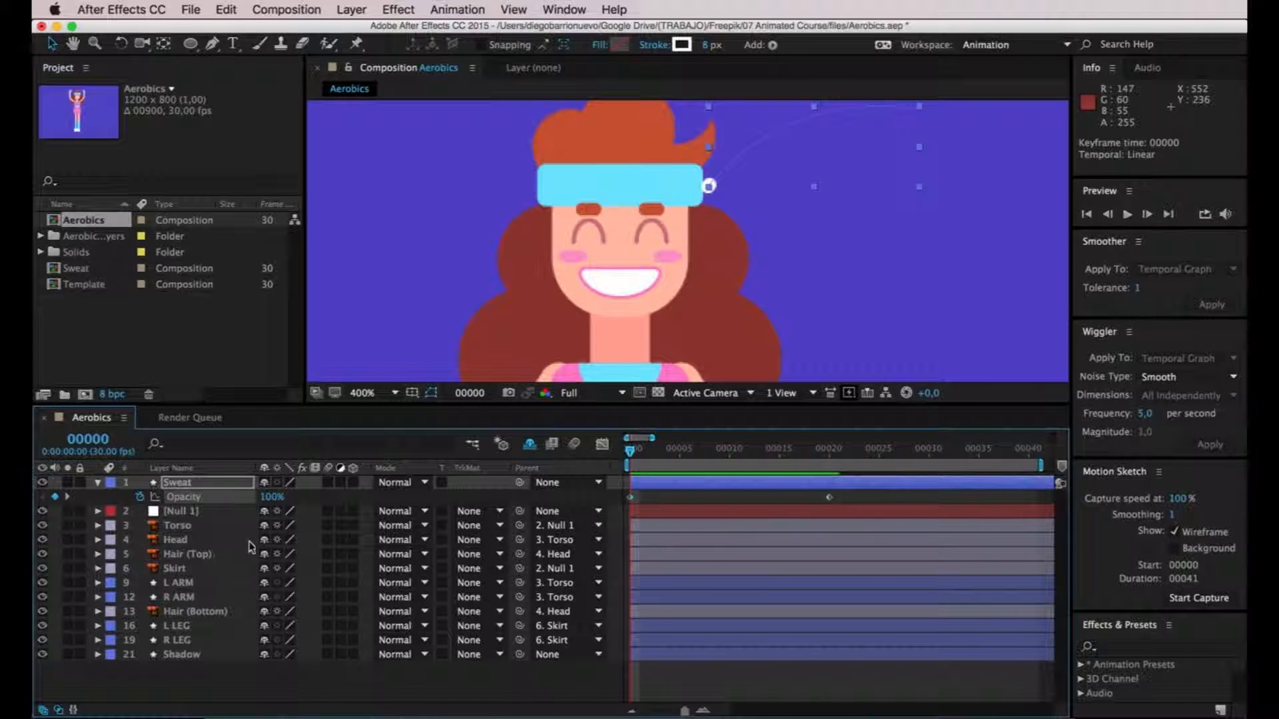
type("0")
key("Return")
left_click_drag(630, 457, 831, 456)
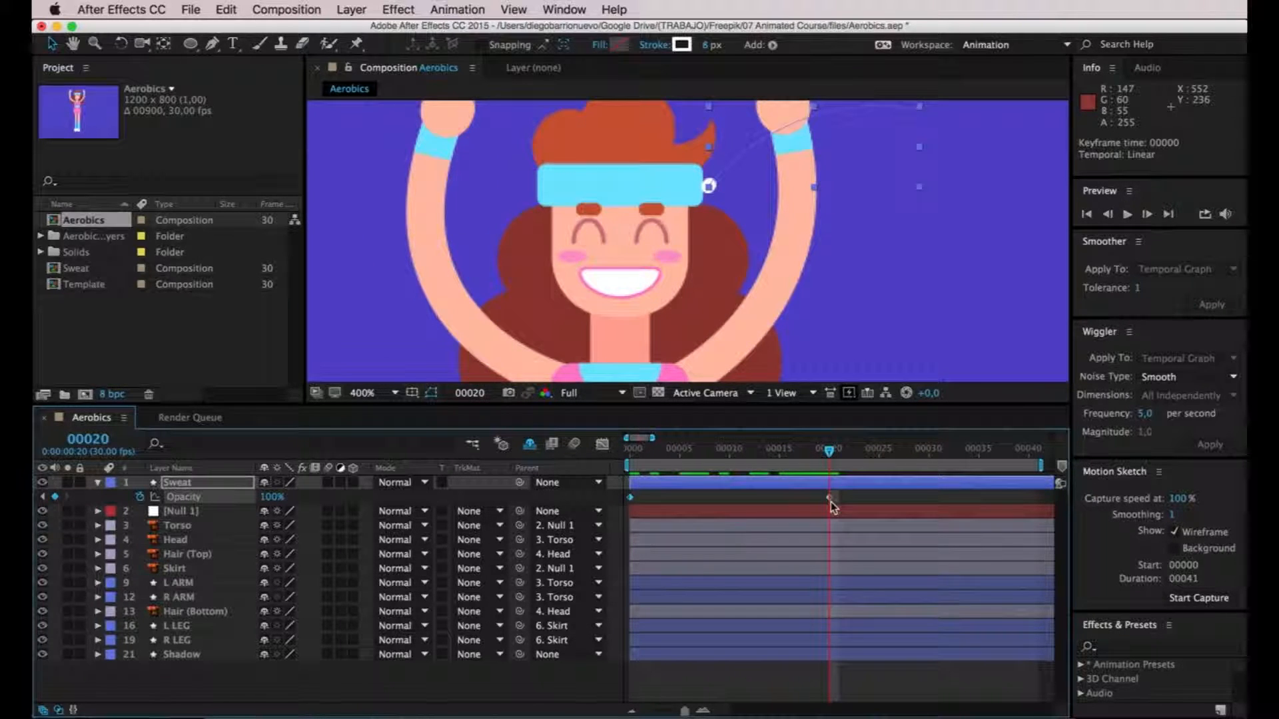
left_click(270, 498)
left_click_drag(828, 454, 690, 467)
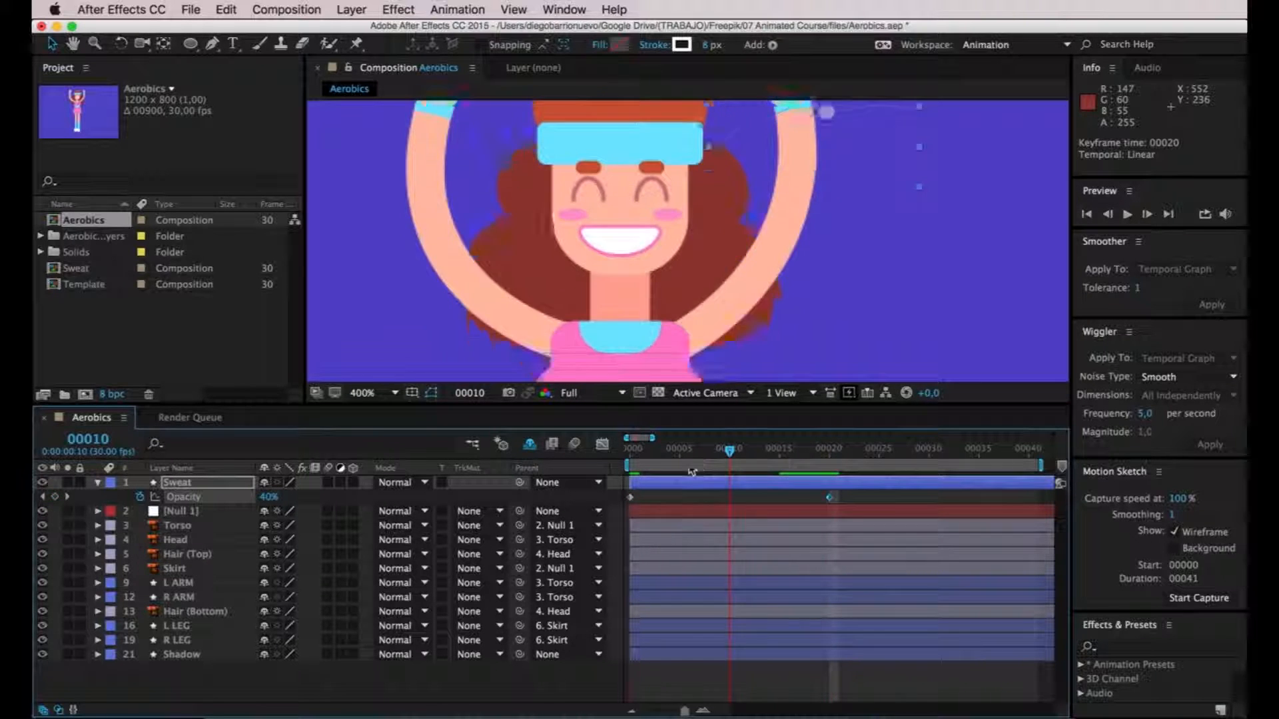
key("space")
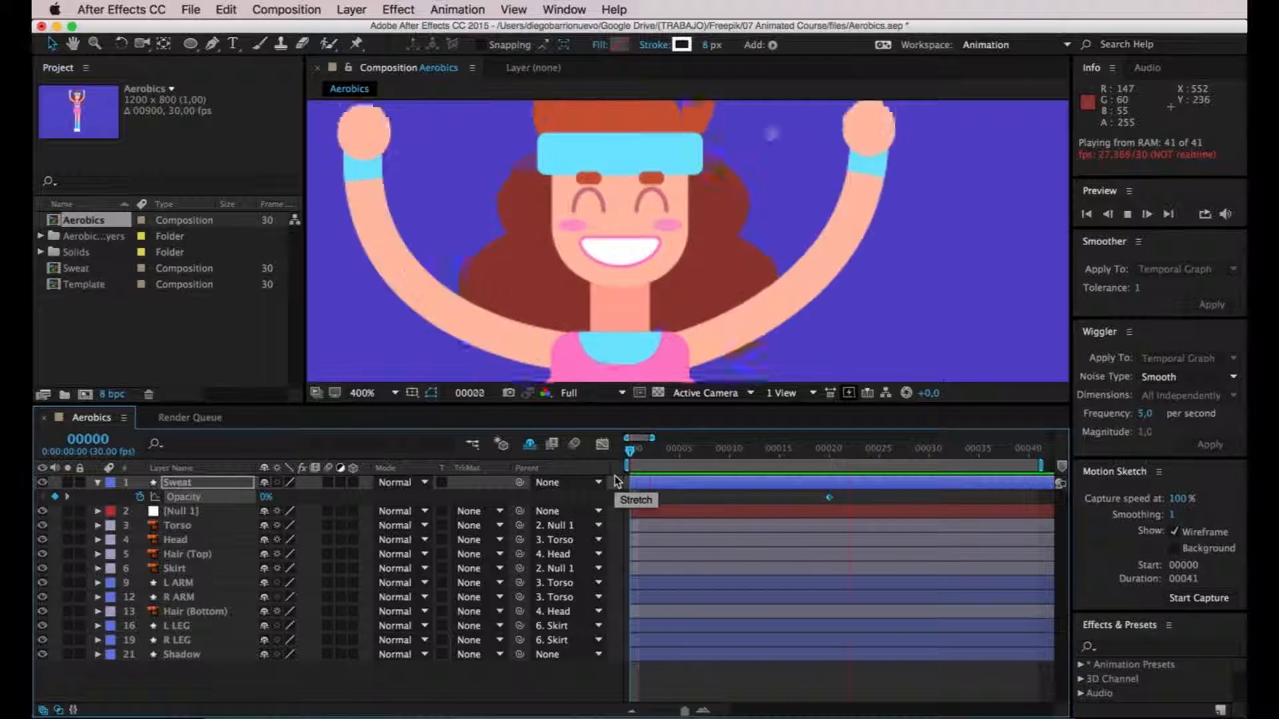
key("space")
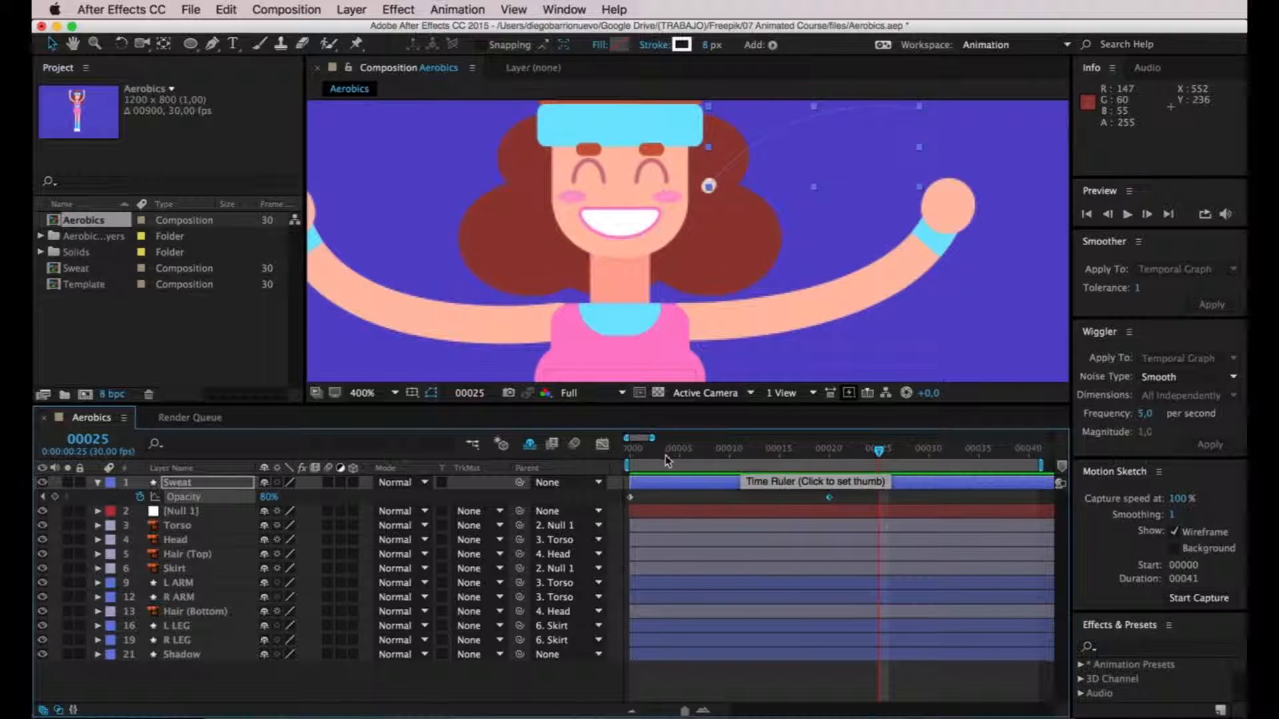
Move the Sweat layer's first Opacity keyframe to frame 5 and preview the animation.
left_click_drag(637, 452, 681, 450)
left_click_drag(631, 498, 679, 498)
key("space")
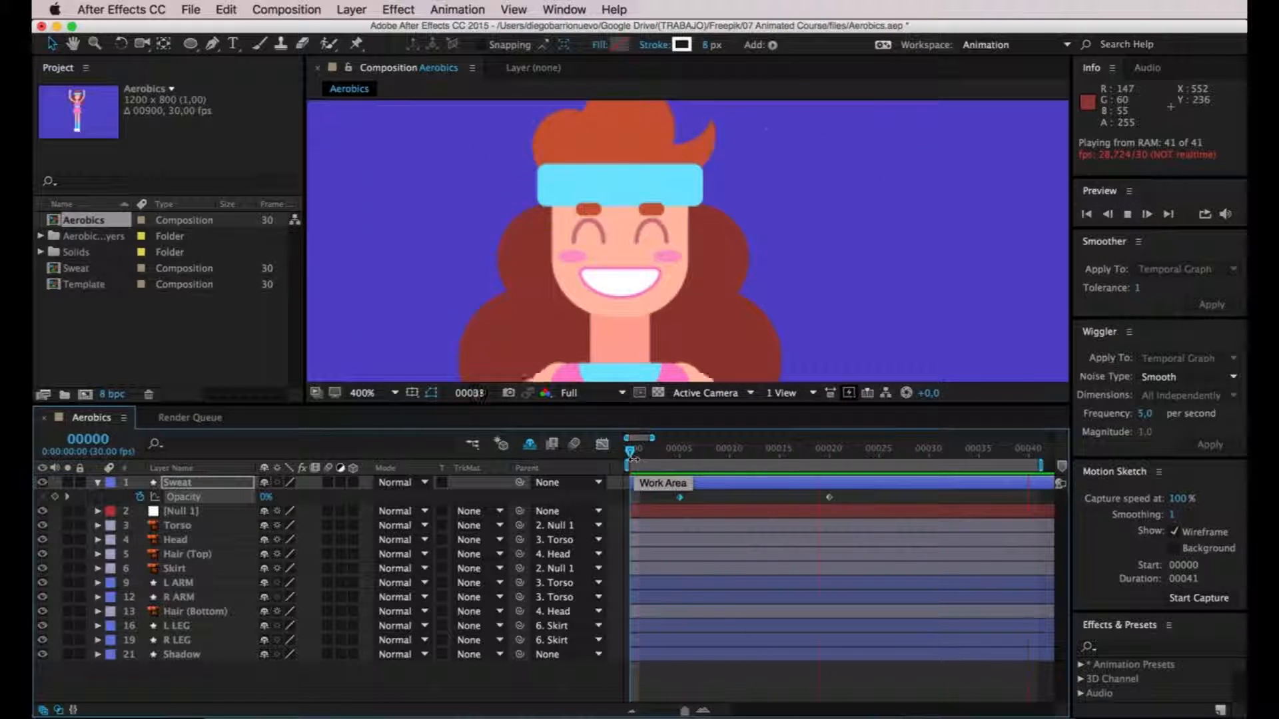
Split the Sweat layer at frame 20, delete the part after it, and preview the animation.
left_click_drag(633, 458, 830, 461)
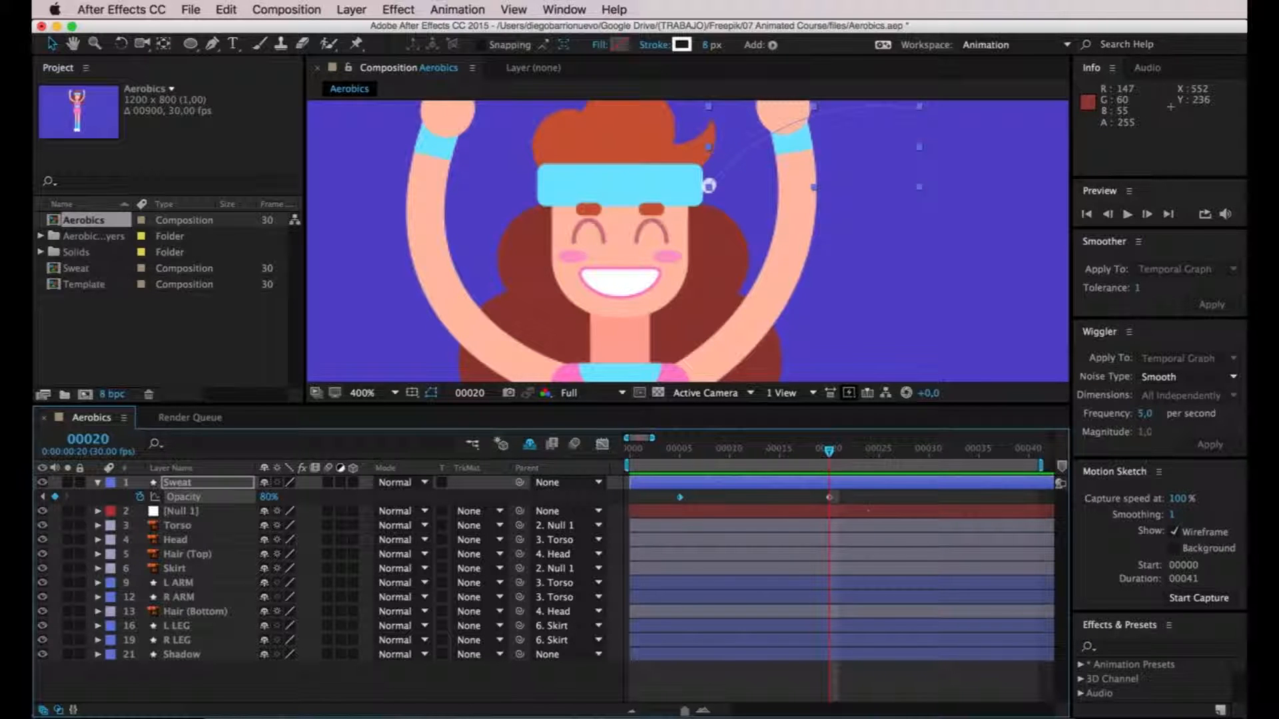
left_click_drag(829, 454, 838, 455)
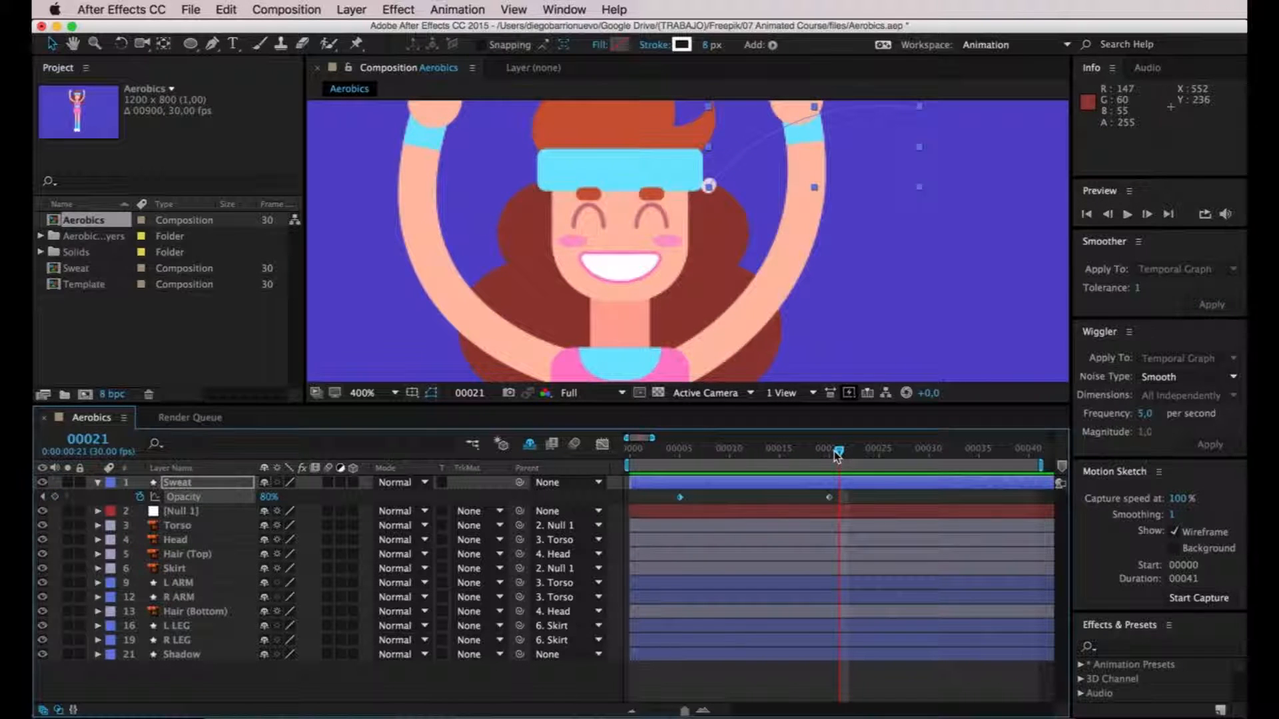
left_click_drag(838, 454, 829, 455)
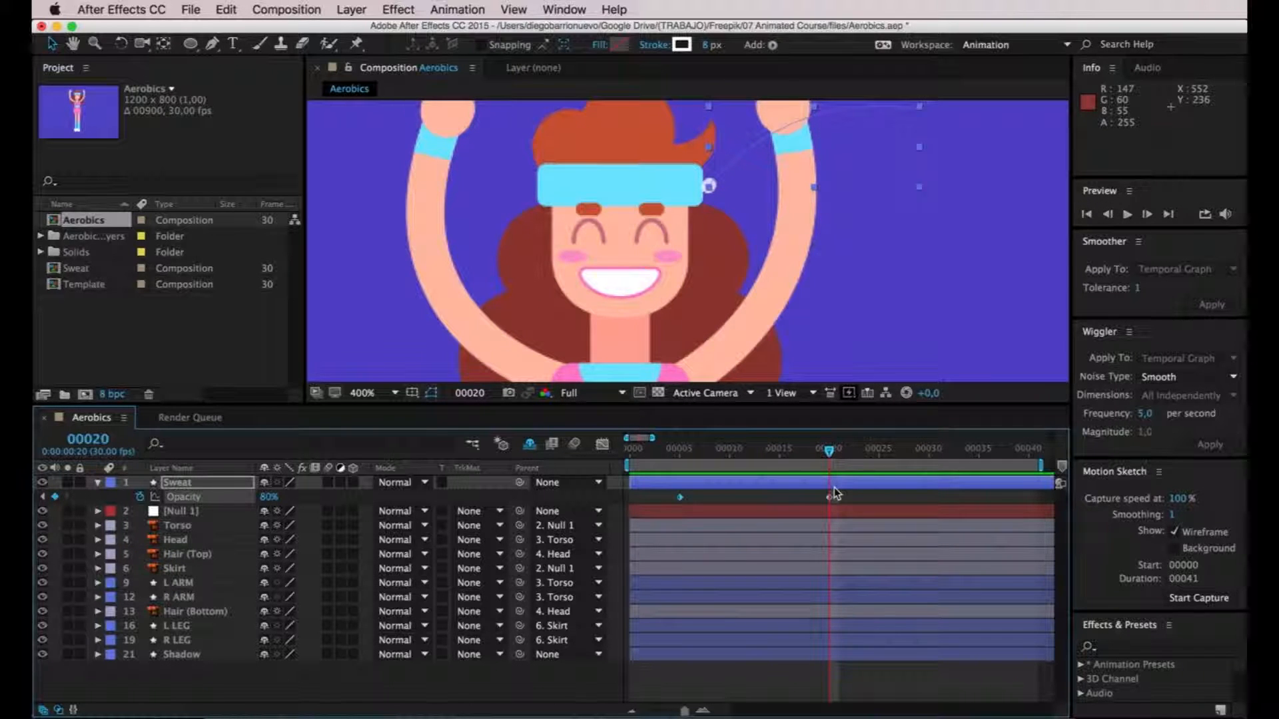
key("super+shift+d")
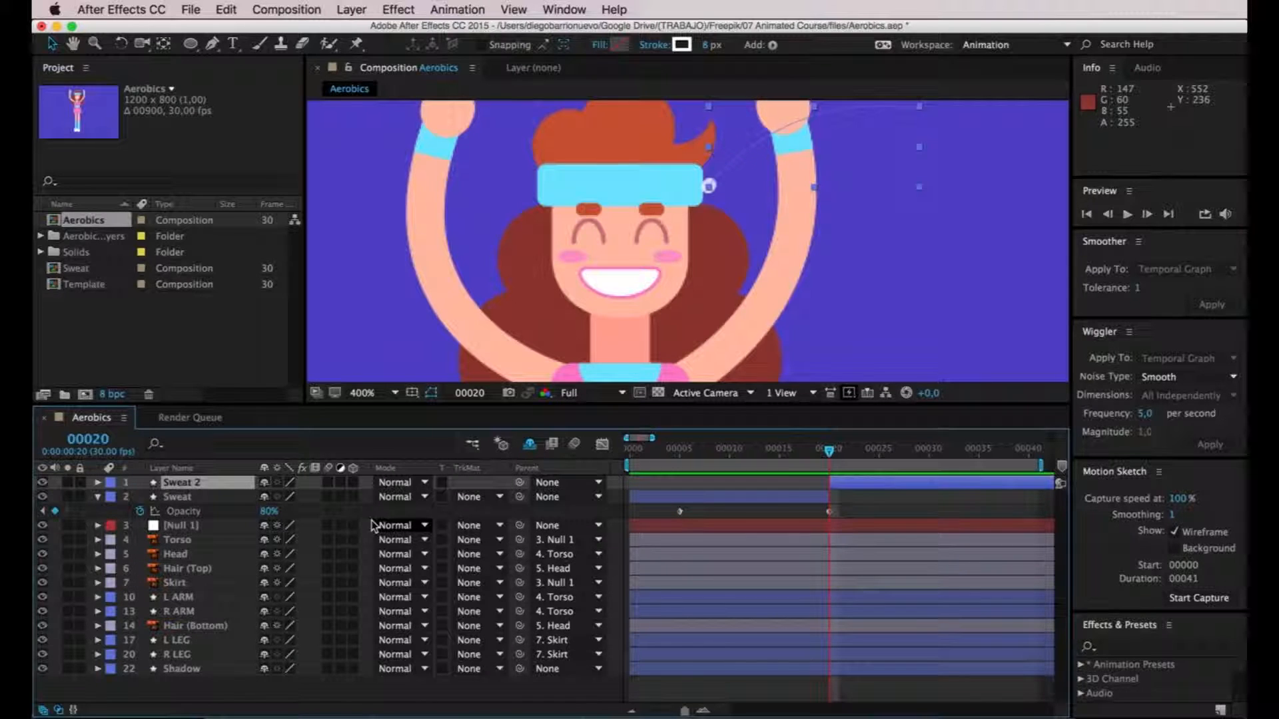
left_click(783, 504)
left_click(853, 487)
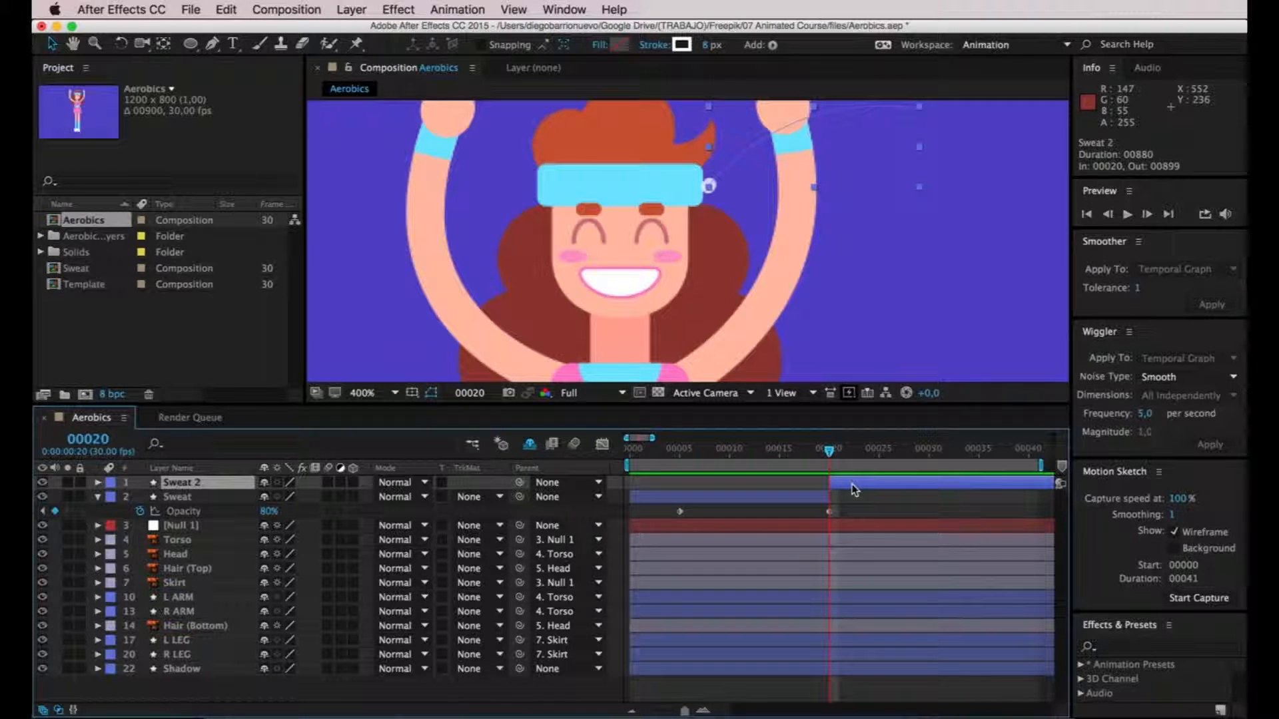
key("Delete")
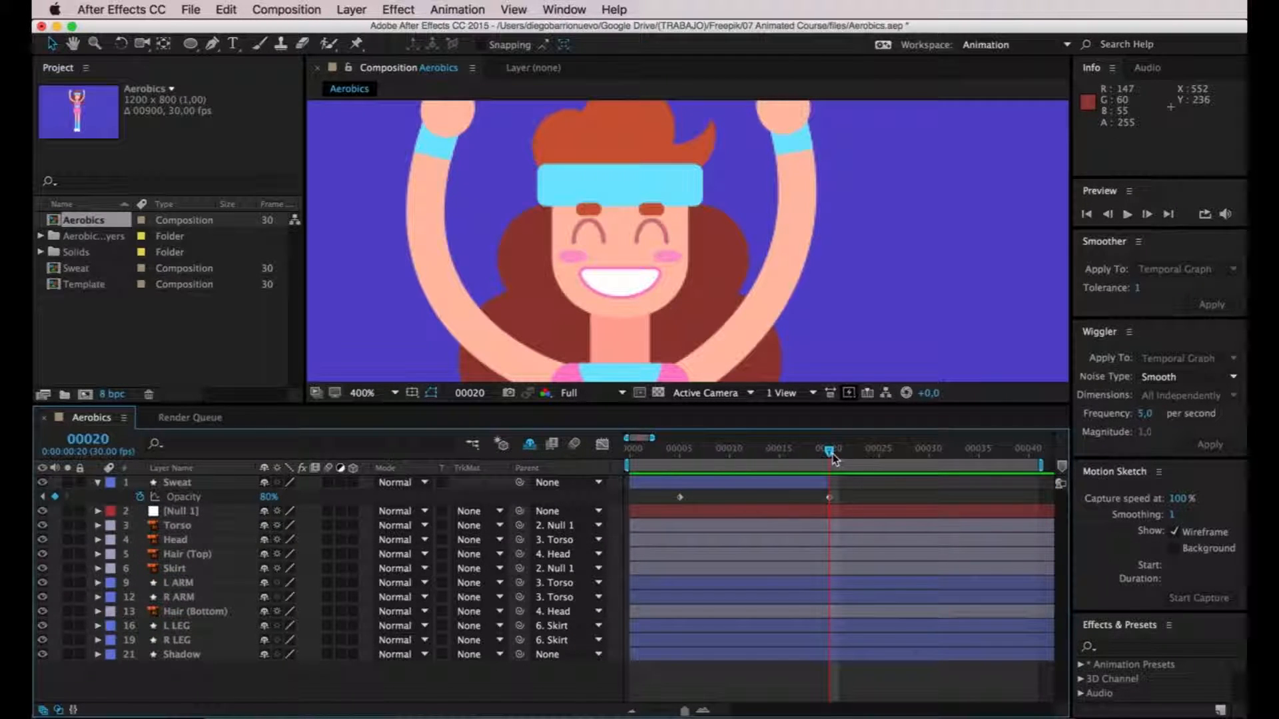
key("space")
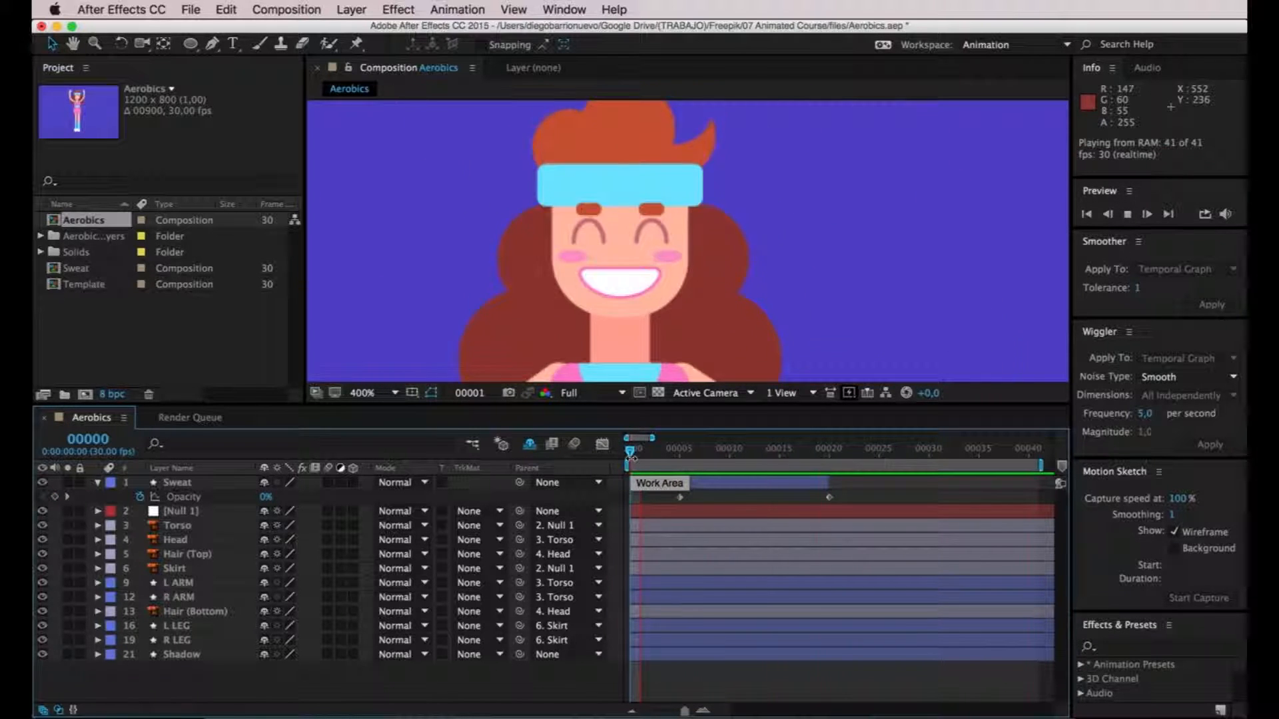
key("space")
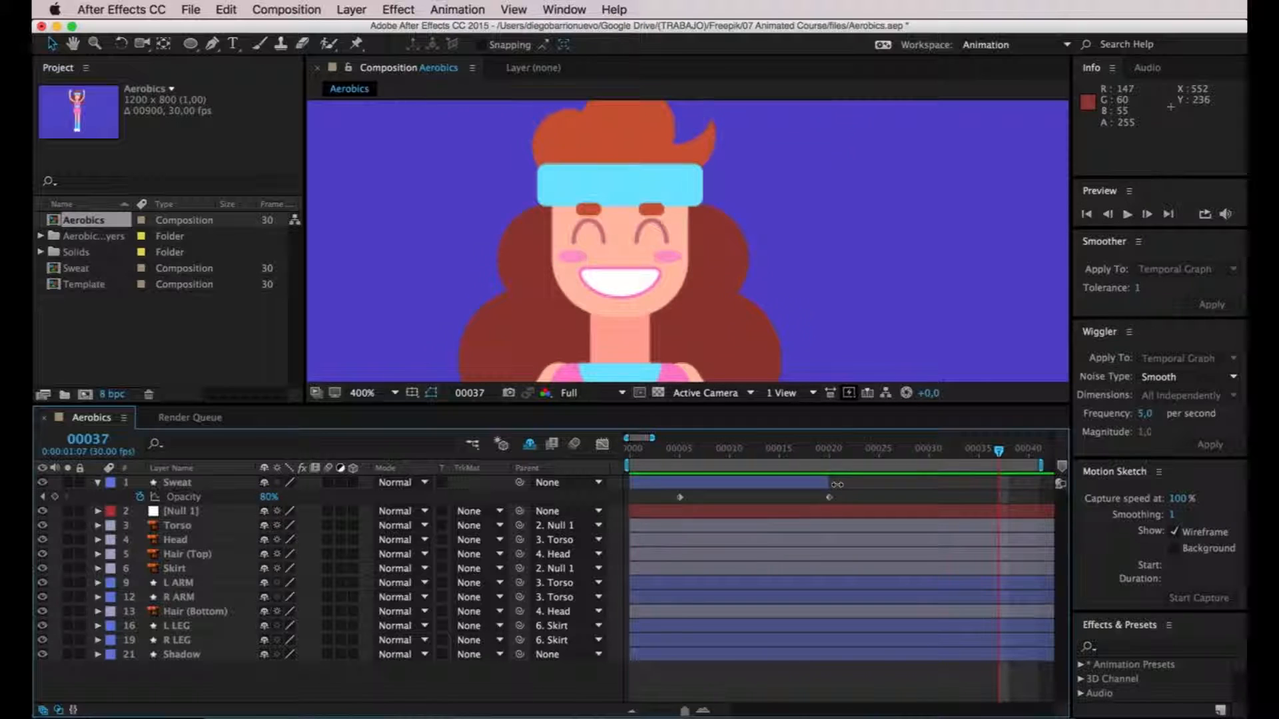
Extend the Sweat layer to frame 25, add a 0% Opacity keyframe there, and preview the fade-out.
left_click_drag(832, 484, 880, 483)
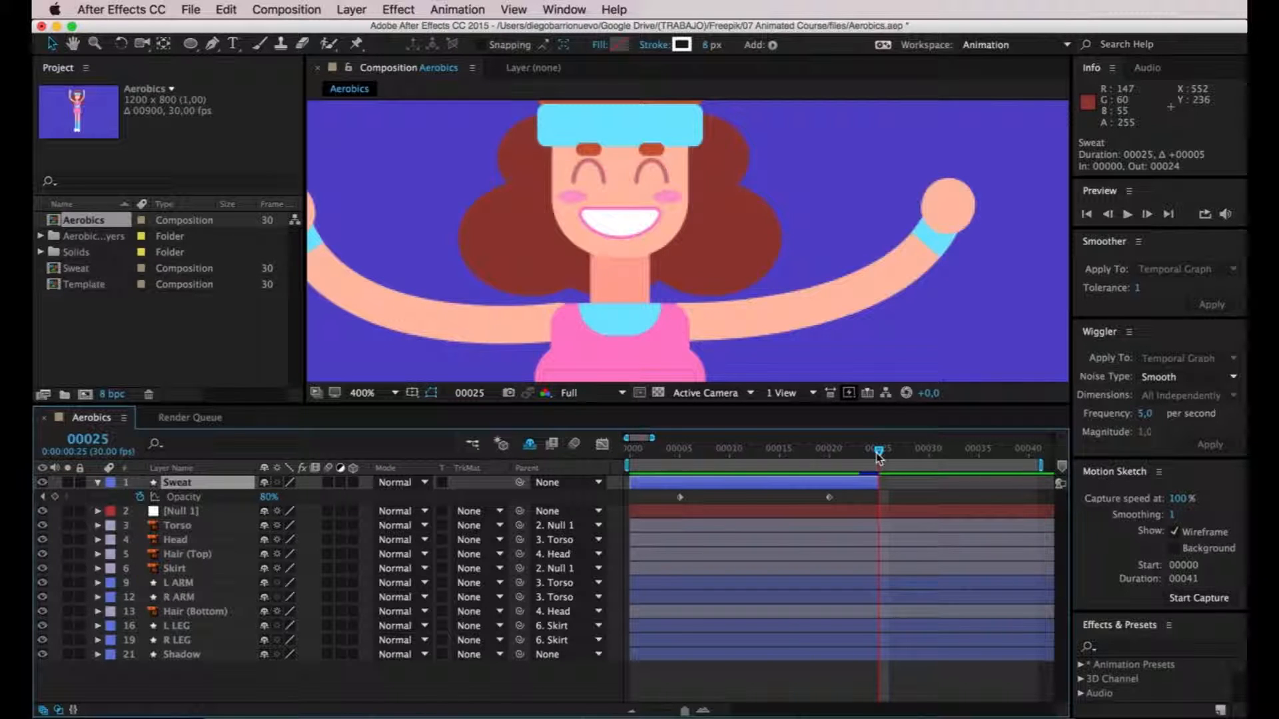
left_click(55, 497)
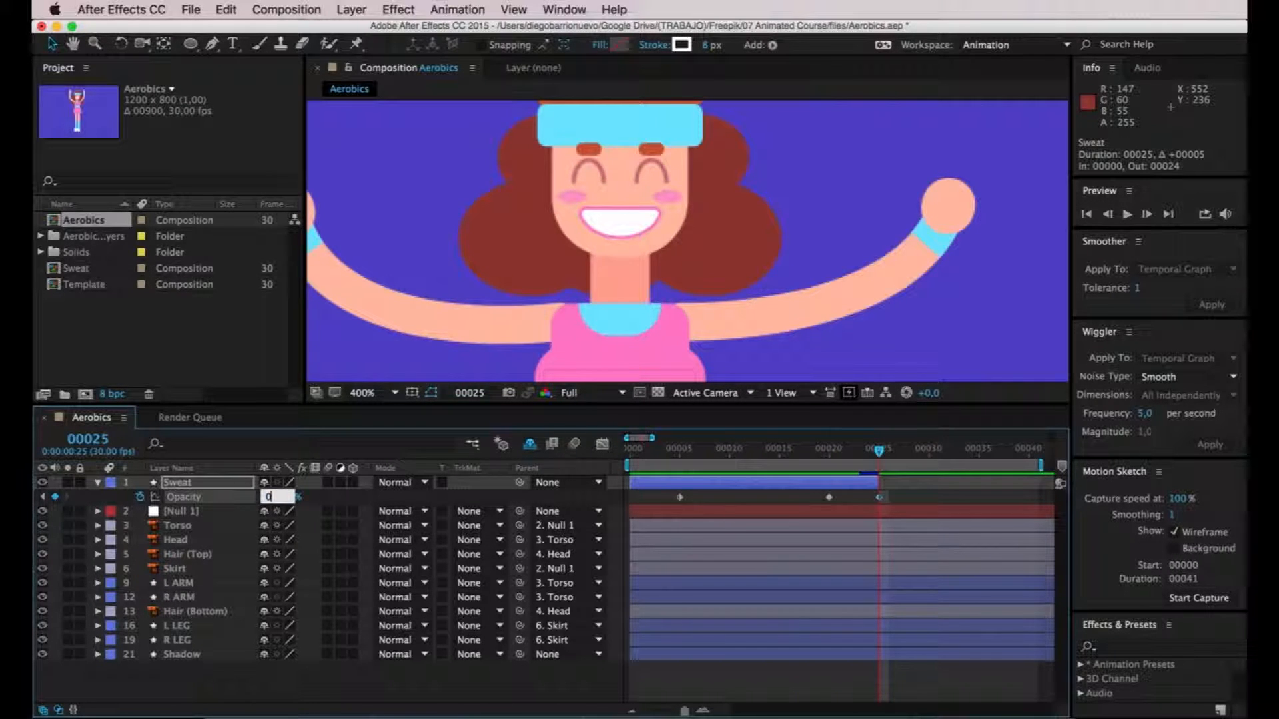
key("space")
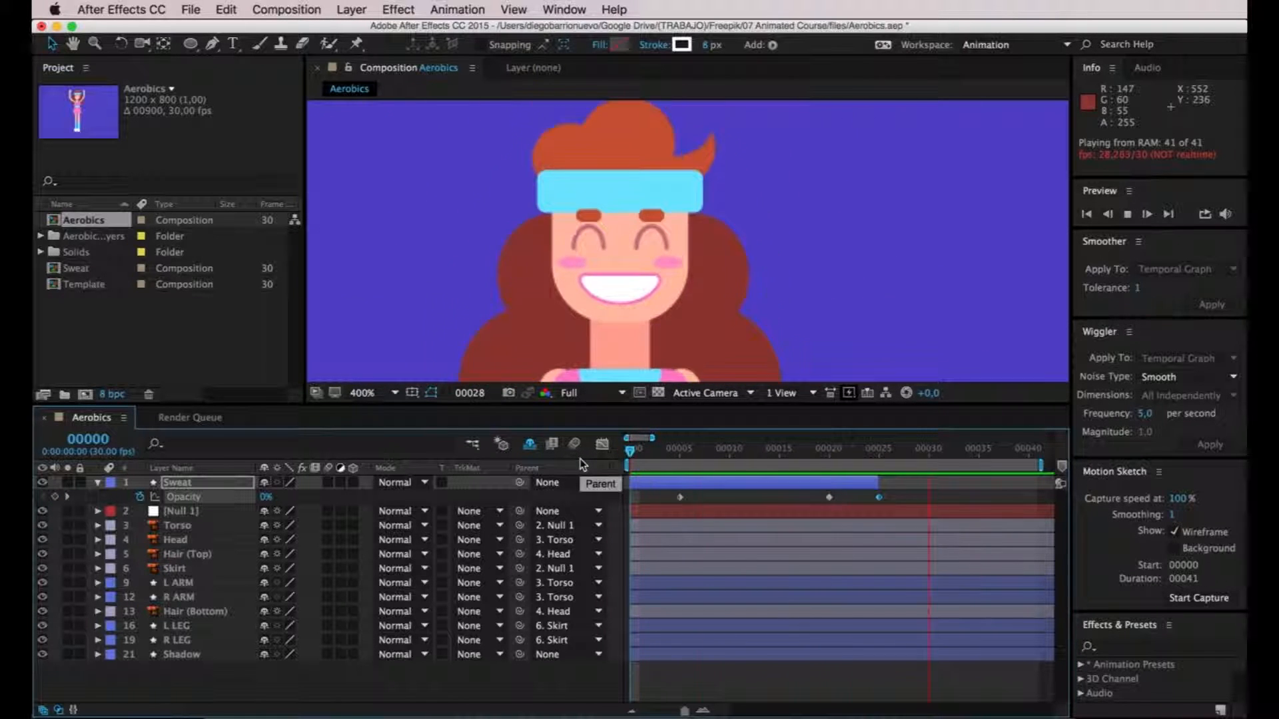
key("space")
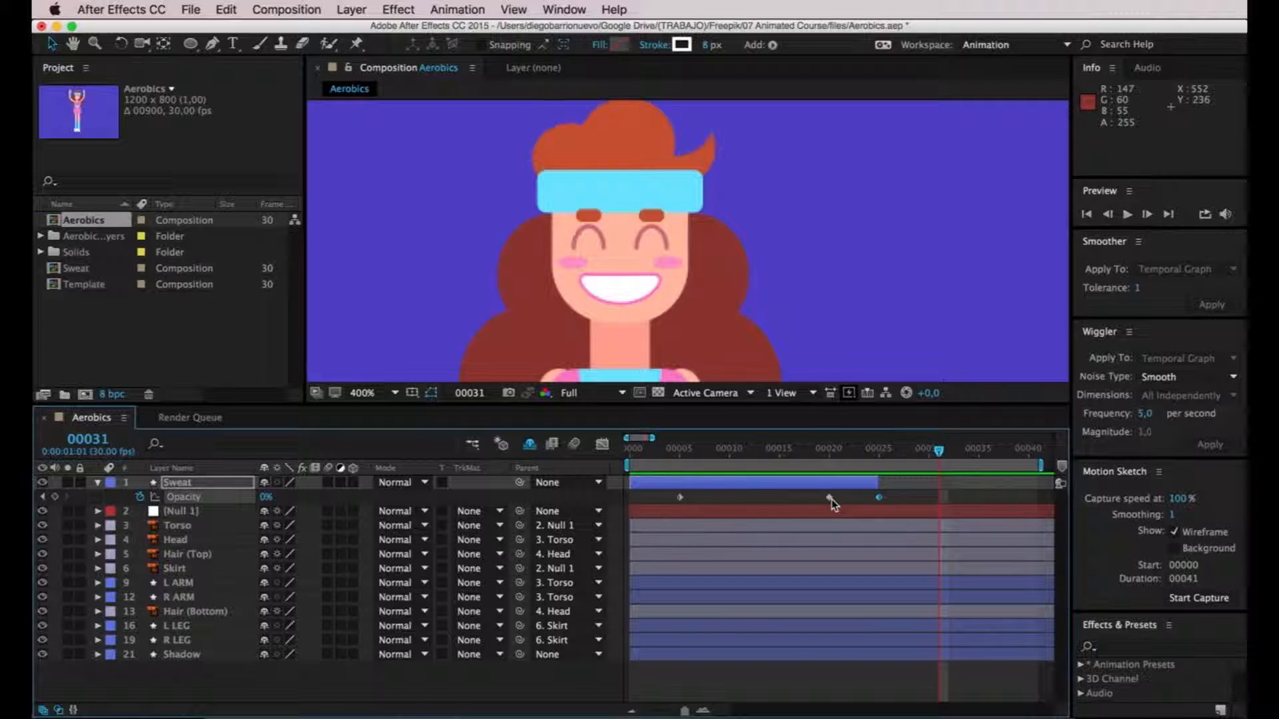
Move the 80% Opacity keyframe to frame 16 and the final 0% keyframe to frame 20, and preview.
left_click_drag(830, 499, 786, 503)
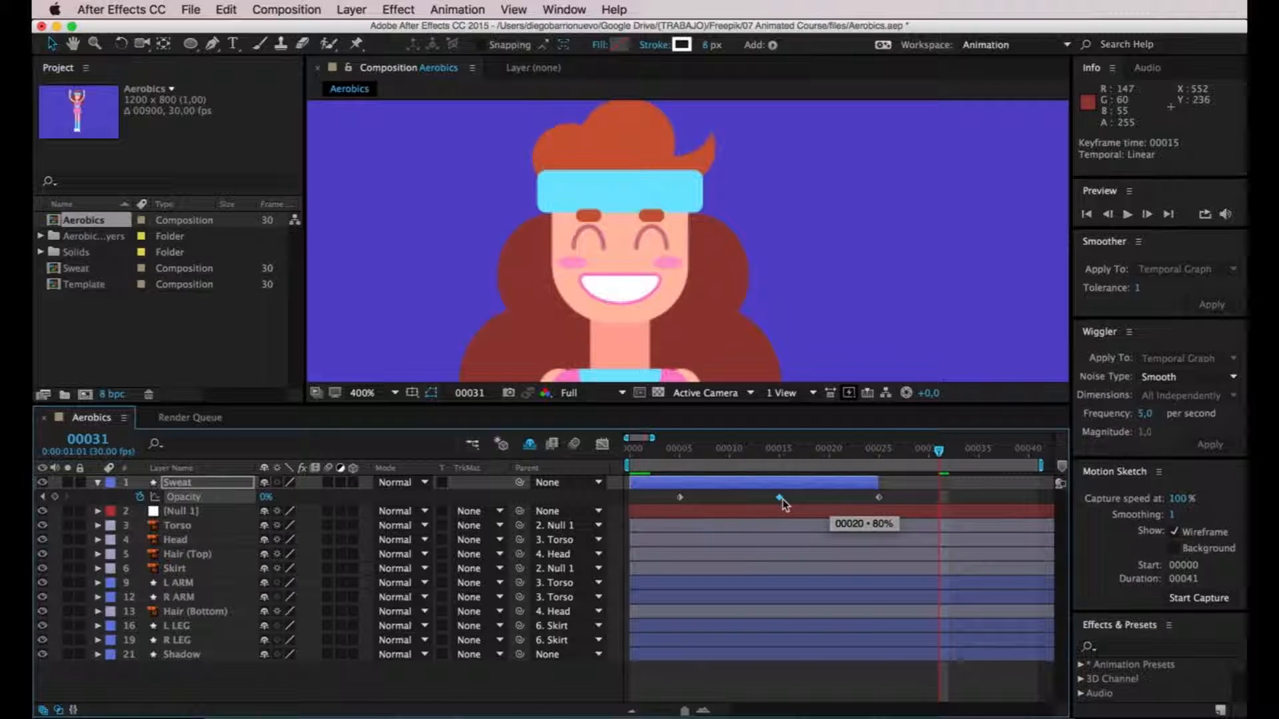
left_click_drag(879, 499, 823, 501)
key("space")
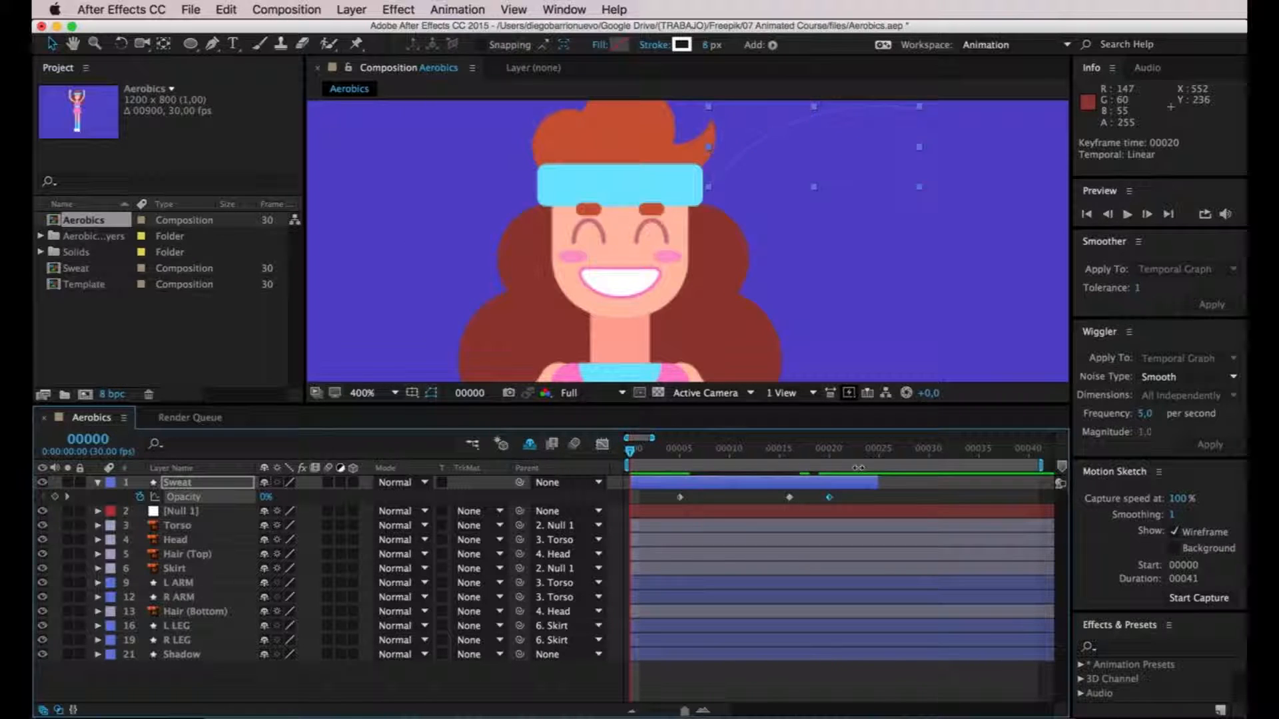
key("space")
key("space")
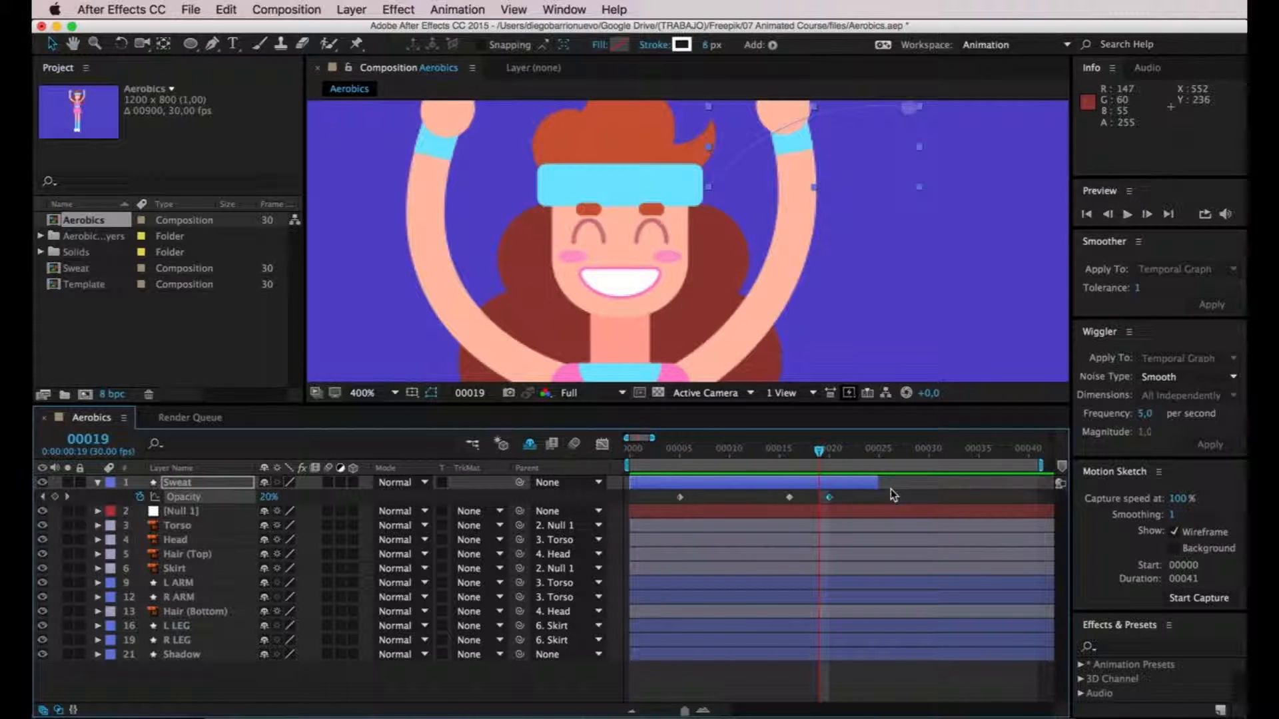
Trim the end of the Sweat layer back to frame 20 and preview the animation.
left_click_drag(878, 488, 829, 486)
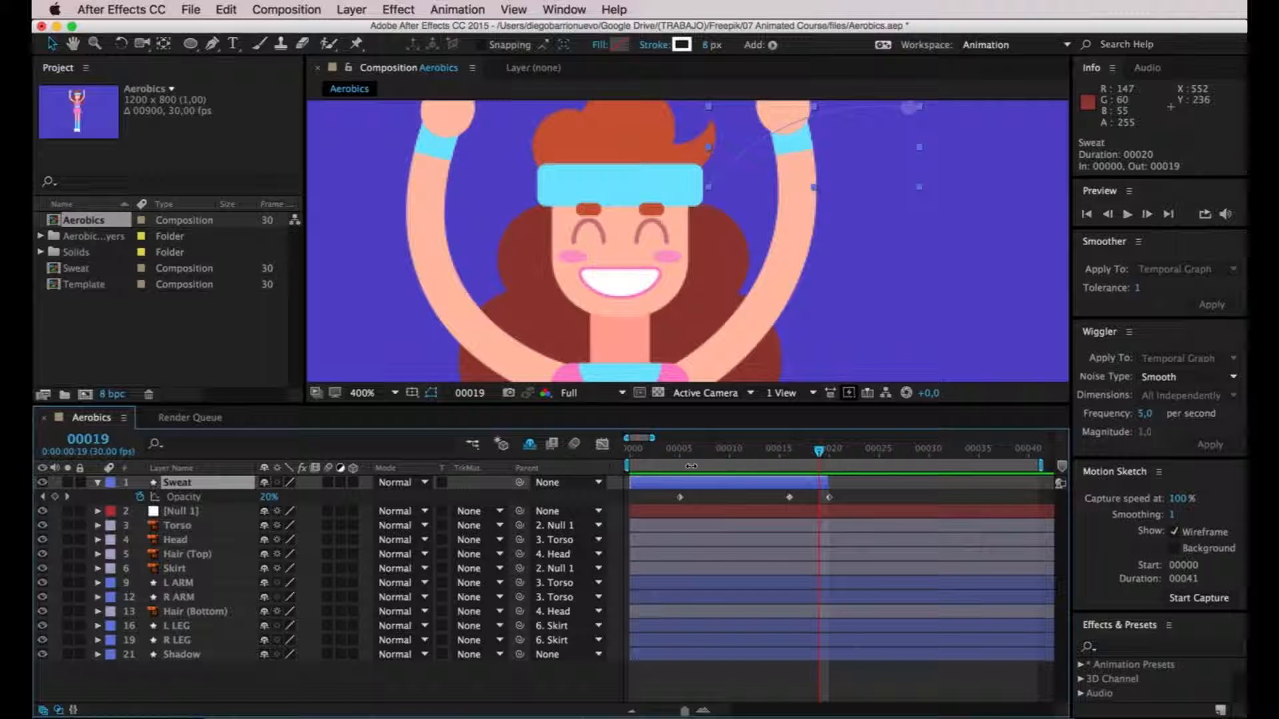
left_click(945, 266)
left_click_drag(858, 253, 857, 275)
key("space")
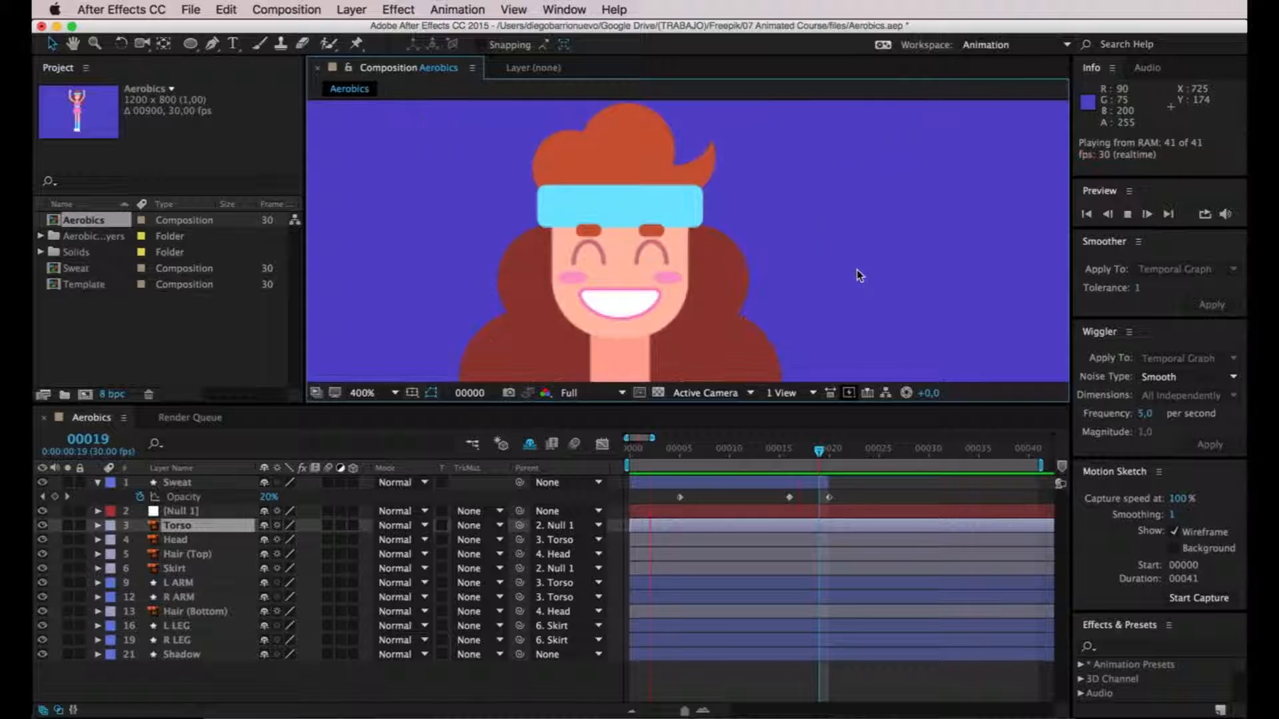
Duplicate the Sweat layer with the current time at frame 10.
left_click(715, 485)
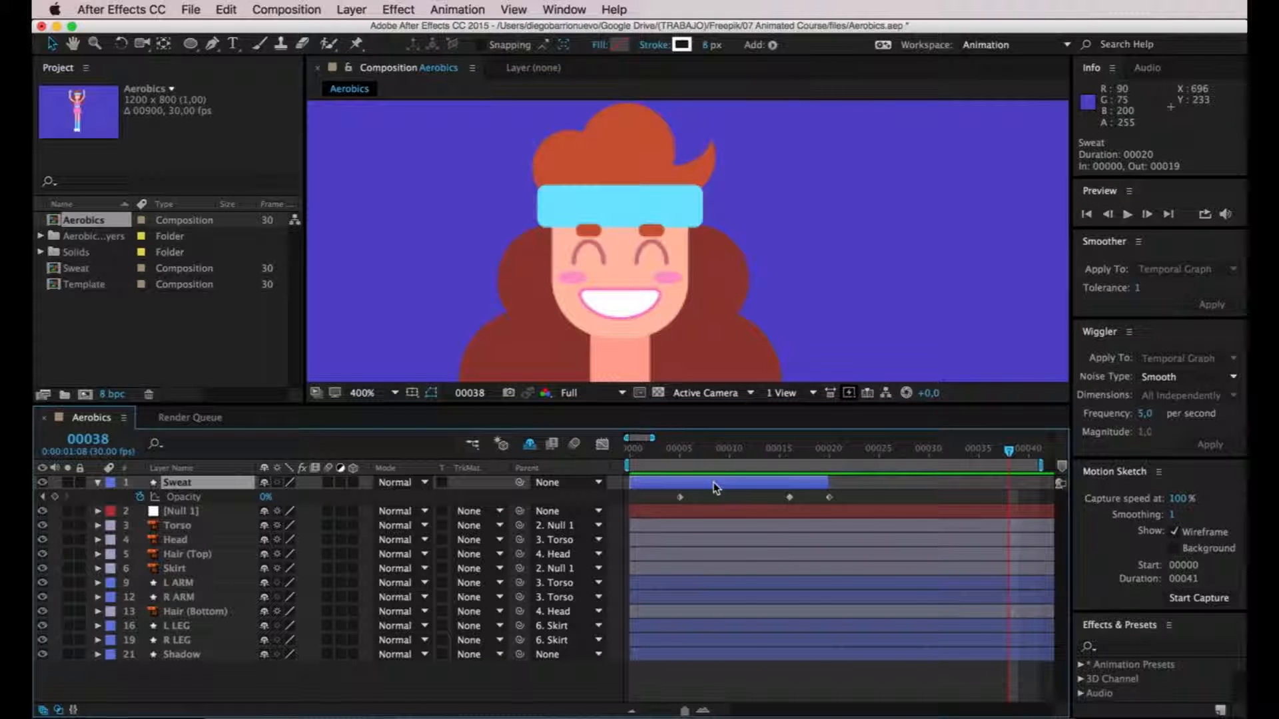
mouse_move(732, 453)
left_mouse_down()
mouse_move(953, 463)
mouse_move(729, 469)
left_mouse_up()
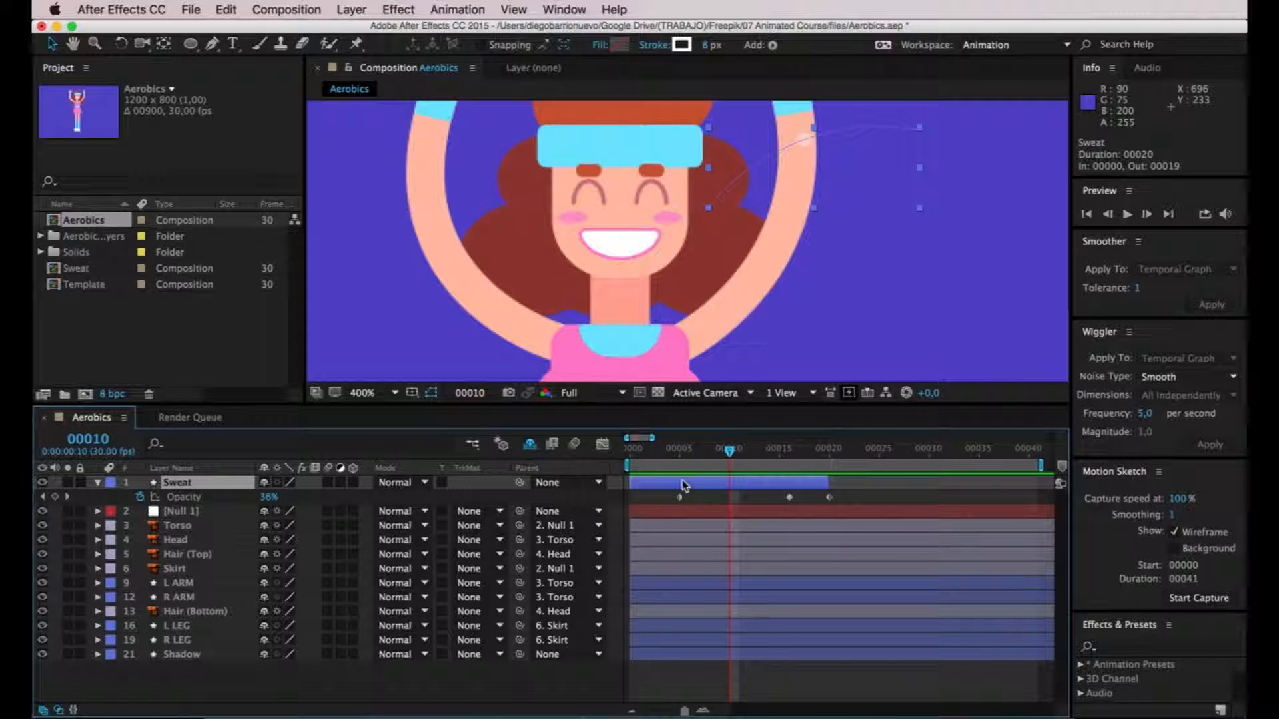
key("super+d")
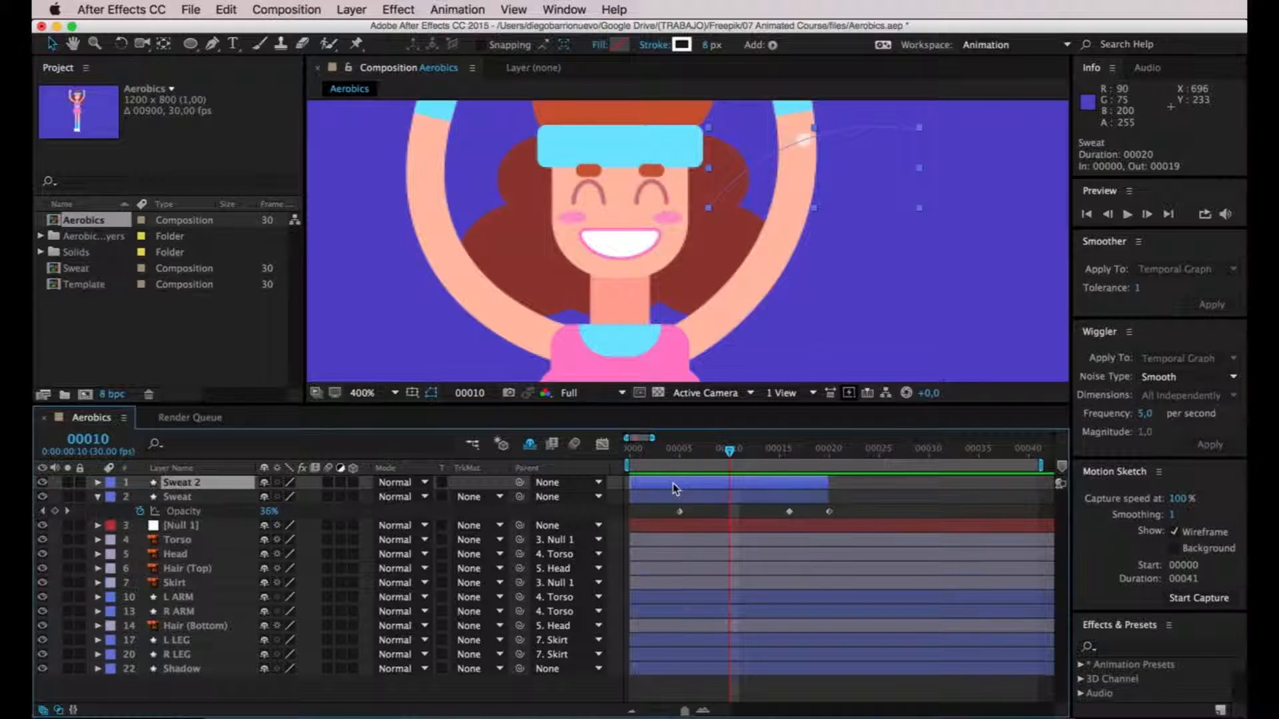
Reveal the keyframes of the Sweat 2 layer and shift the layer in time so it starts at frame 15.
key("u")
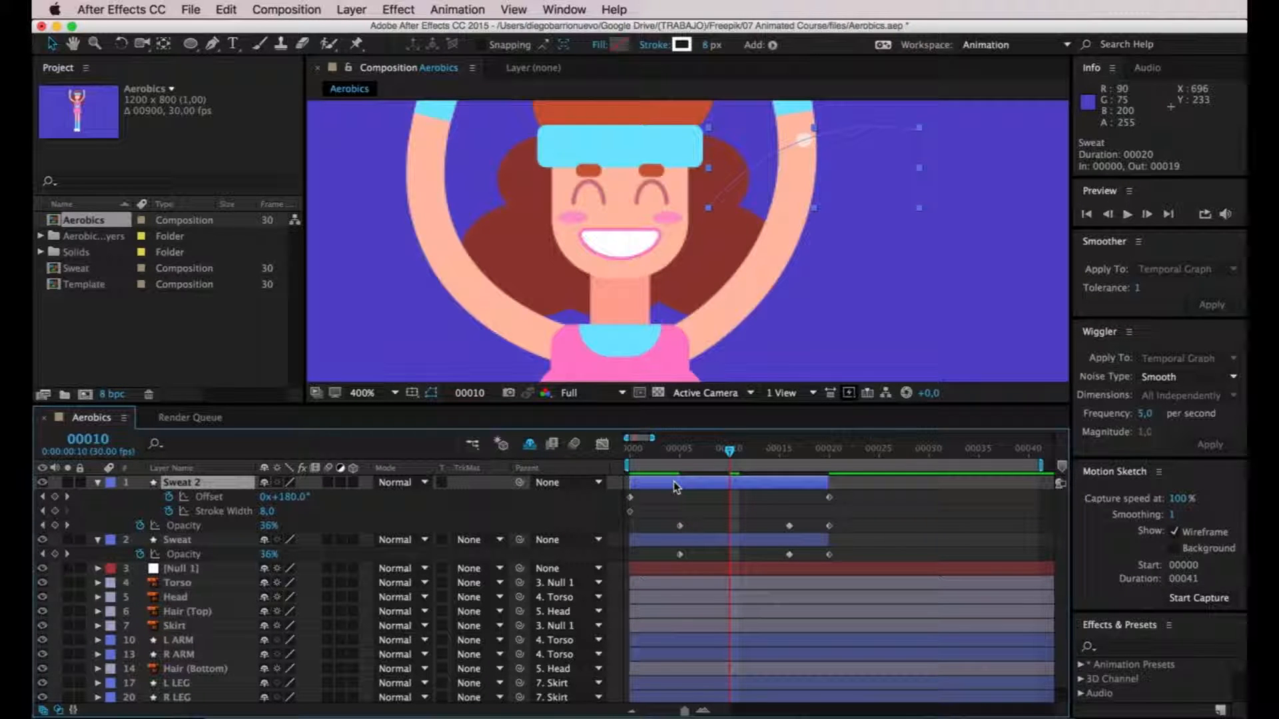
left_click_drag(664, 487, 819, 497)
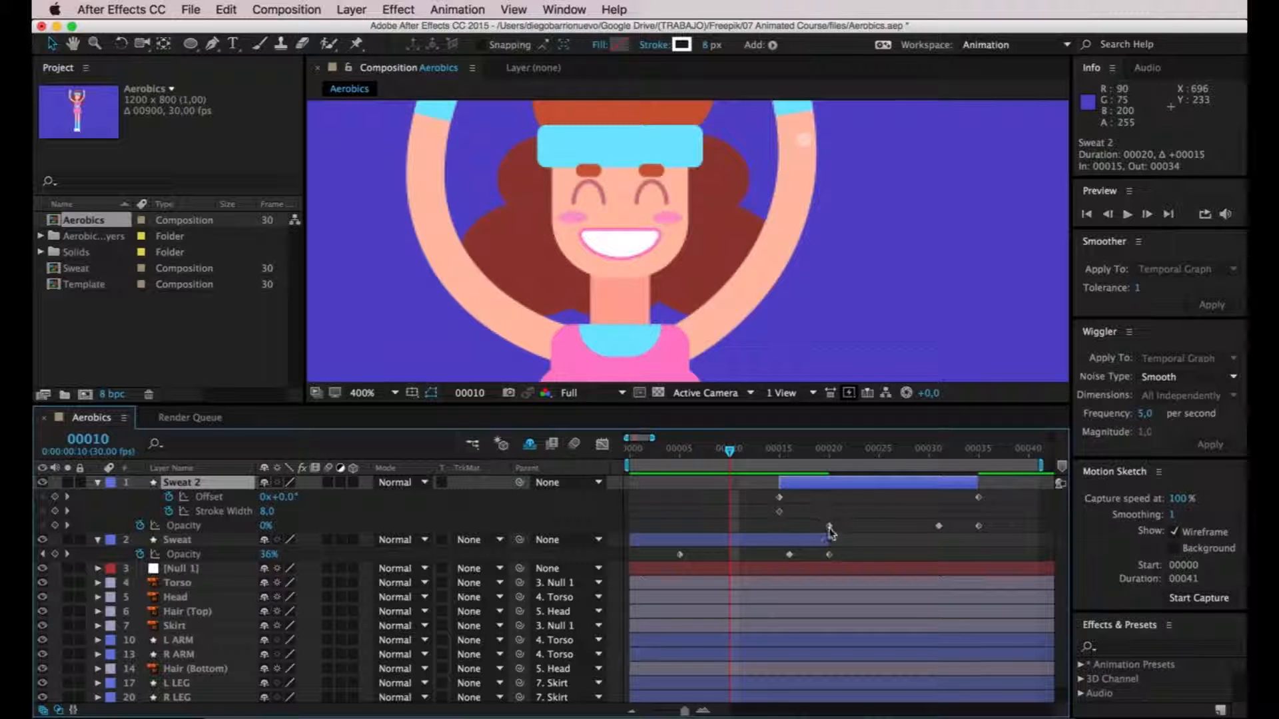
left_click(830, 453)
left_click_drag(830, 453, 618, 450)
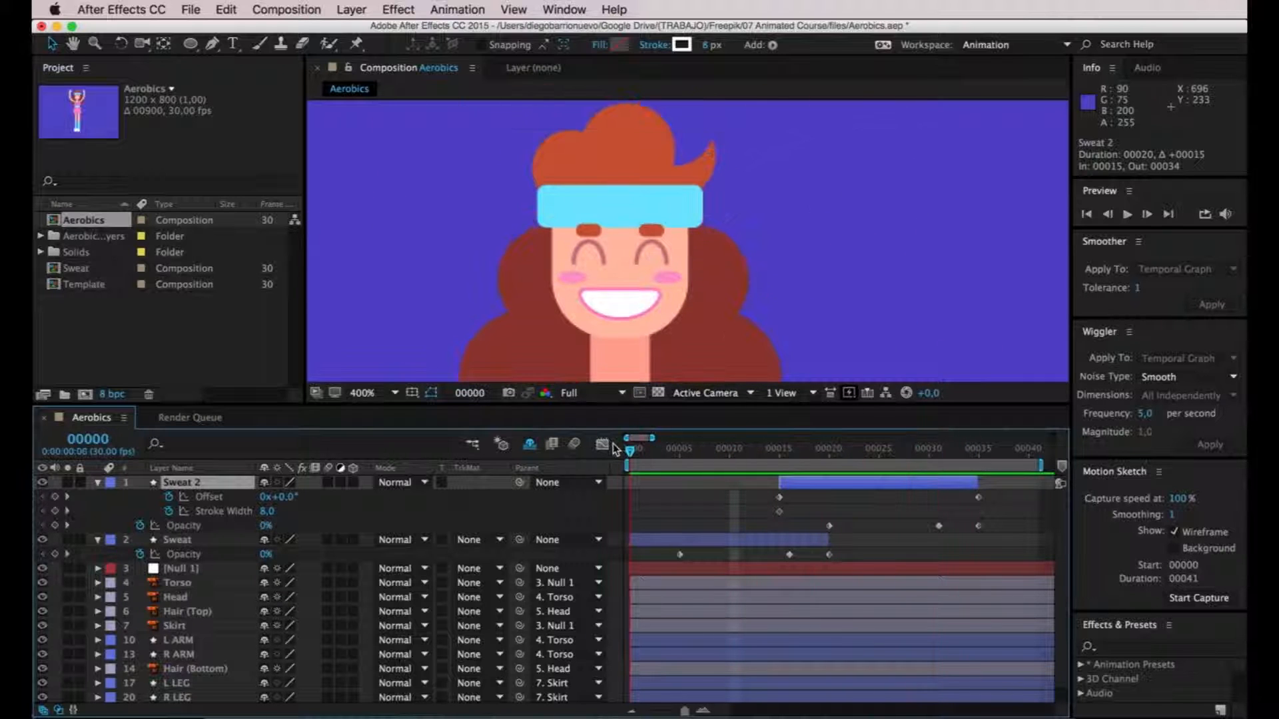
Collapse the properties of both Sweat layers, parent both layers to Null 1, and preview the animation.
left_click(98, 482)
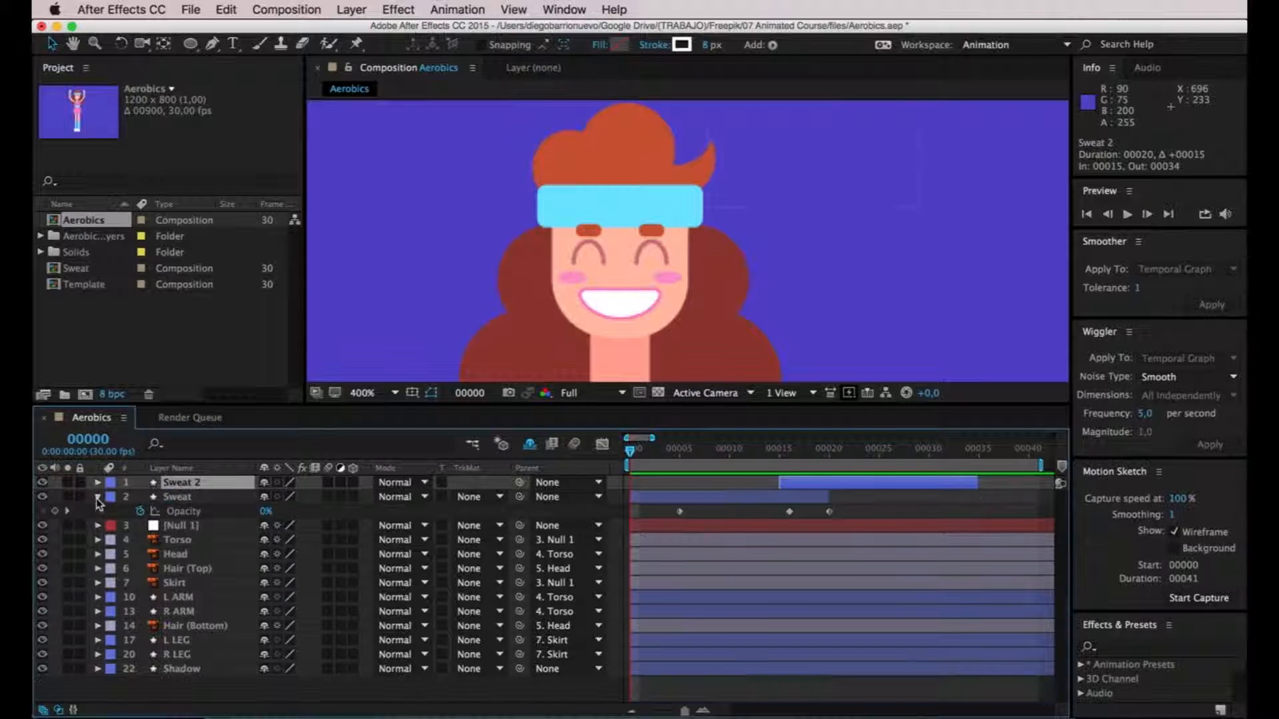
left_click(98, 497)
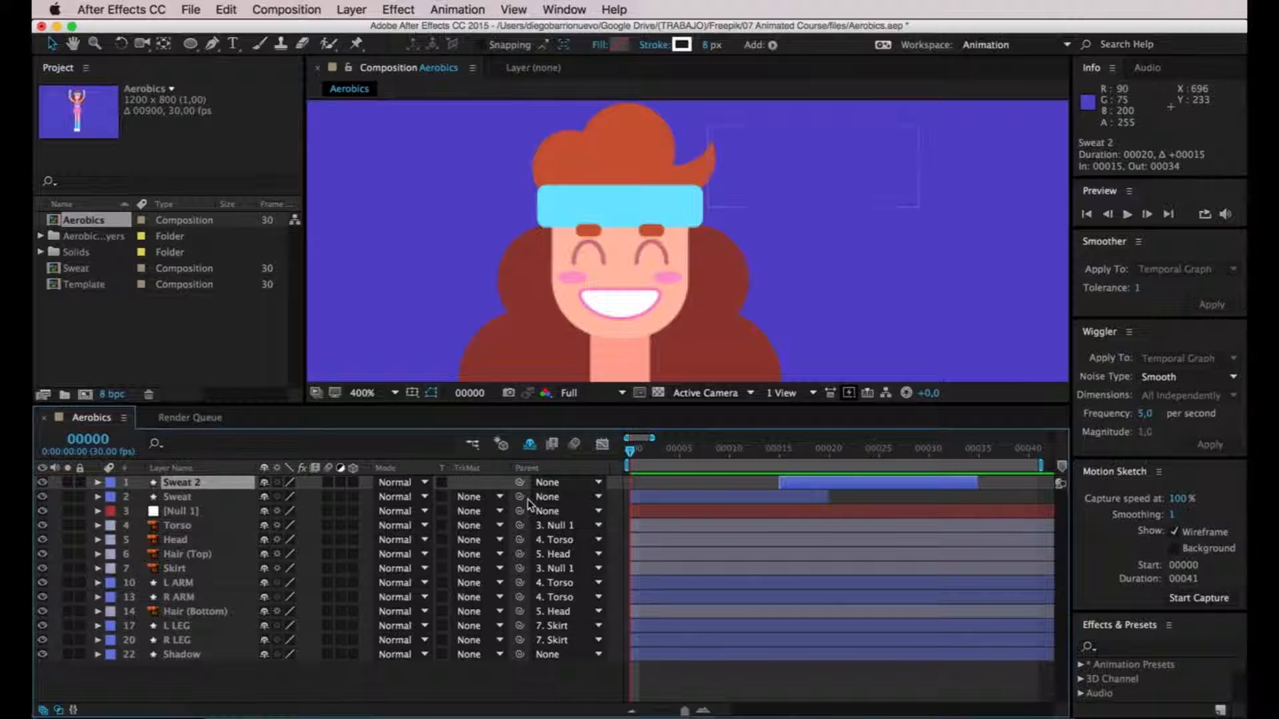
left_click_drag(520, 483, 194, 514)
key("space")
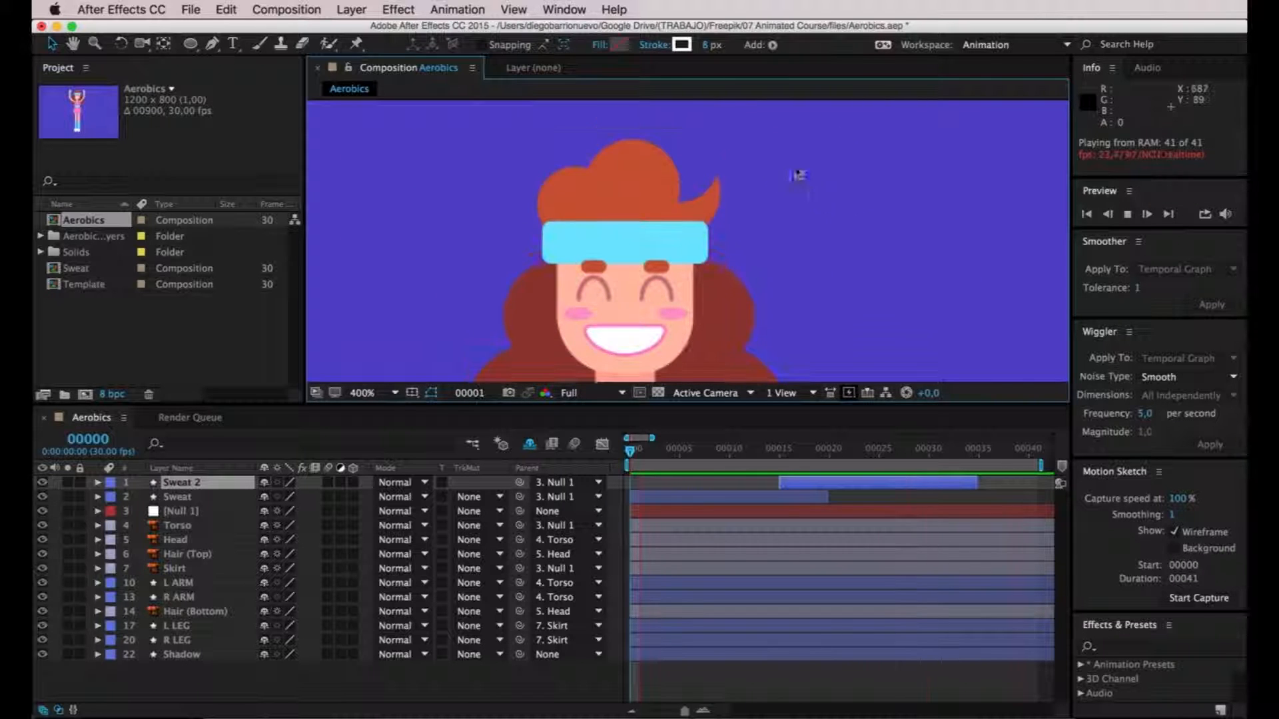
Move the Sweat layer's final Offset and Opacity keyframes to frame 12 and its 80% Opacity keyframe to frame 8, and preview.
left_click_drag(793, 451, 722, 451)
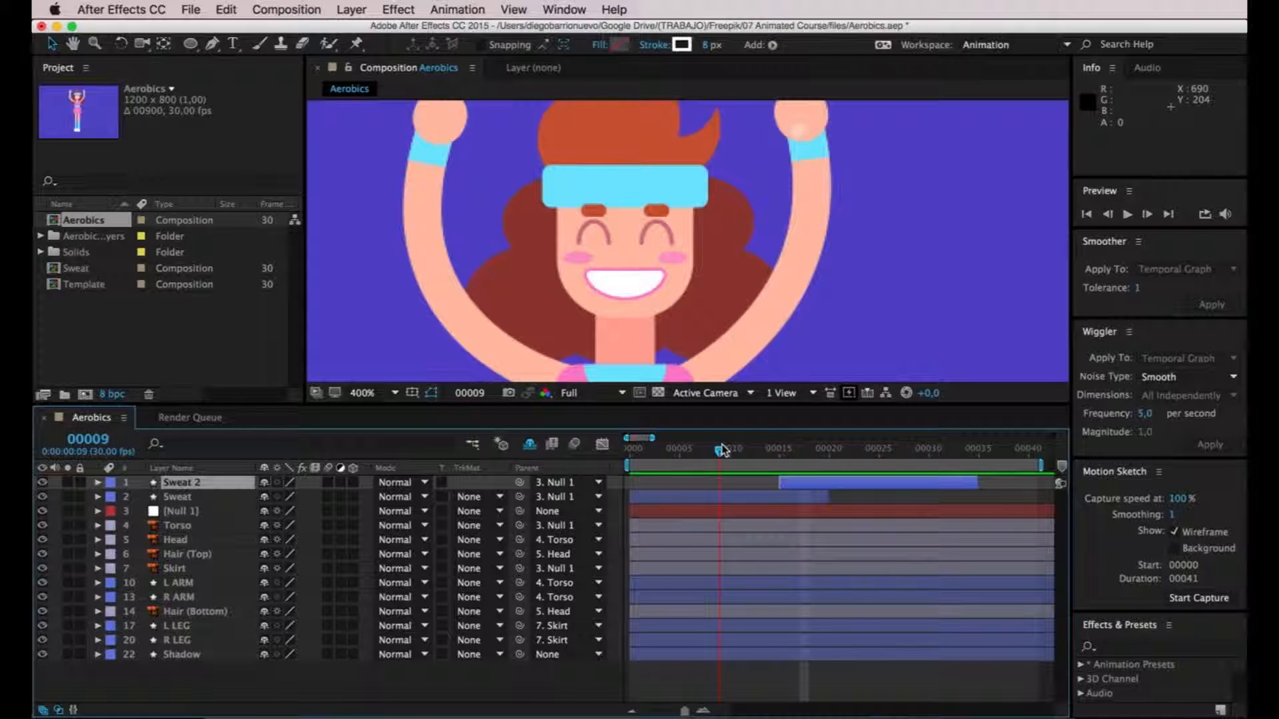
left_click(749, 505)
key("u")
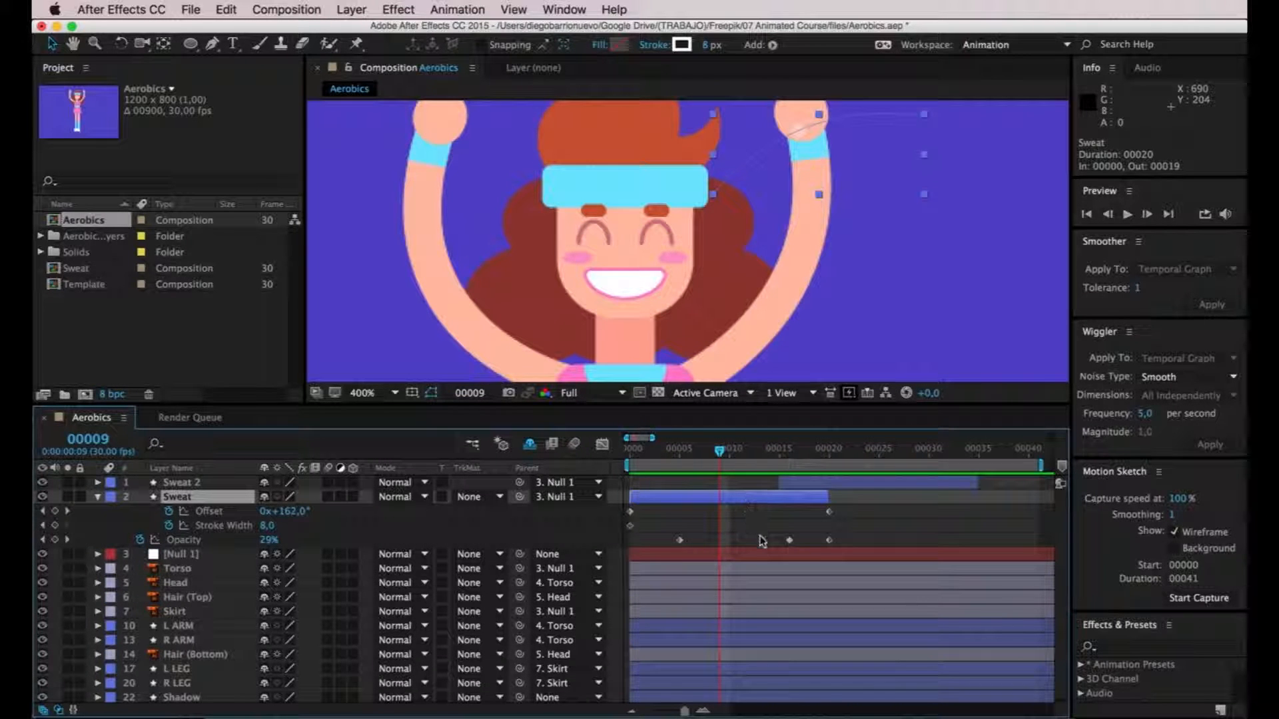
left_click(849, 517)
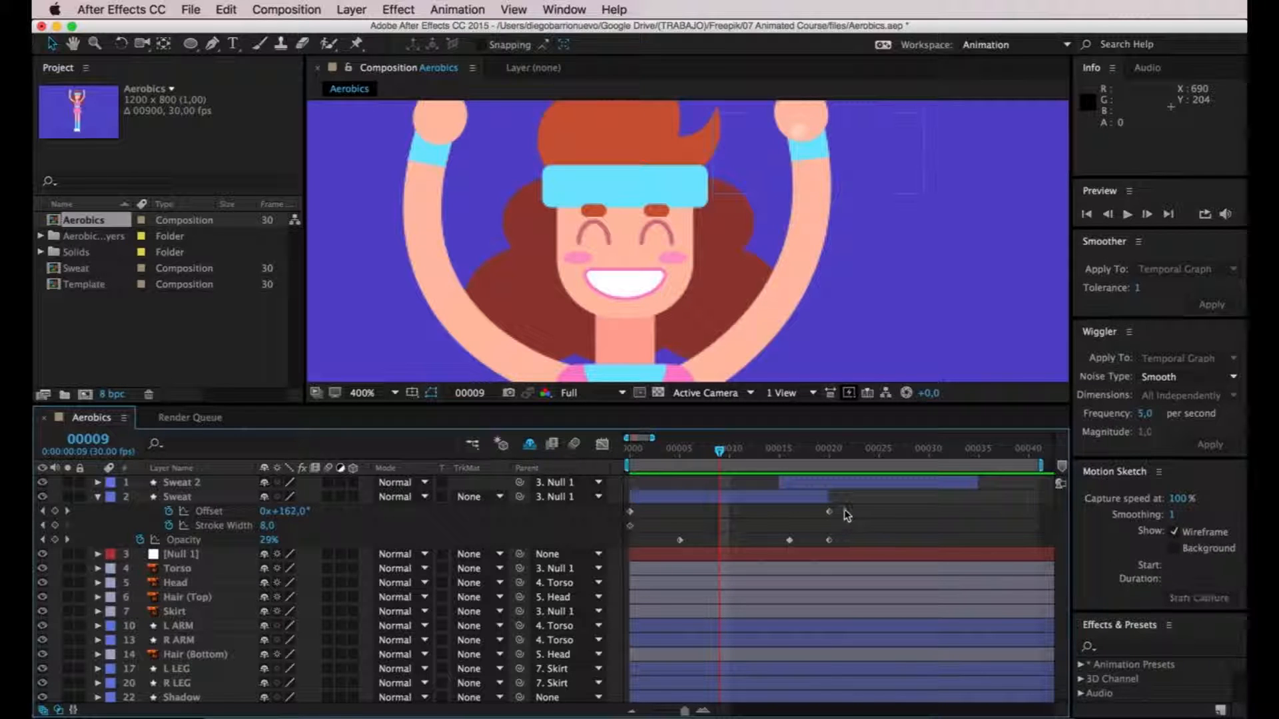
left_click_drag(824, 541, 834, 508)
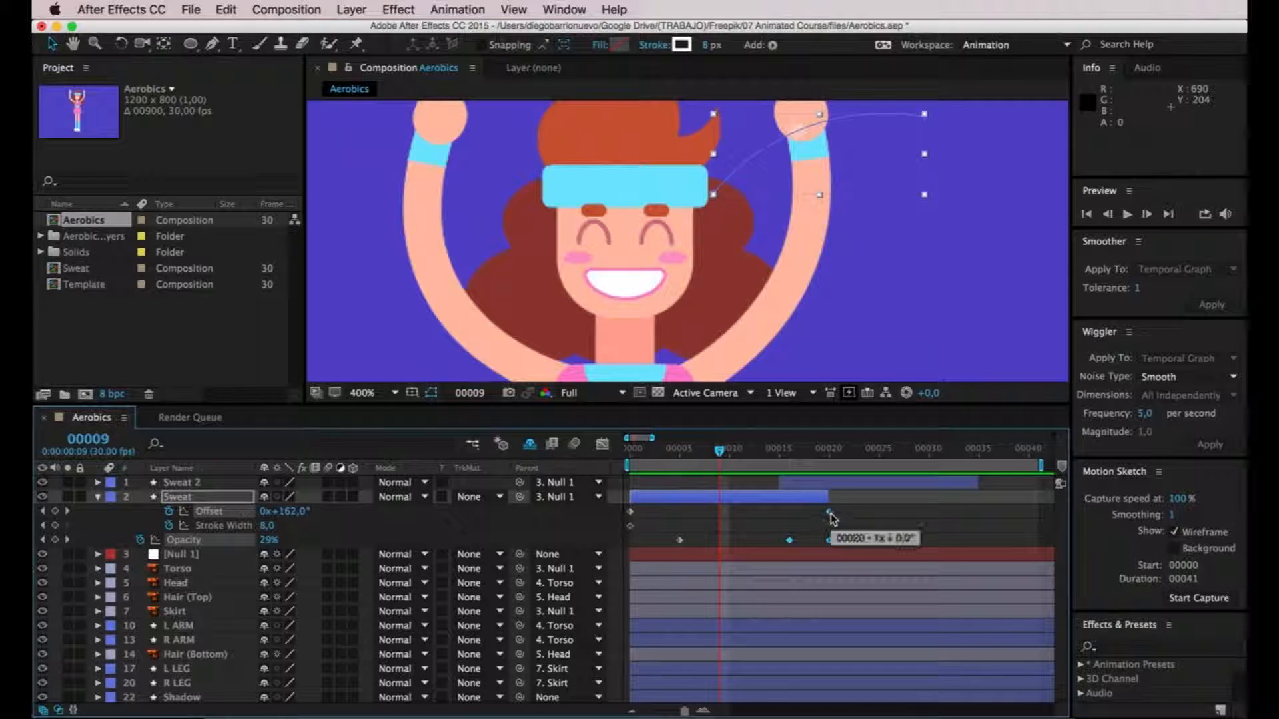
left_click(801, 546)
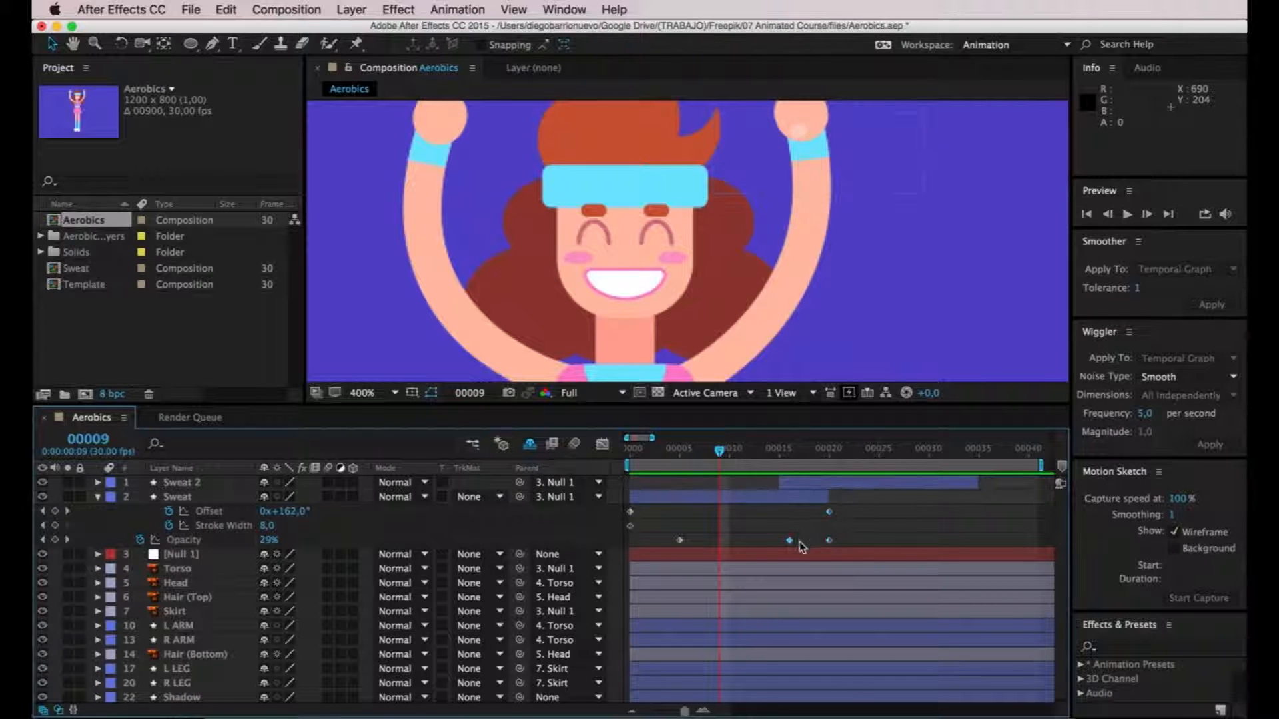
left_click_drag(847, 509, 823, 547)
left_click_drag(723, 455, 749, 464)
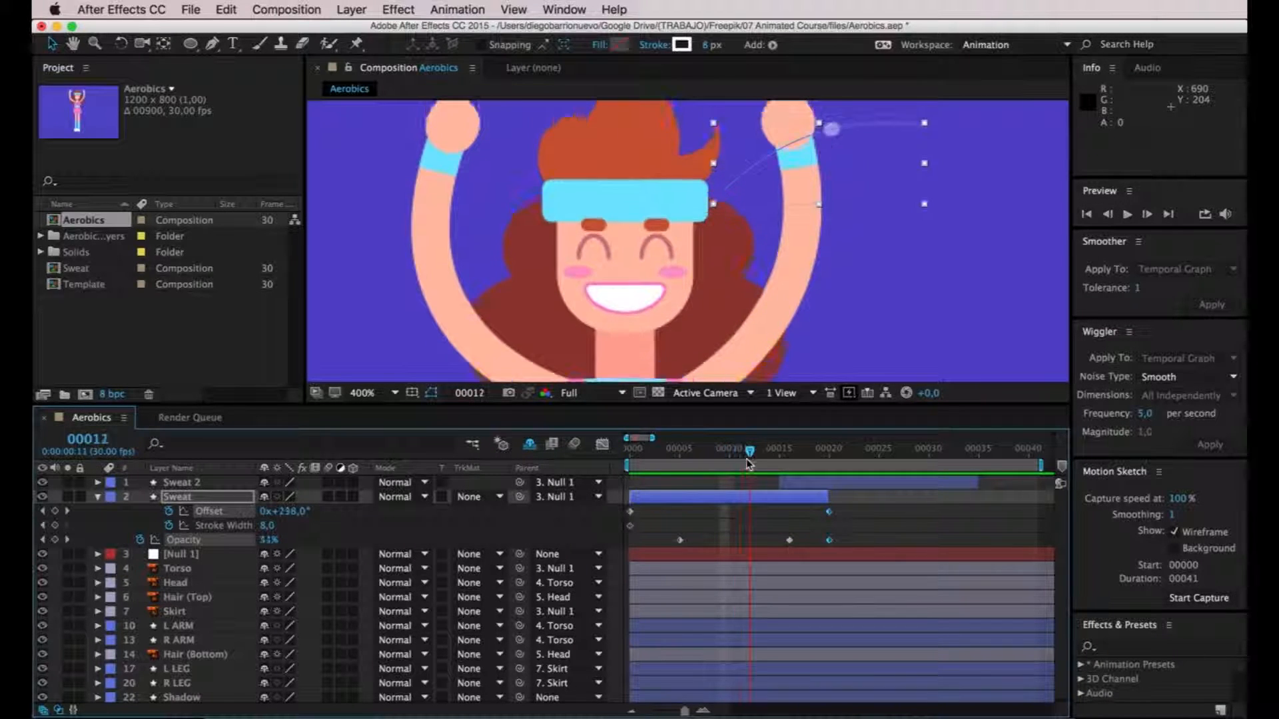
left_click_drag(852, 510, 746, 520)
key("space")
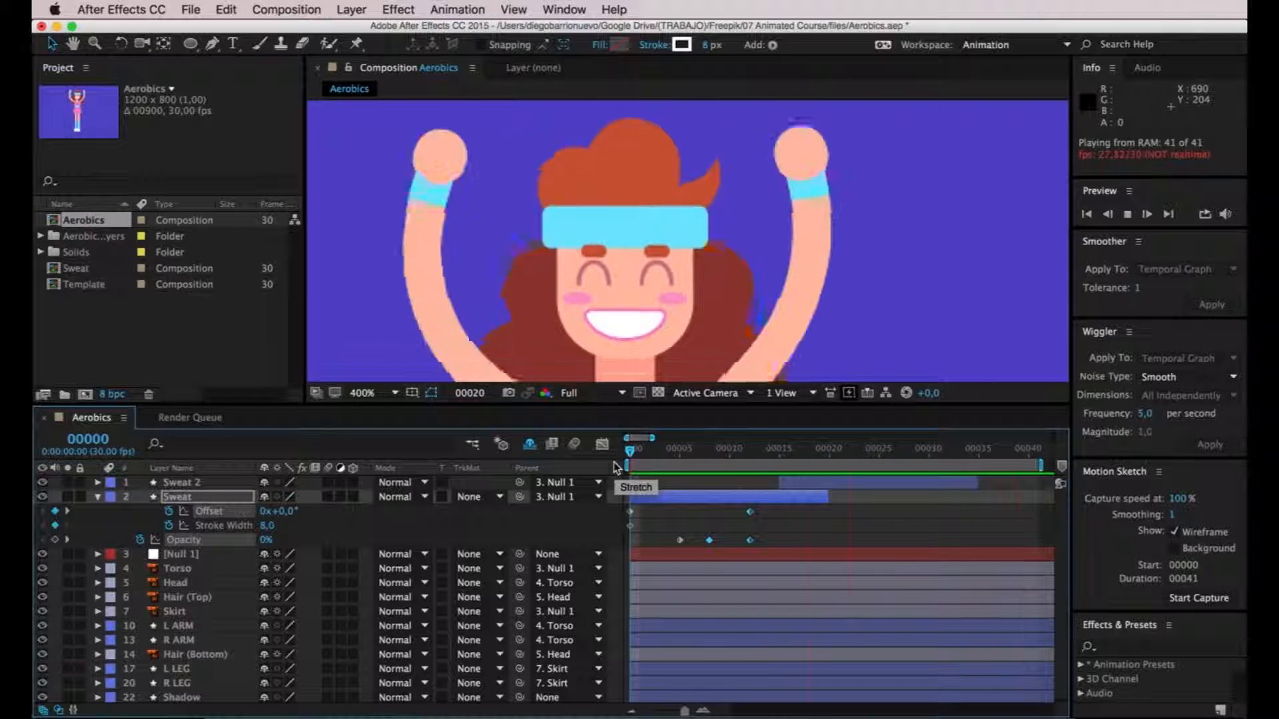
key("space")
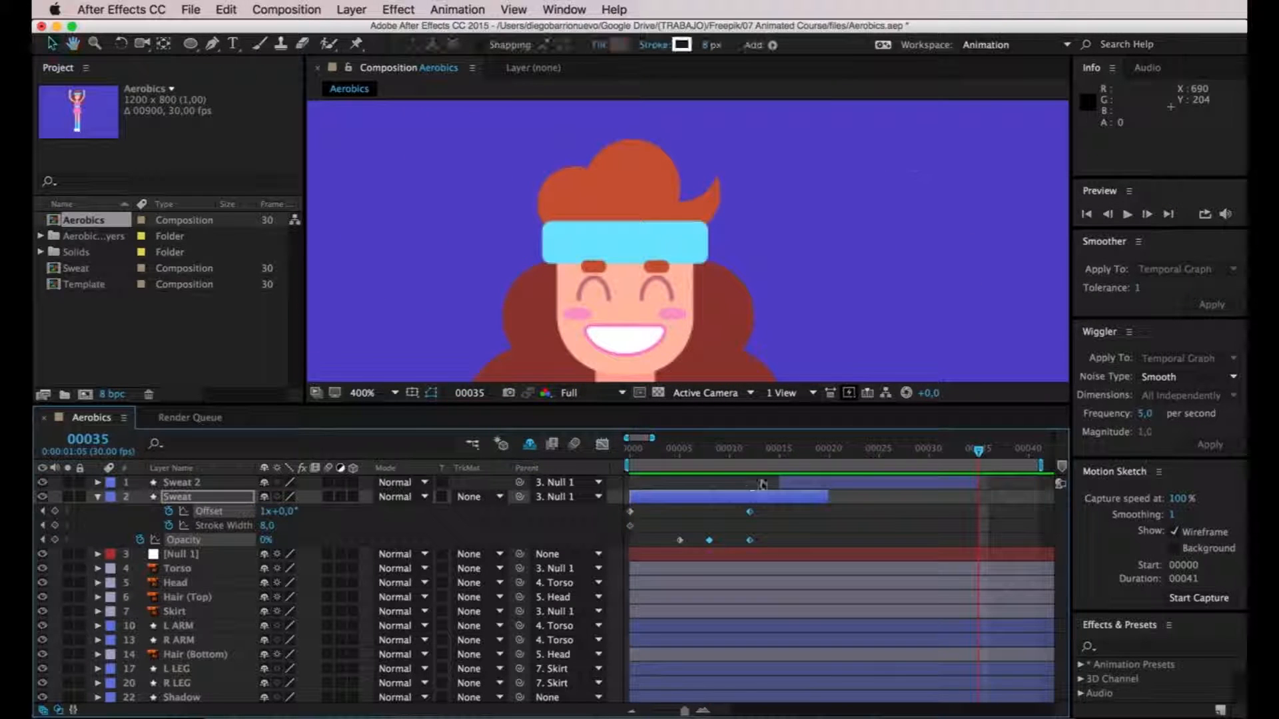
Replace the Sweat 2 layer with a fresh duplicate of Sweat that starts at frame 15, and preview.
left_click(824, 487)
key("Delete")
left_click(785, 486)
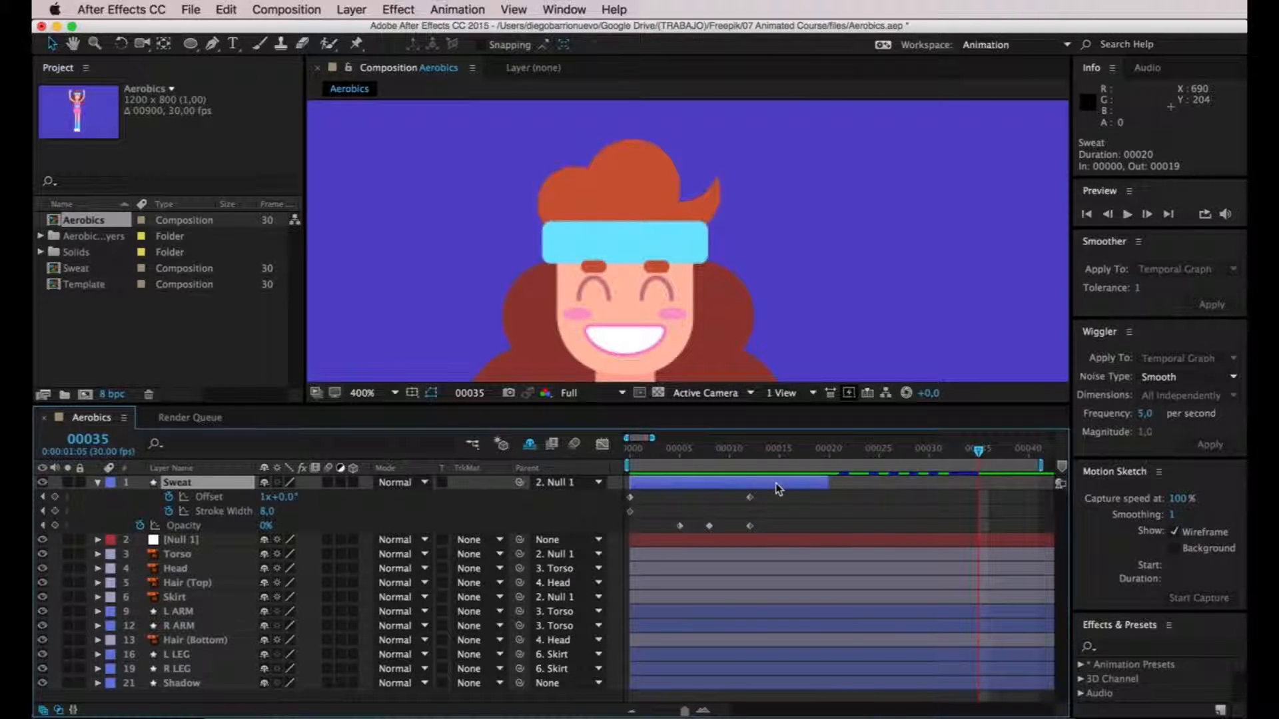
key("super+d")
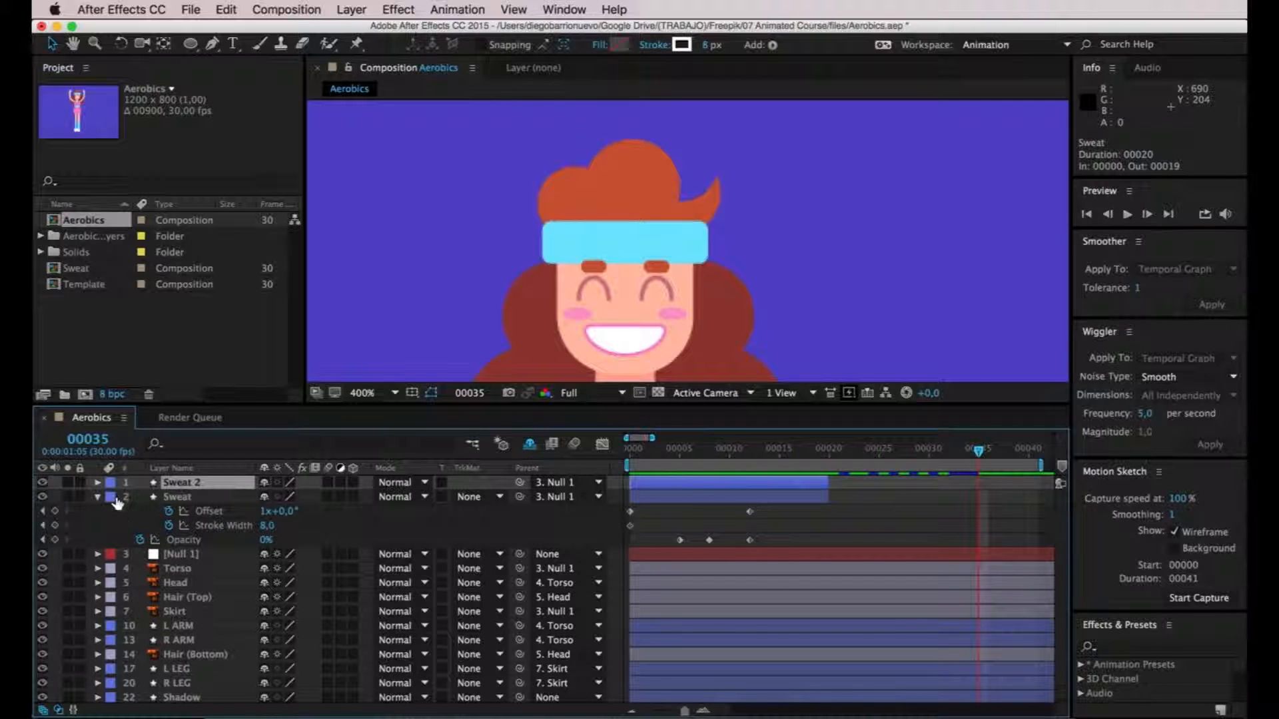
key("u")
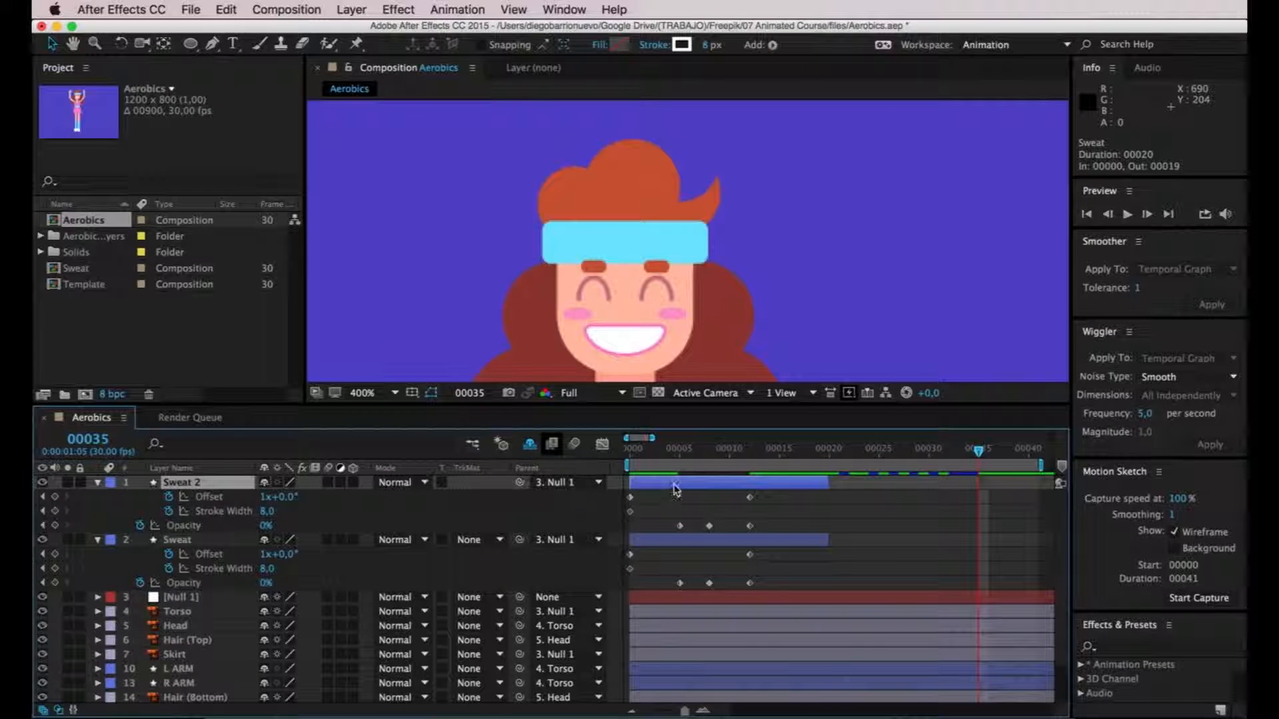
left_click_drag(686, 486, 841, 491)
key("space")
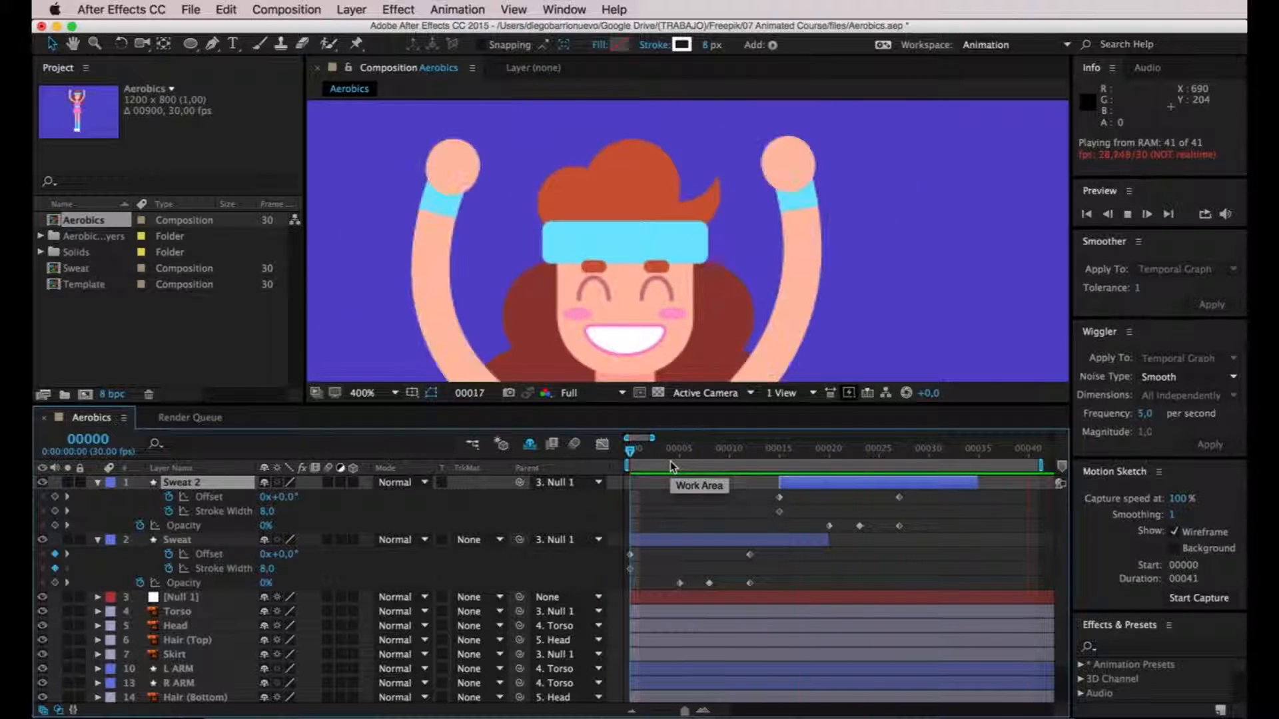
key("space")
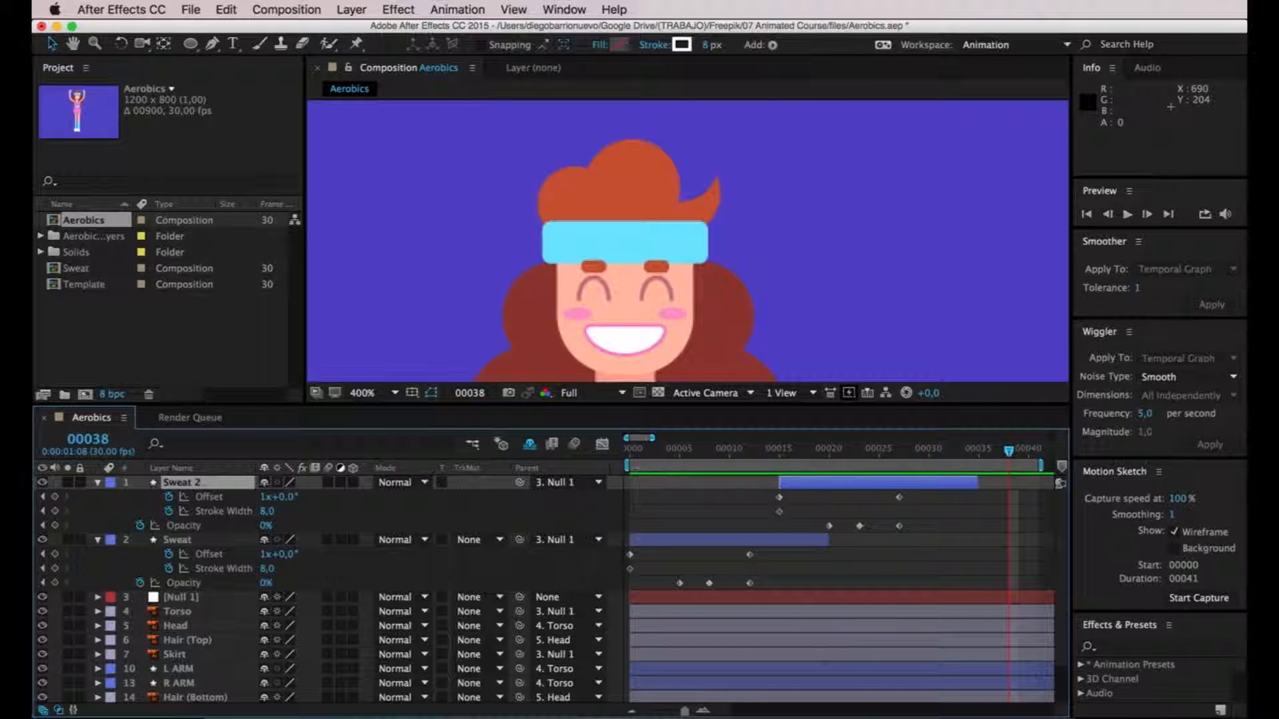
Move the first Opacity keyframe of Sweat to frame 0 and that of Sweat 2 to frame 15, and preview.
mouse_move(656, 463)
left_mouse_down()
mouse_move(692, 462)
mouse_move(680, 464)
left_mouse_up()
left_click_drag(679, 583, 630, 584)
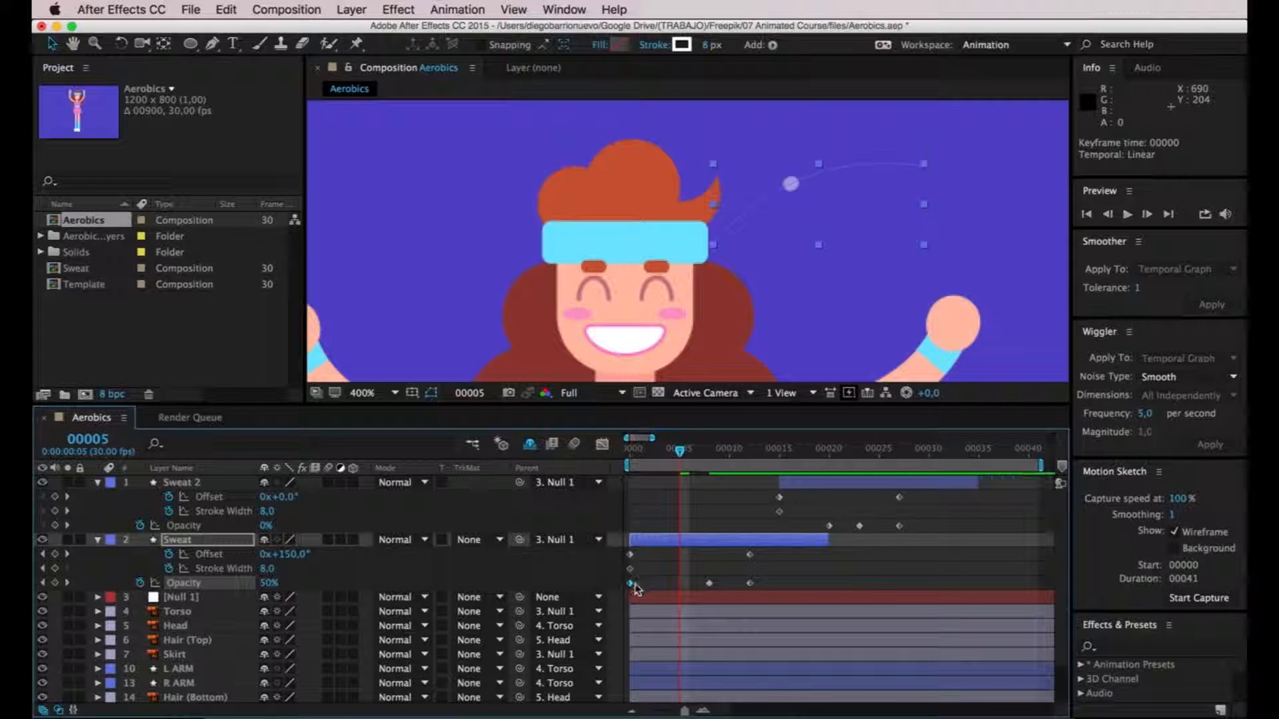
left_click_drag(831, 526, 780, 526)
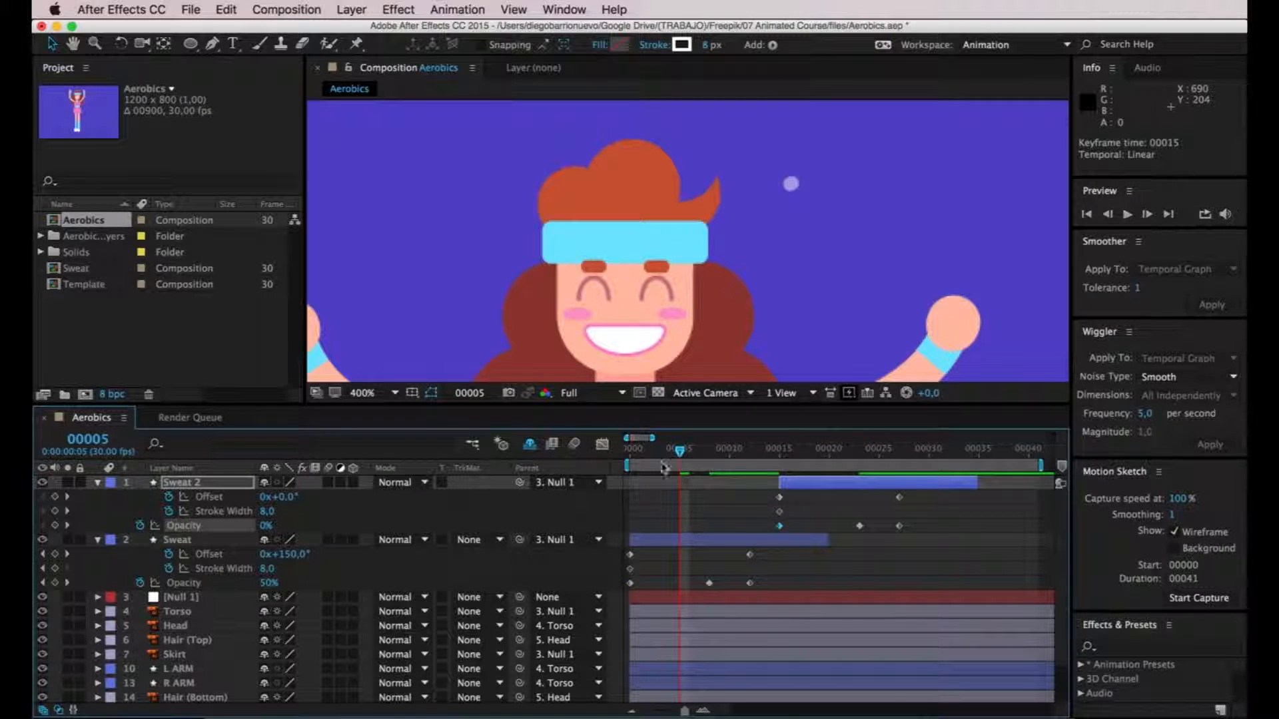
key("space")
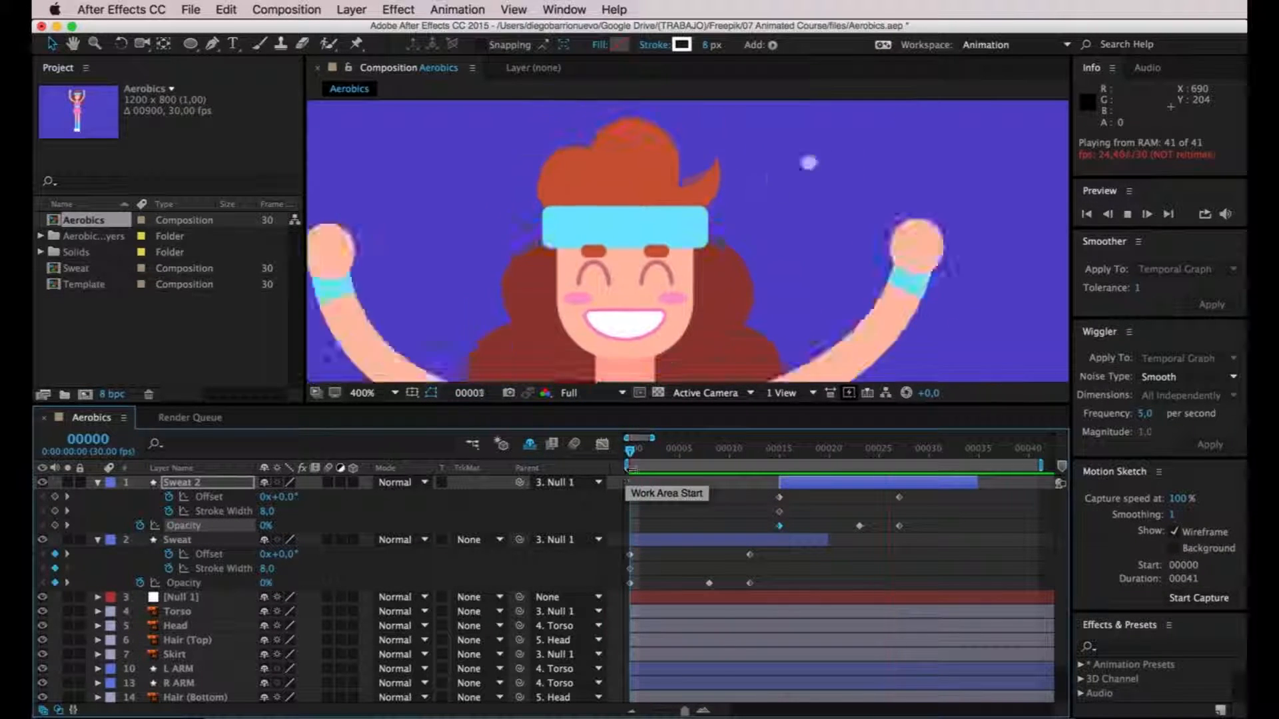
Move the first Opacity keyframe of Sweat to frame 3 and that of Sweat 2 to frame 18, and preview.
left_click_drag(630, 583, 664, 589)
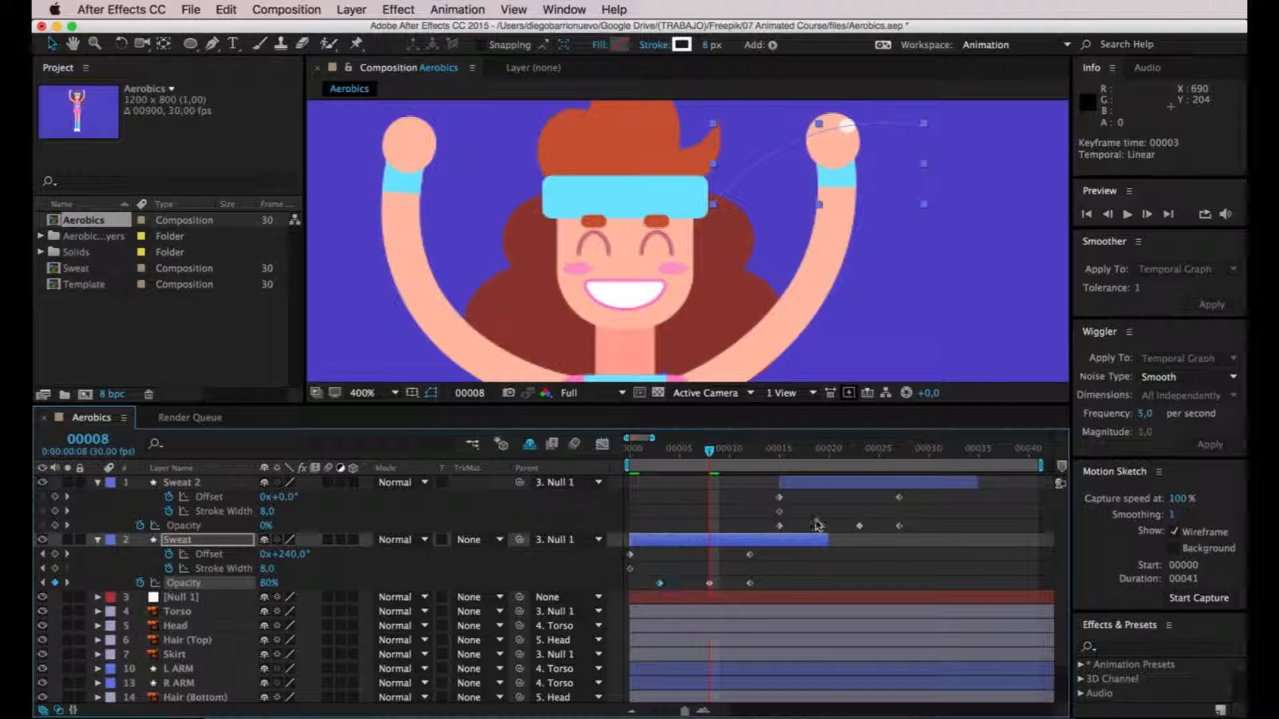
left_click_drag(780, 526, 810, 526)
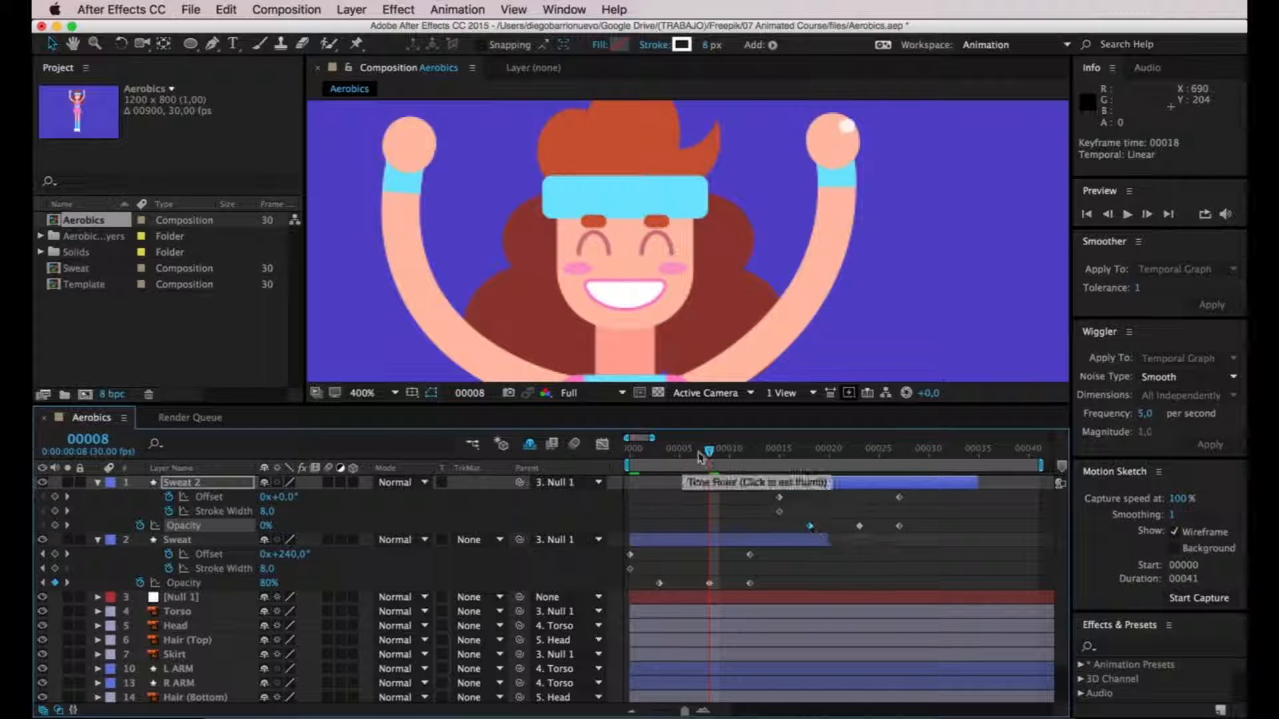
key("space")
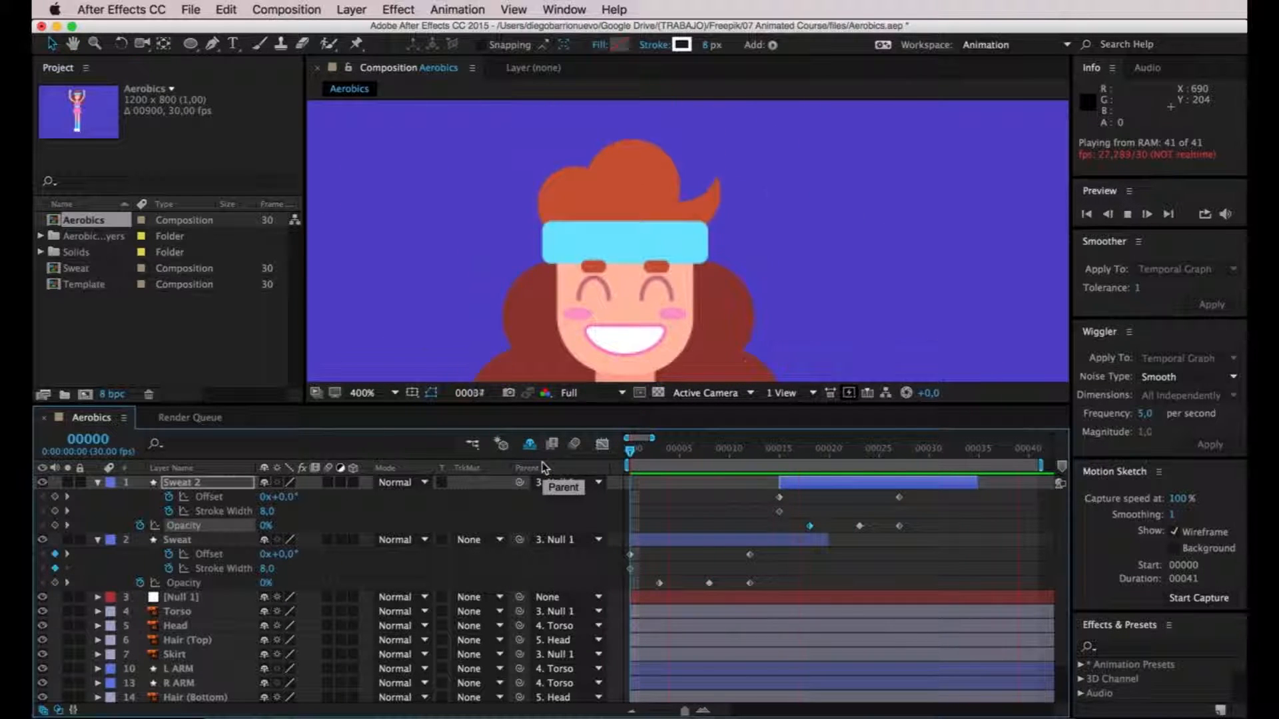
scroll(808, 220, "down", 2)
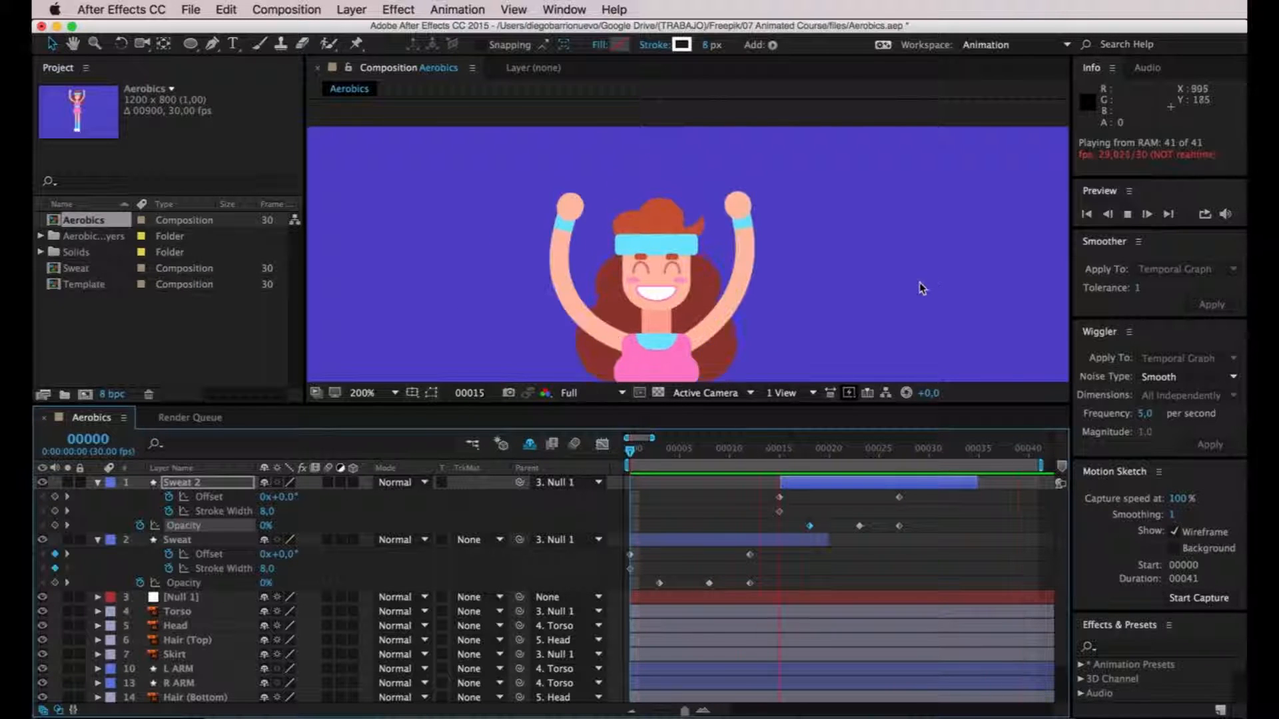
key("space")
Nudge both Sweat layers left so their paths start on the headband, and preview from frame 0.
left_click(695, 541)
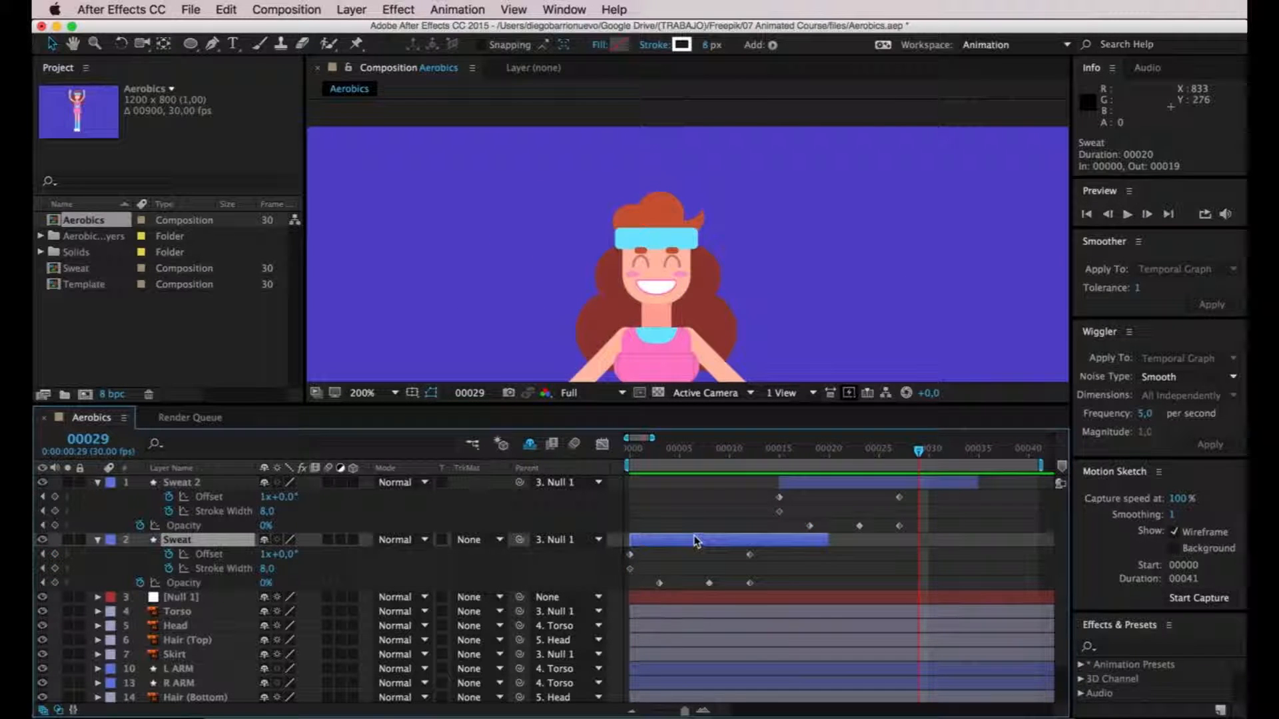
mouse_move(666, 453)
left_mouse_down()
mouse_move(636, 455)
mouse_move(674, 455)
left_mouse_up()
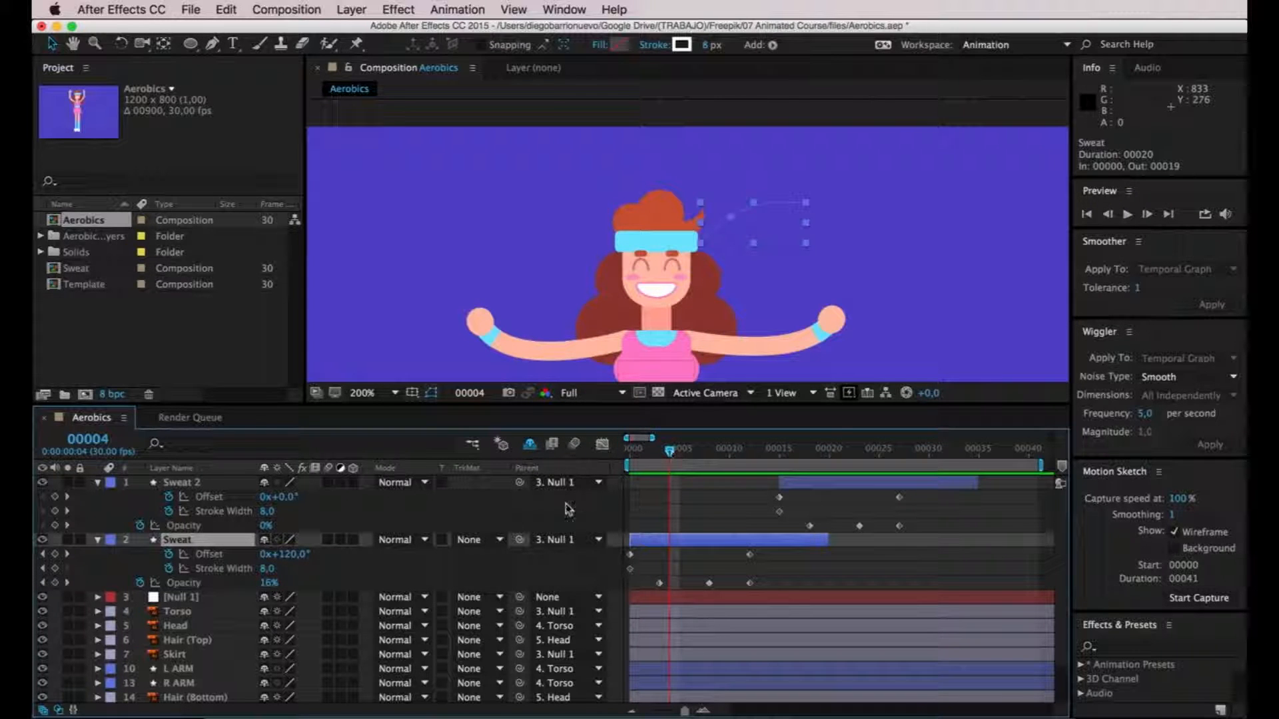
left_click(832, 486, "shift")
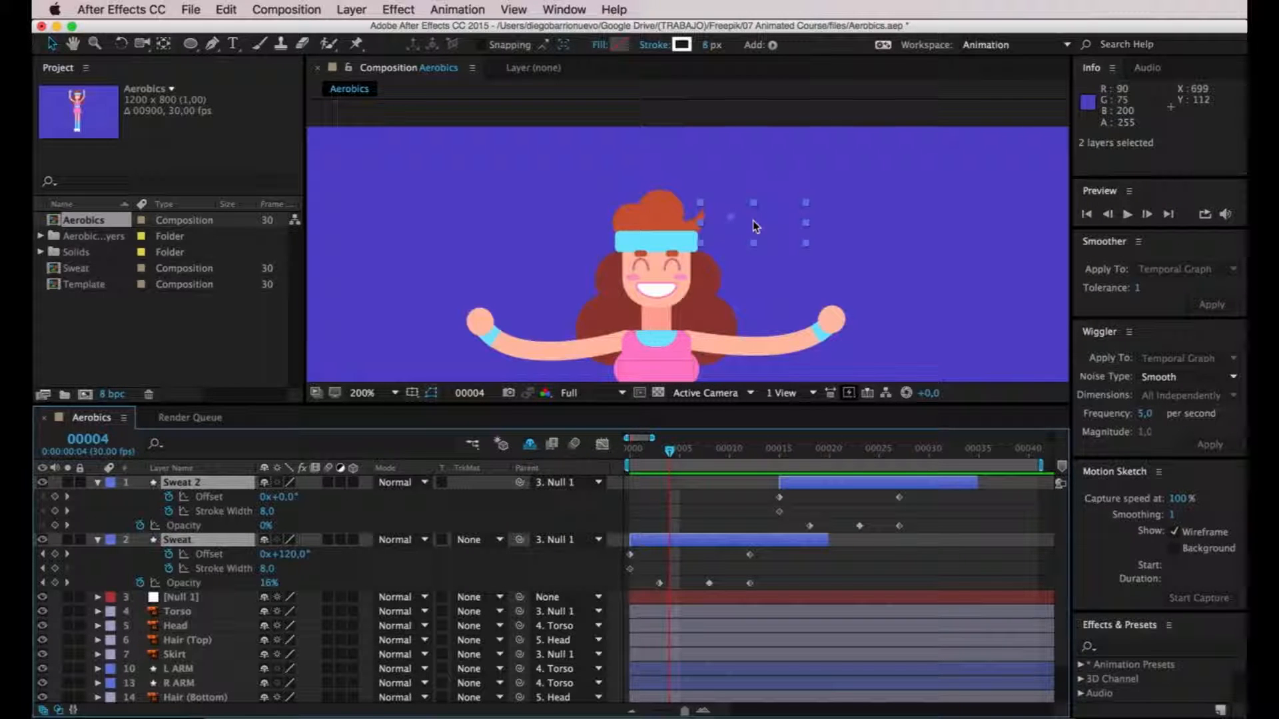
key("shift+Left")
key("shift+Left")
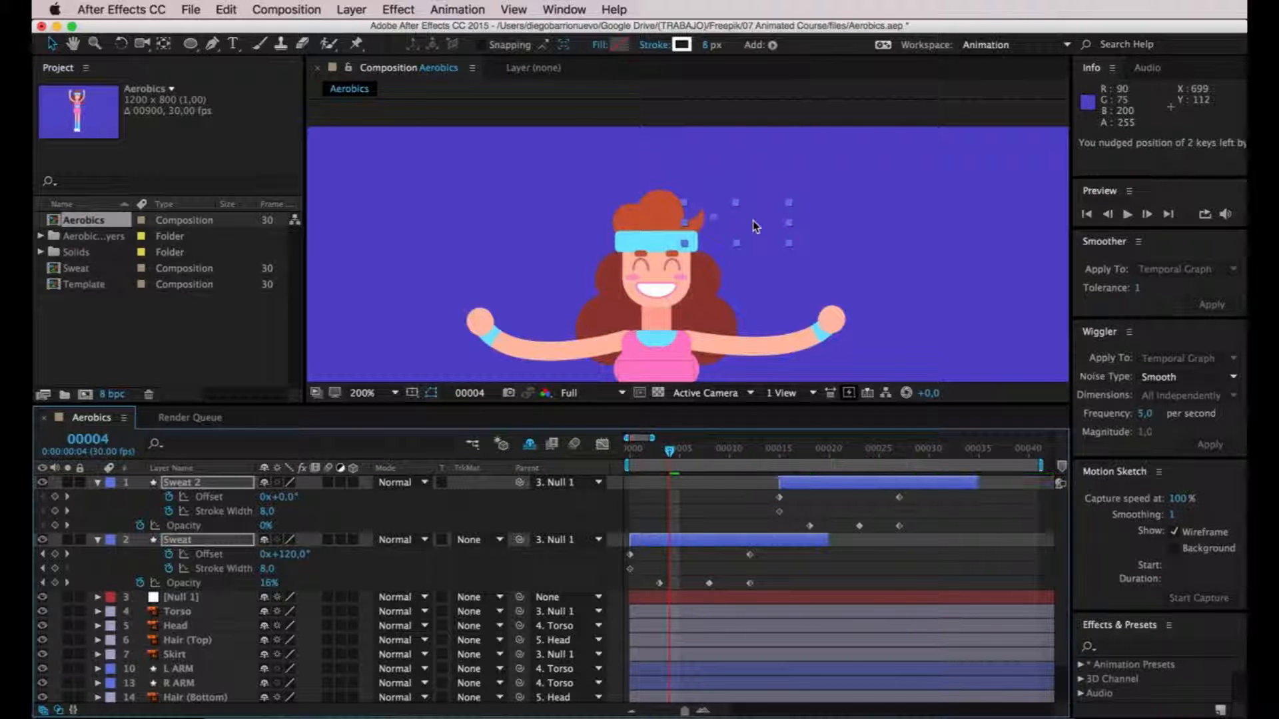
left_click_drag(671, 455, 629, 459)
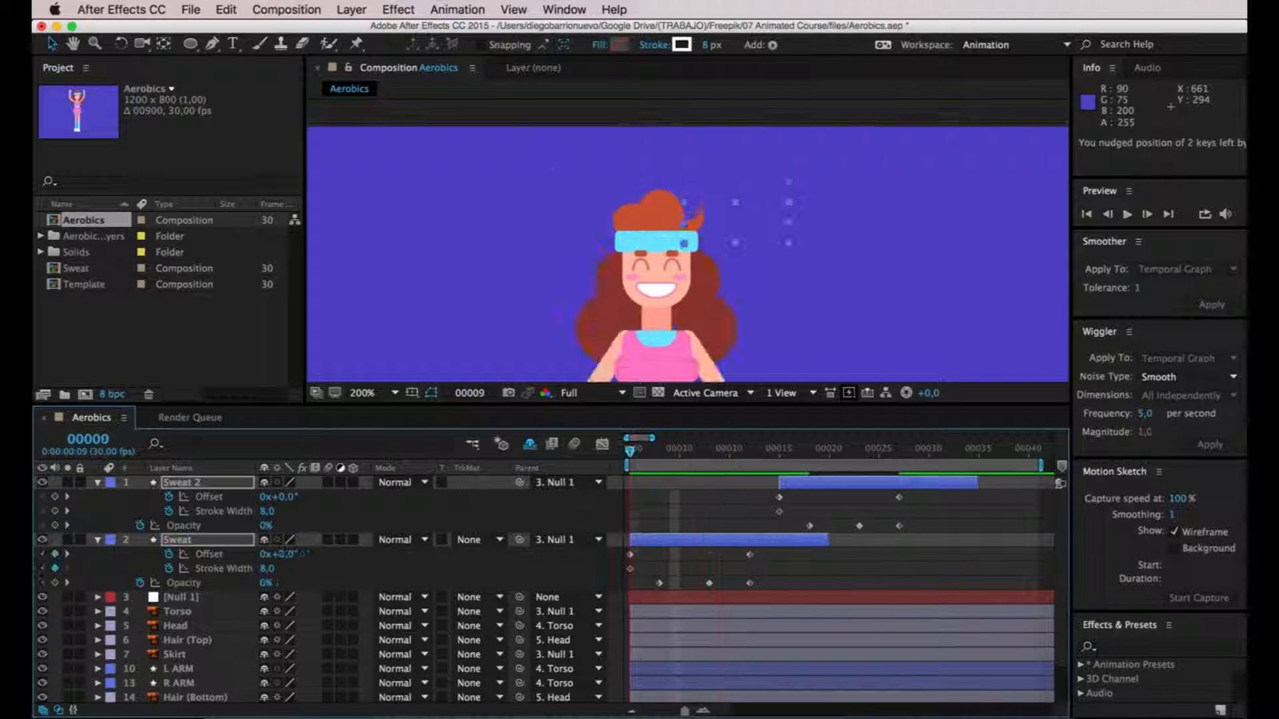
key("space")
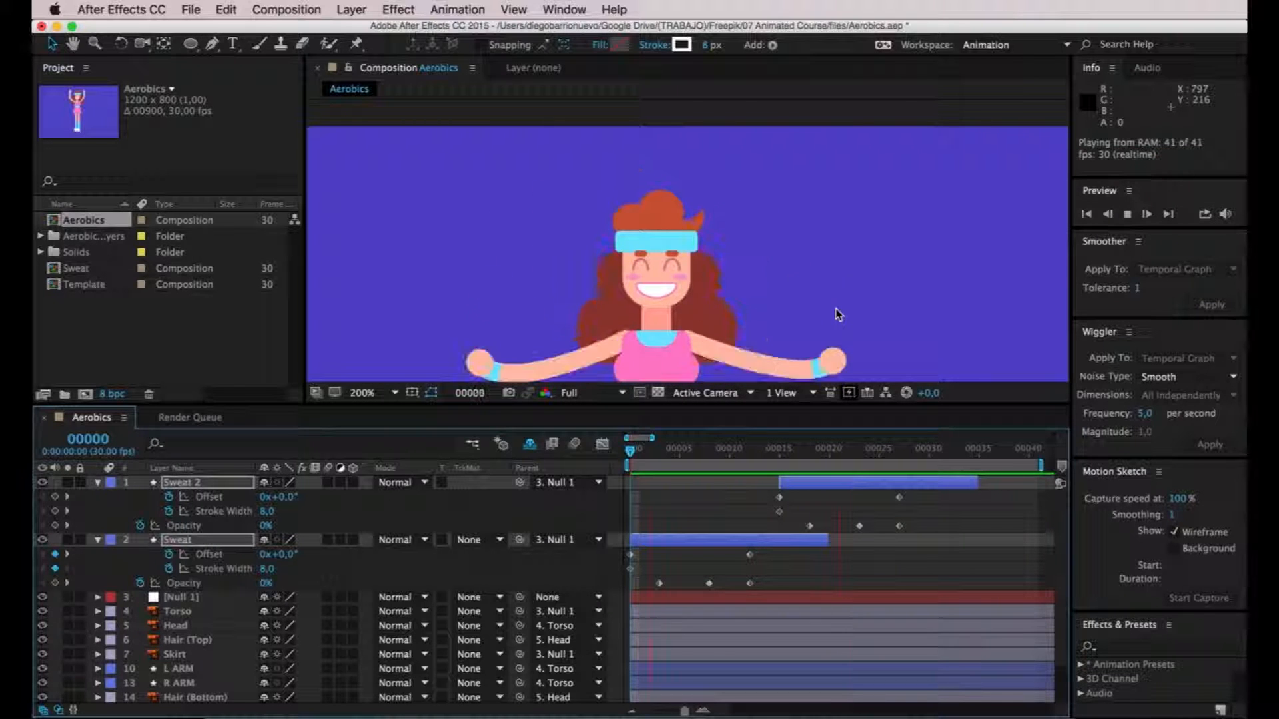
key("space")
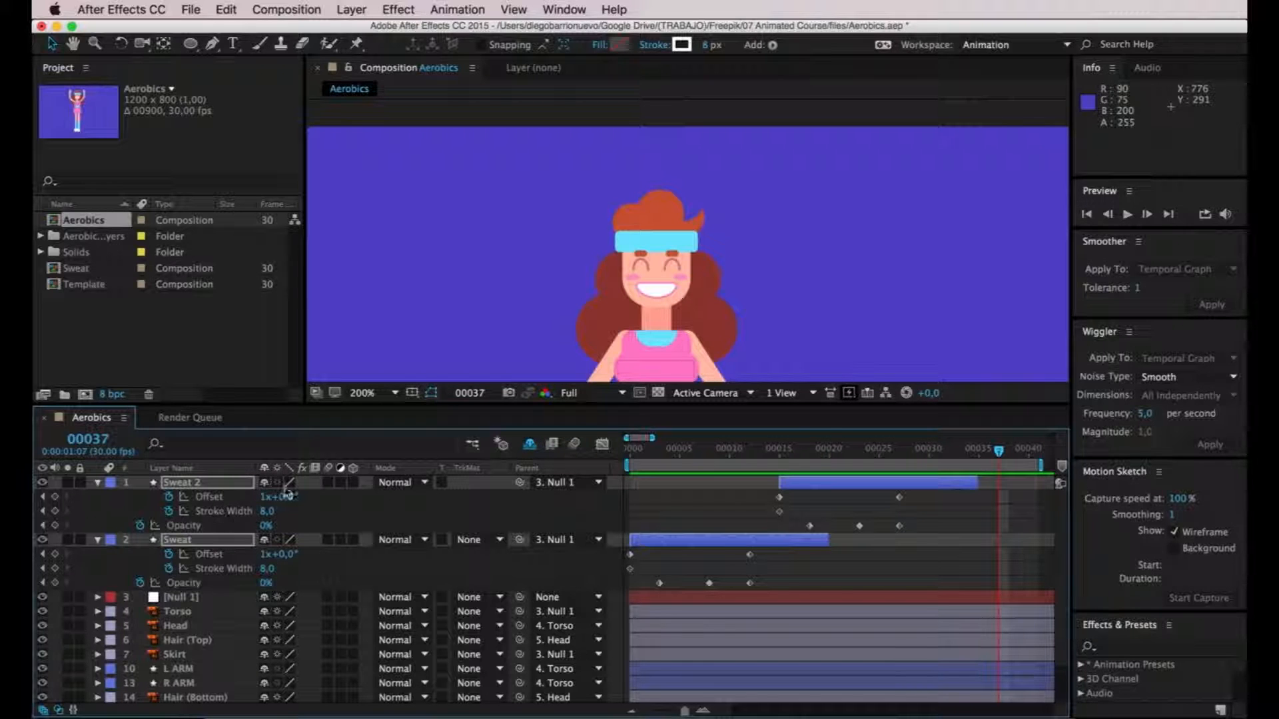
Pre-compose the Sweat and Sweat 2 layers into a composition named Sweat, moving all attributes, and preview the result.
left_click(812, 487)
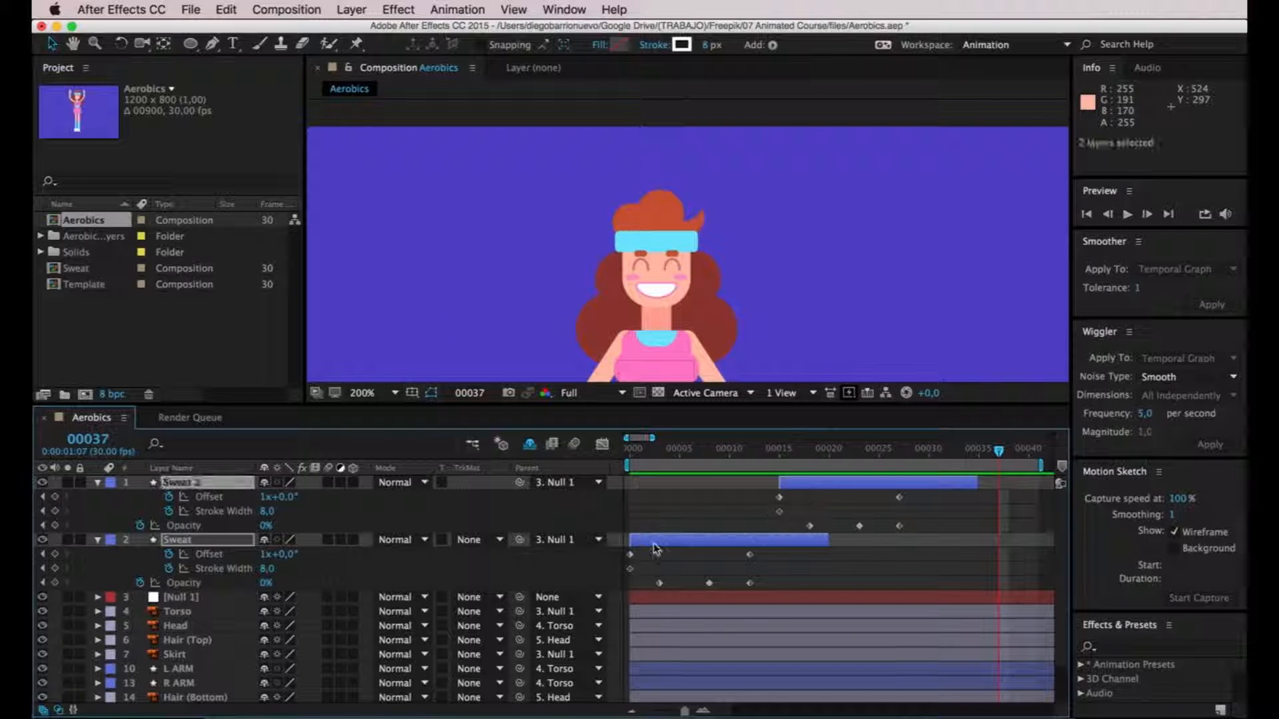
left_click(656, 544, "shift")
left_click(668, 499)
left_click(181, 543)
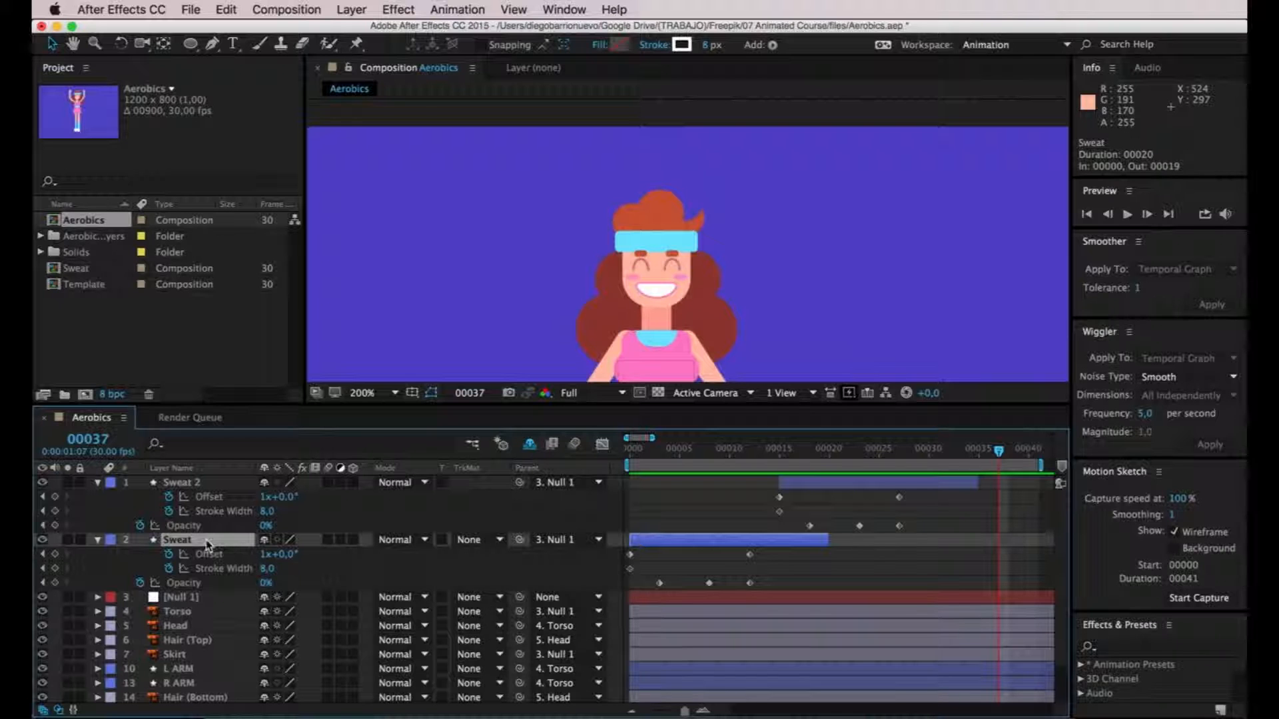
left_click(198, 482)
left_click(192, 541, "shift")
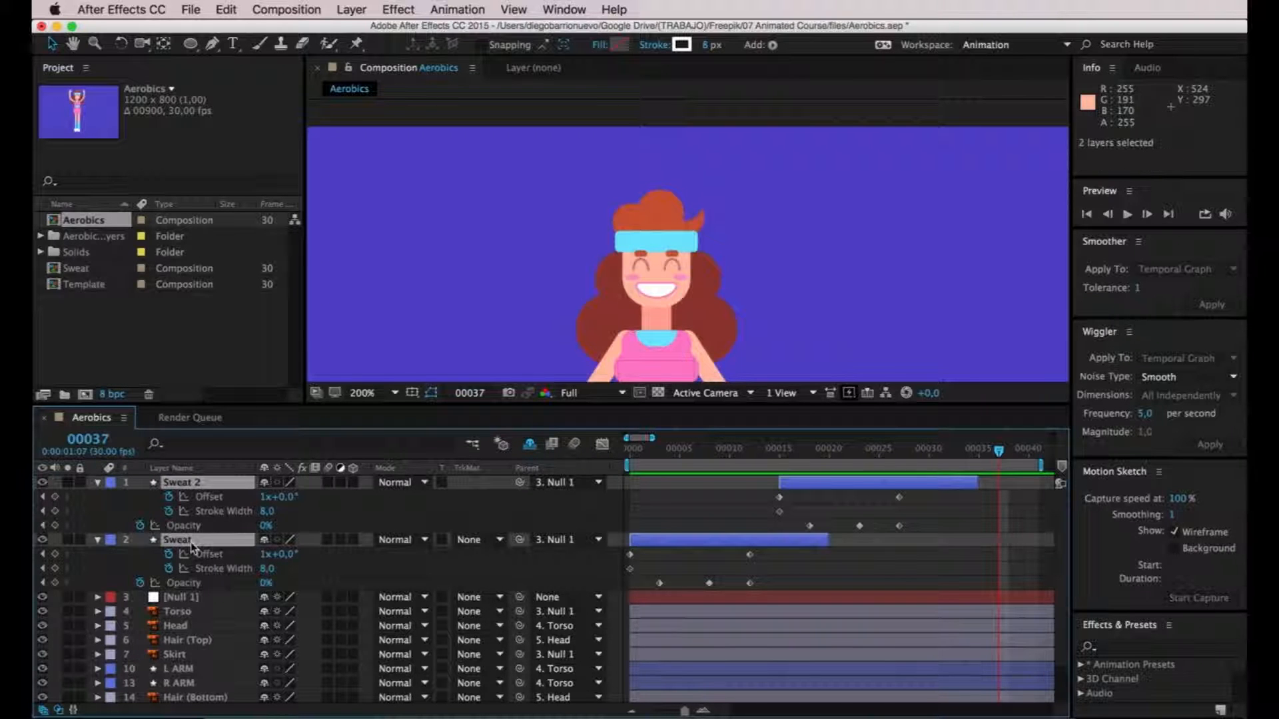
right_click(202, 493)
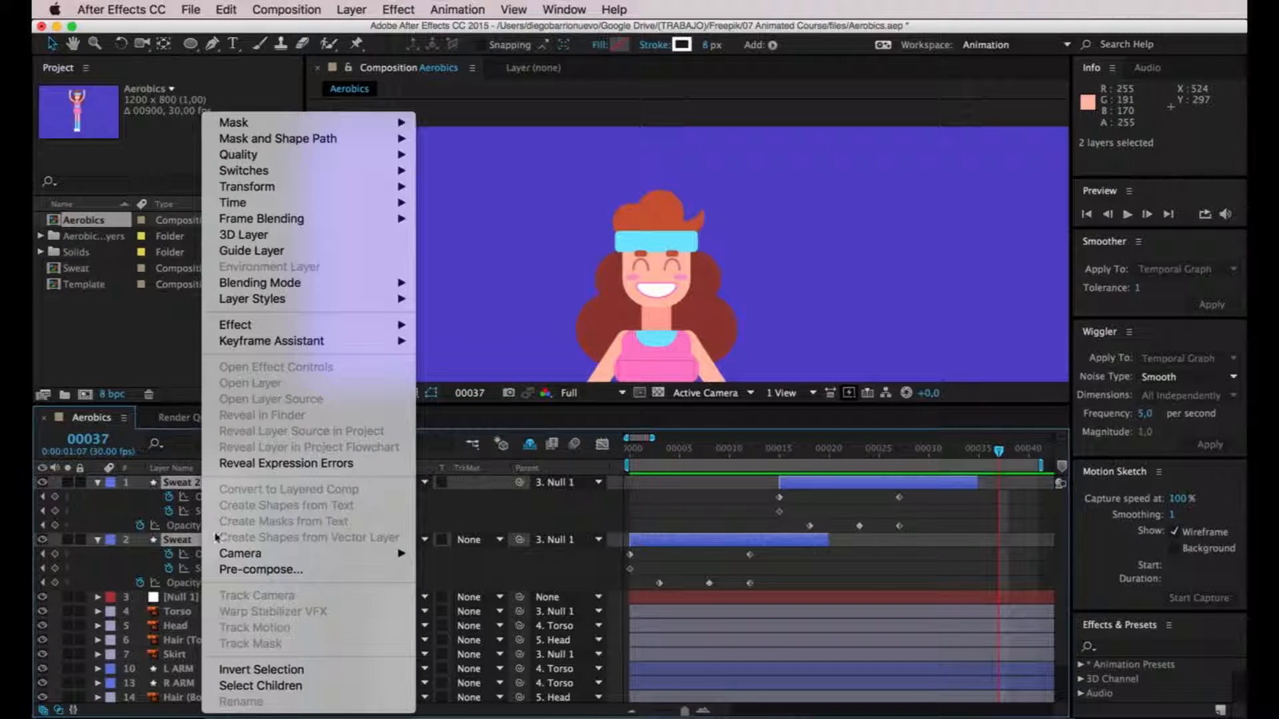
left_click(254, 570)
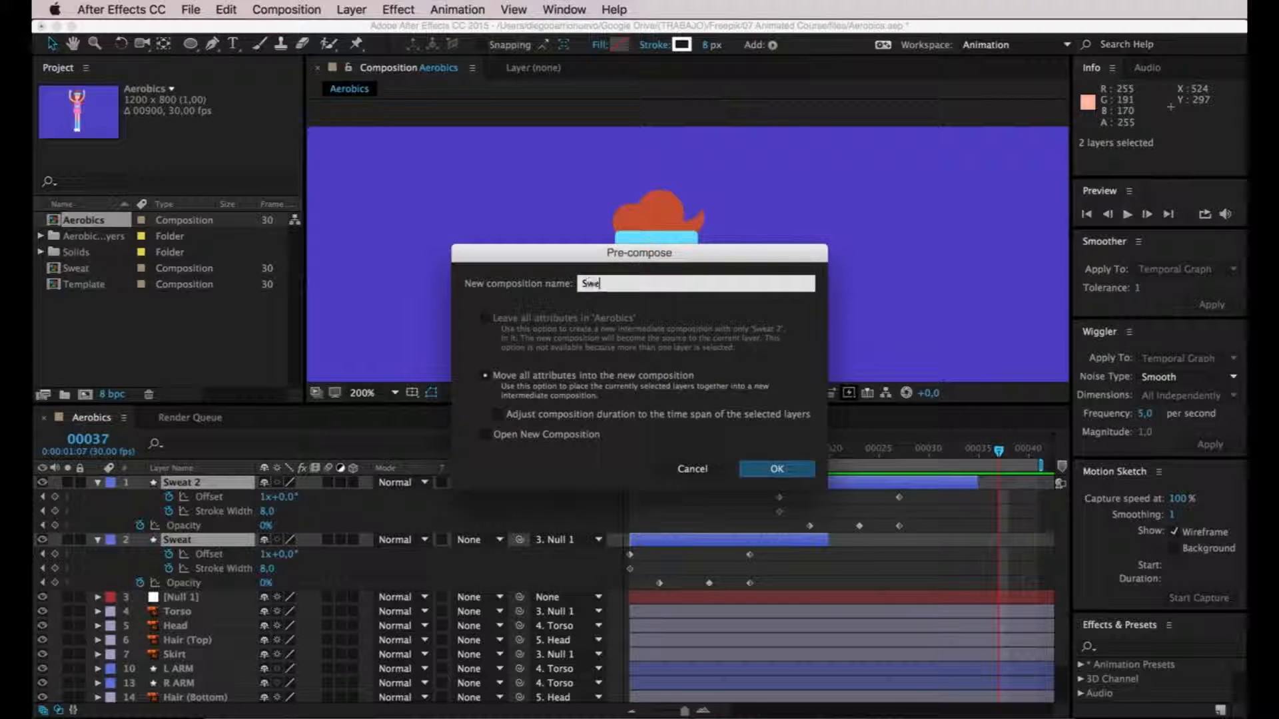
type("Sweat")
key("Return")
left_click_drag(743, 456, 634, 472)
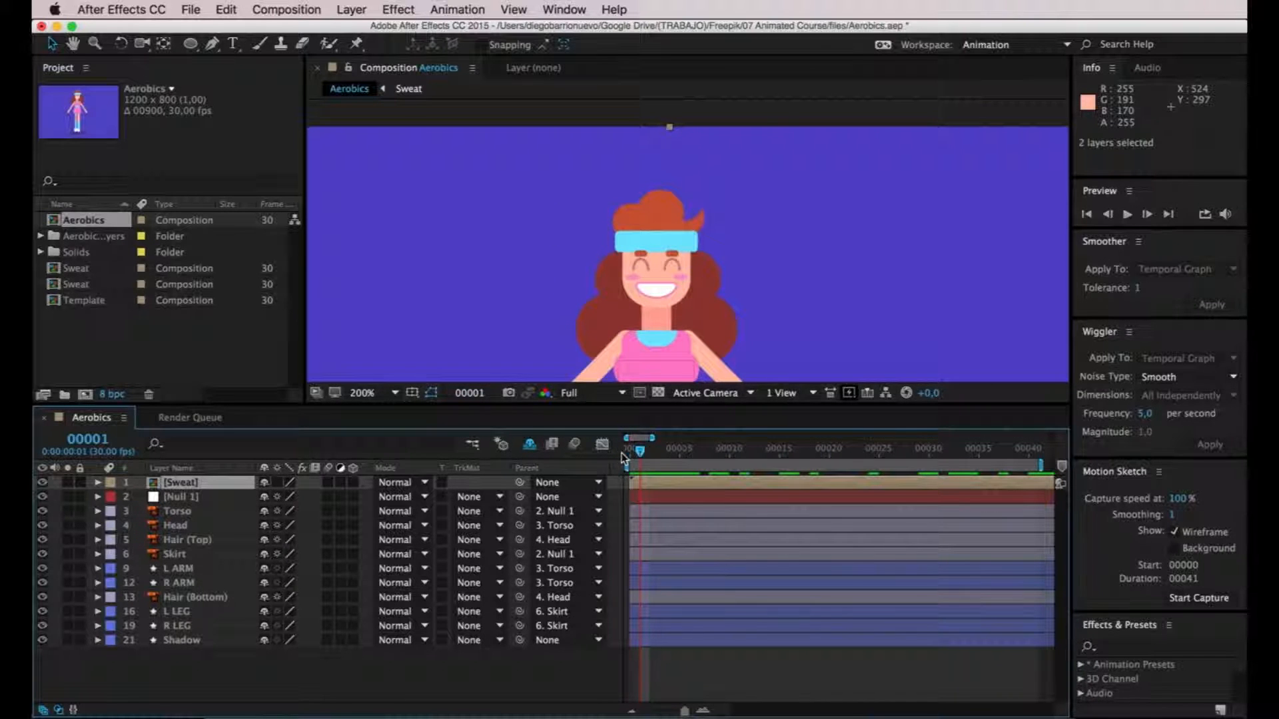
key("space")
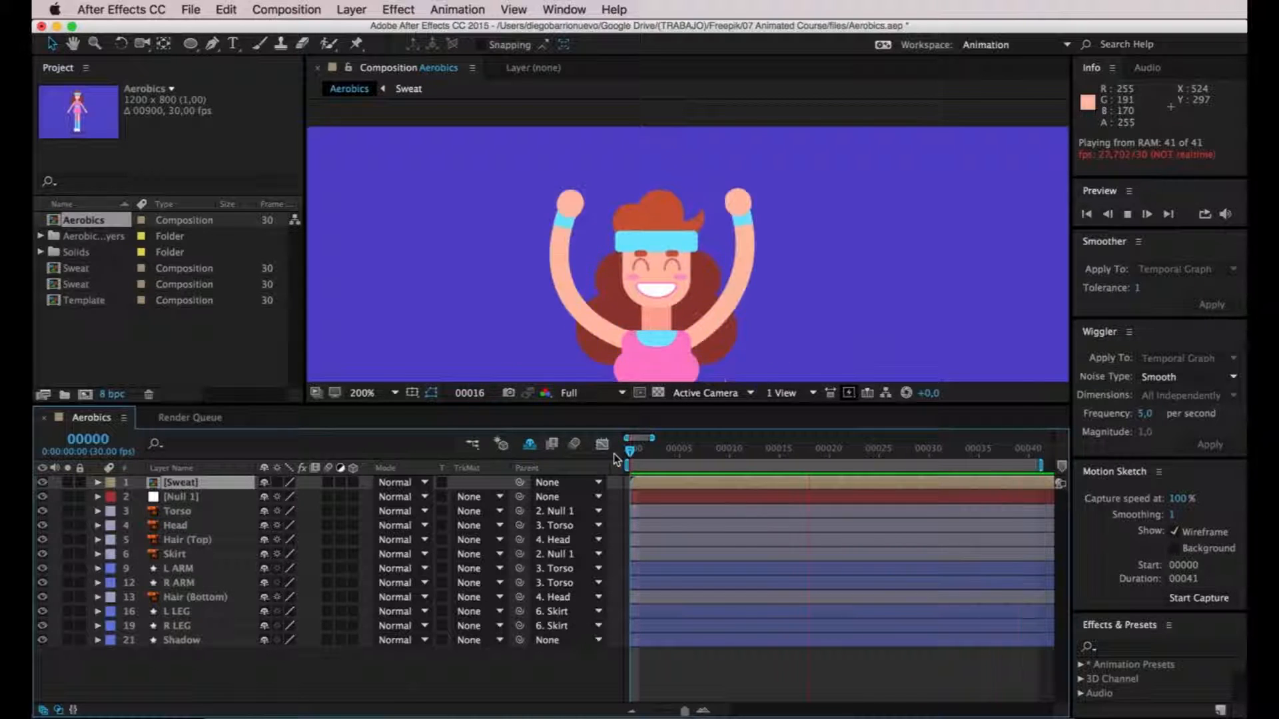
key("space")
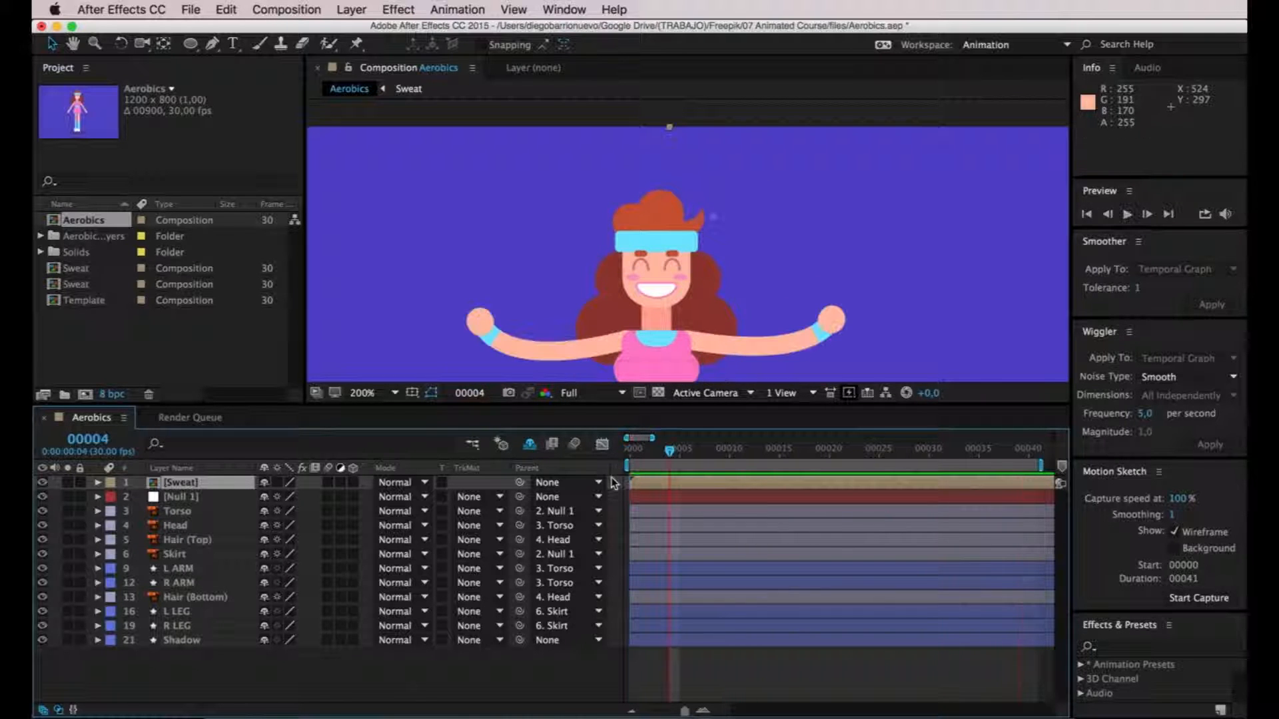
Duplicate the Sweat pre-composition at frame 0 and mirror the copy horizontally with an unlinked Scale of -100, 100%.
left_click_drag(670, 451, 621, 468)
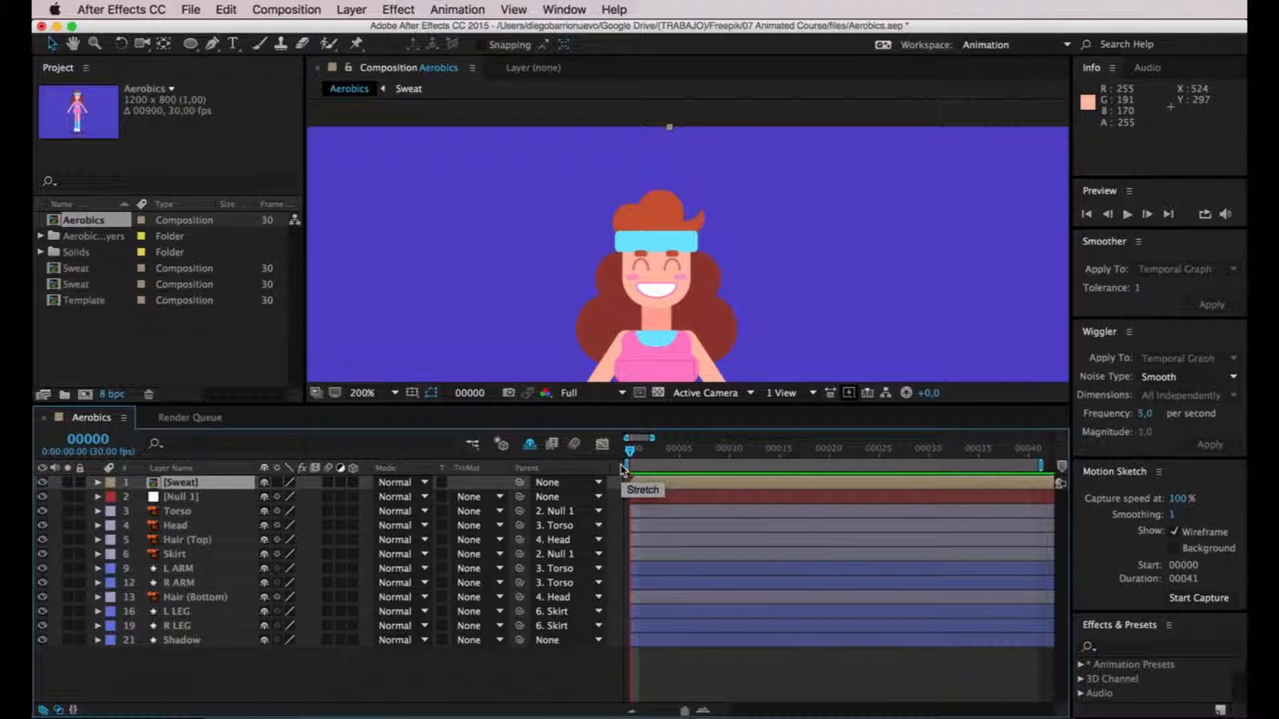
key("super+d")
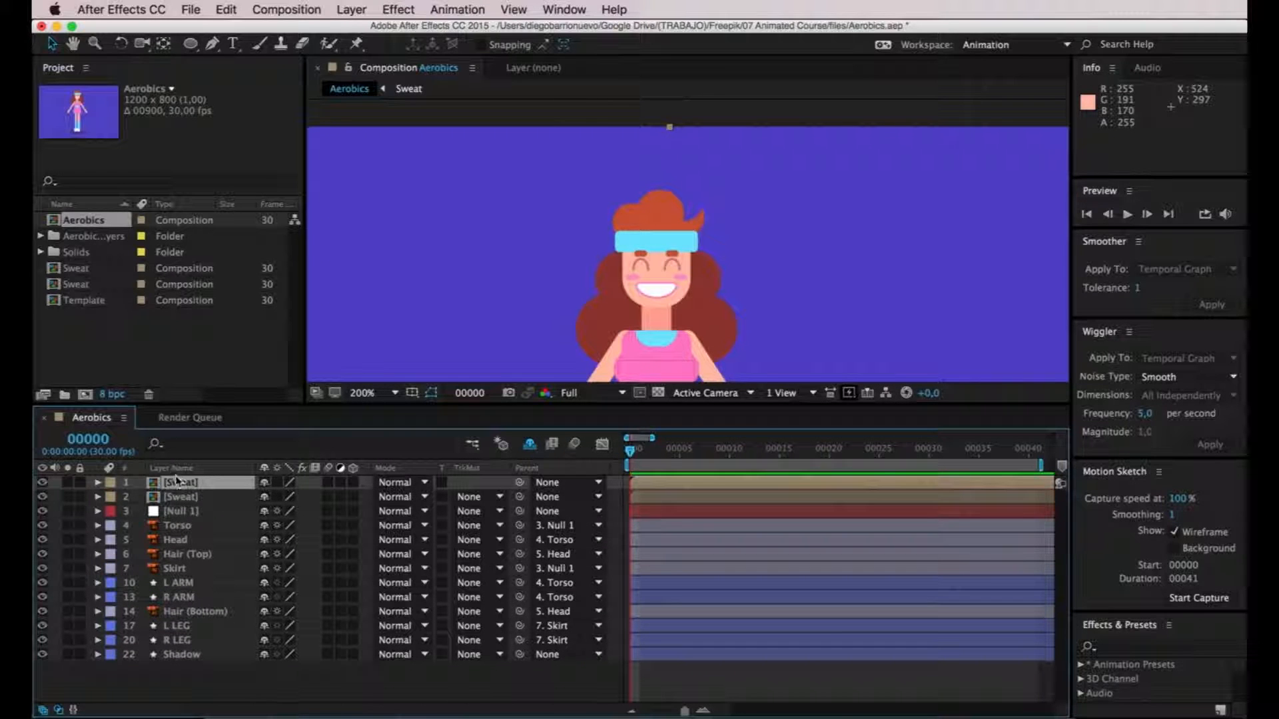
key("s")
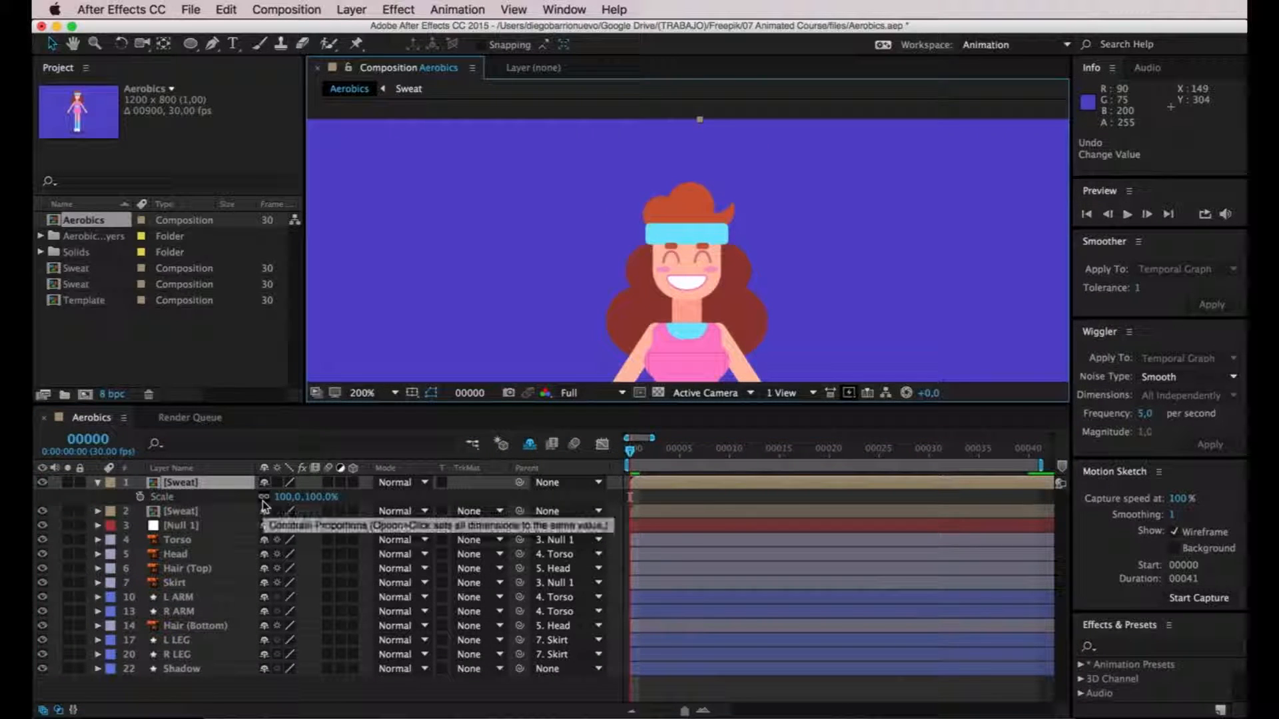
left_click(263, 498)
left_click(286, 498)
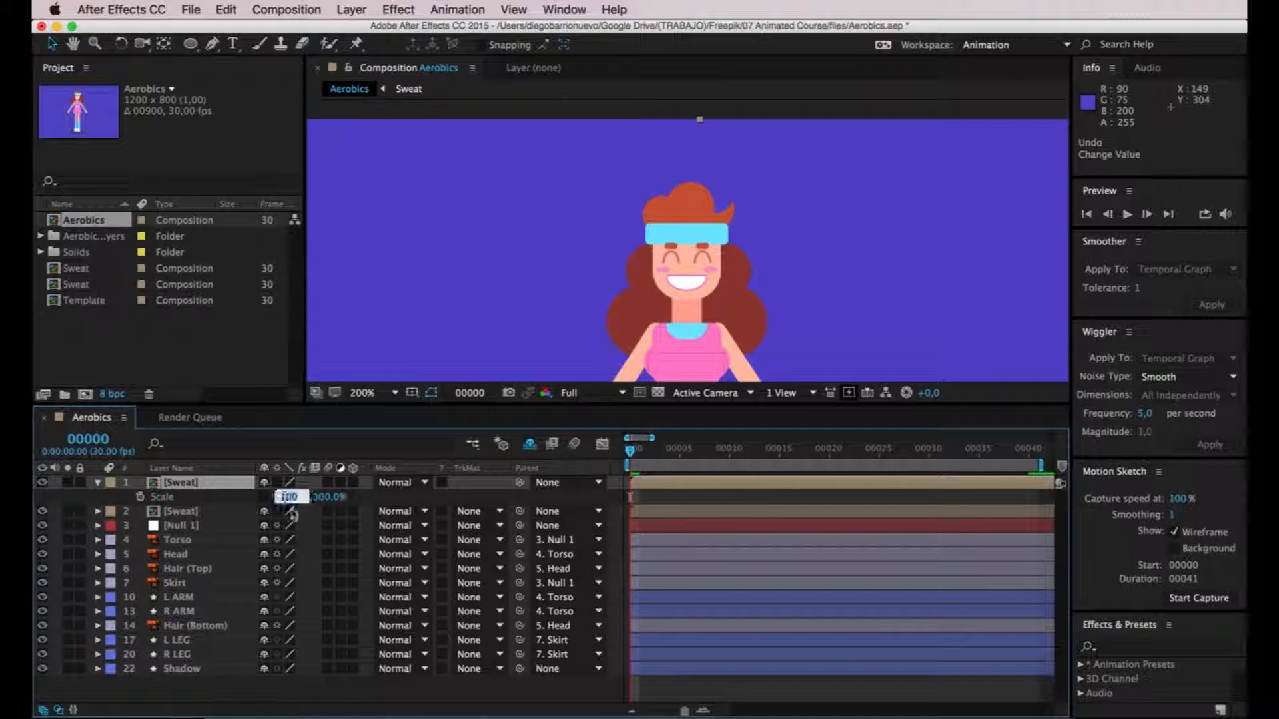
type("-100")
key("Return")
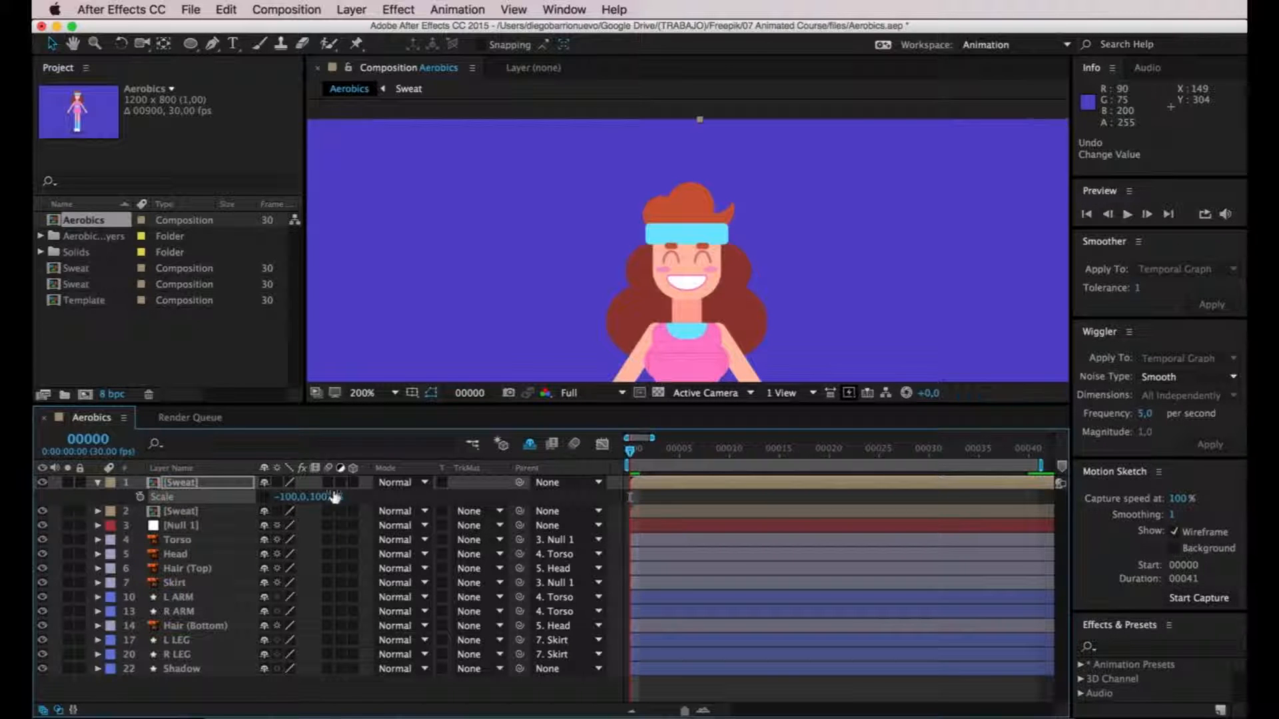
Nudge the original Sweat layer left until its drops match the mirrored ones on the headband, and preview from frame 0.
left_click_drag(631, 452, 819, 470)
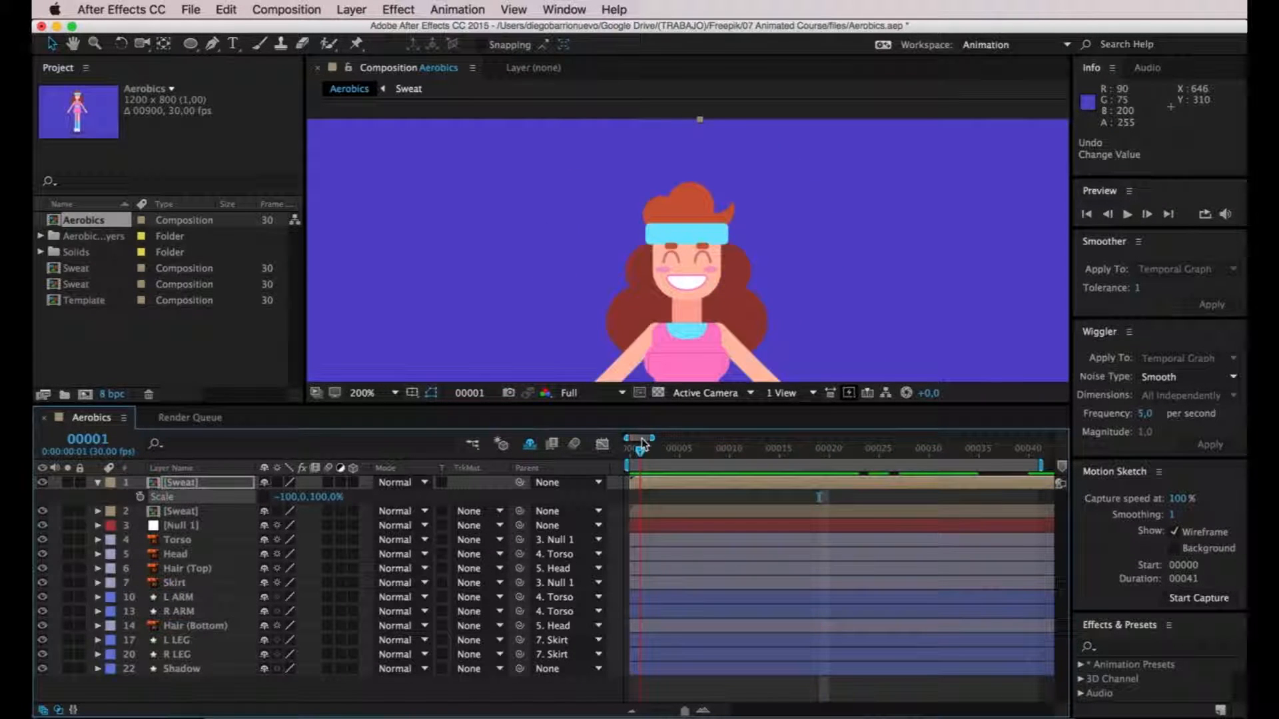
left_click_drag(641, 453, 656, 423)
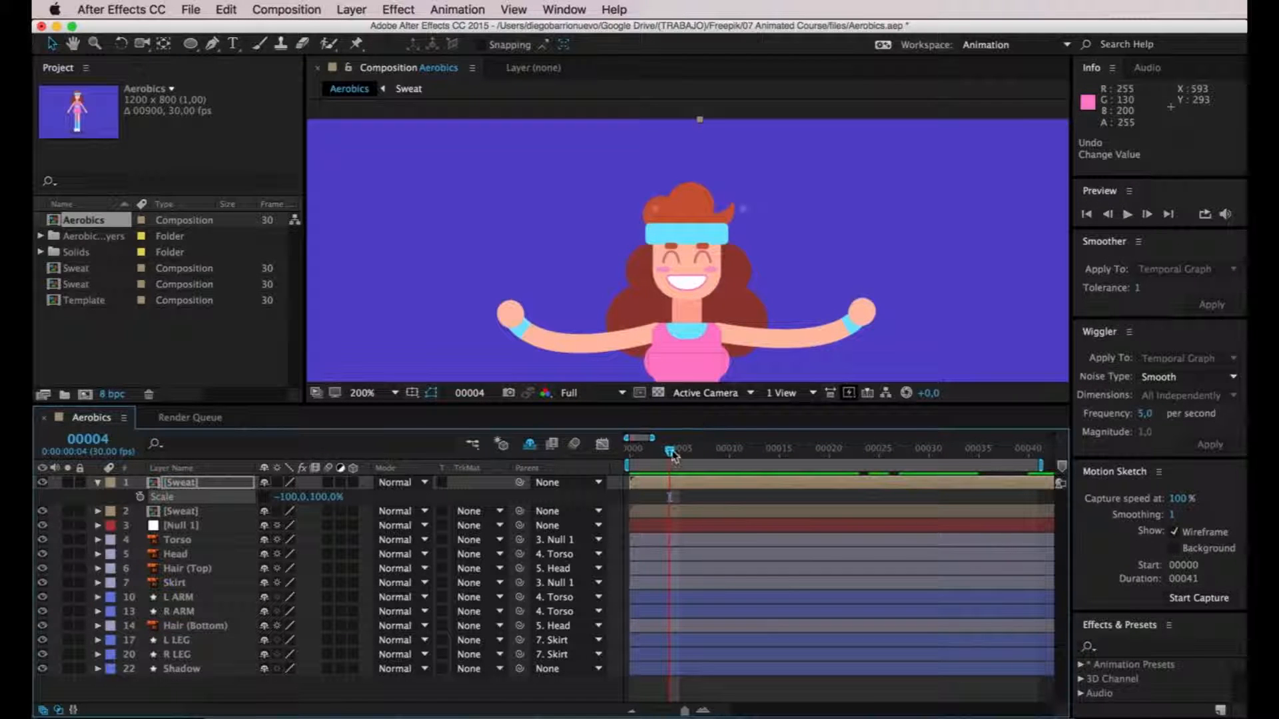
mouse_move(678, 455)
left_mouse_down()
mouse_move(776, 455)
mouse_move(657, 473)
mouse_move(656, 454)
mouse_move(684, 454)
left_mouse_up()
left_click(648, 513)
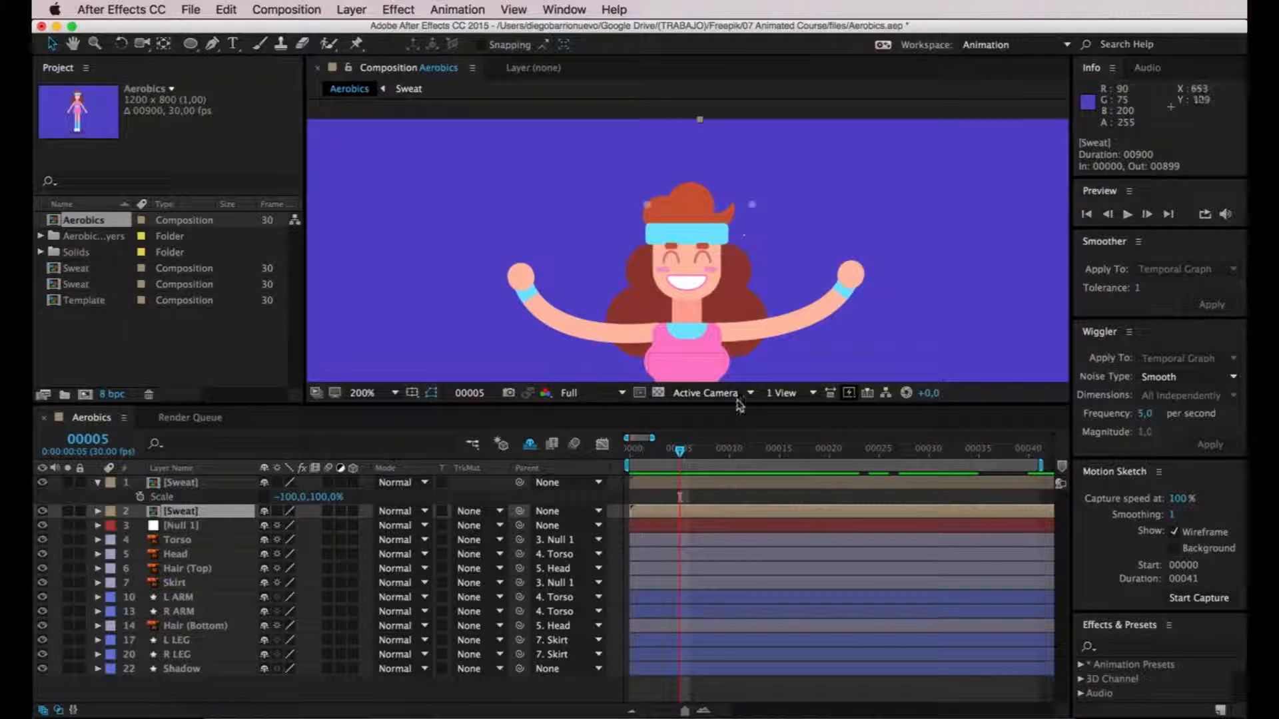
key("shift+Left")
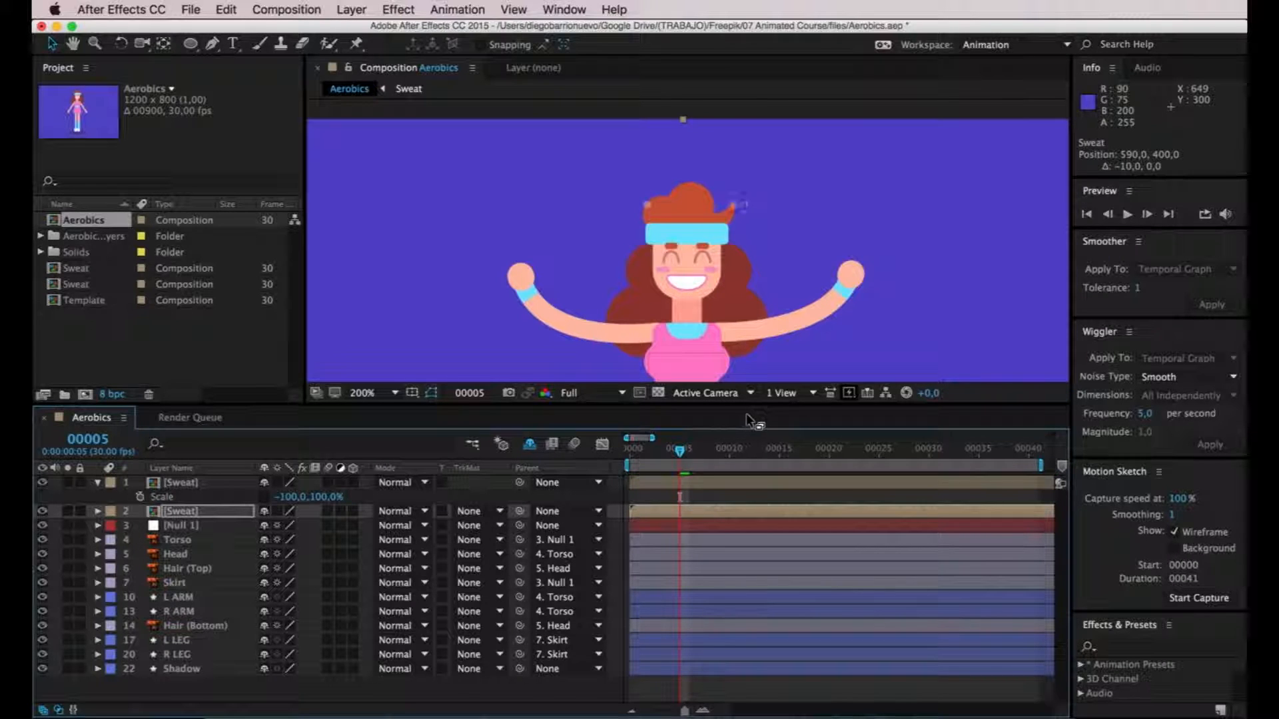
left_click_drag(676, 451, 668, 451)
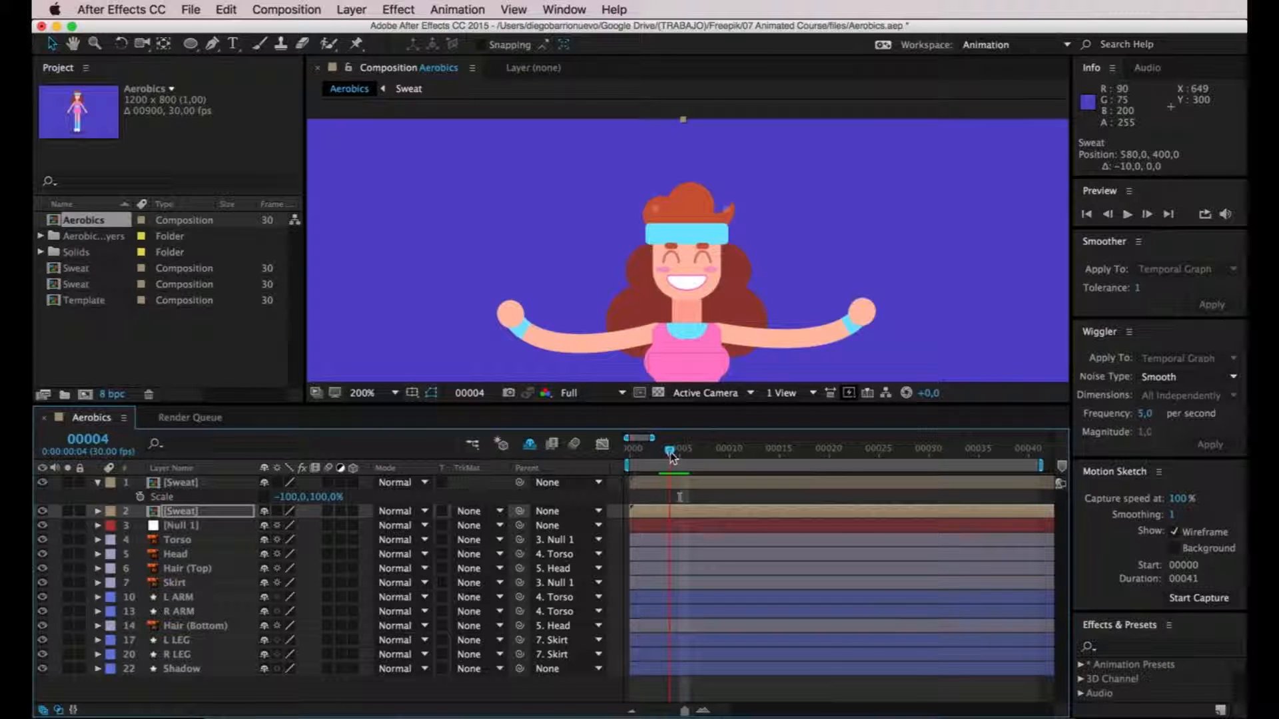
key("shift+Left")
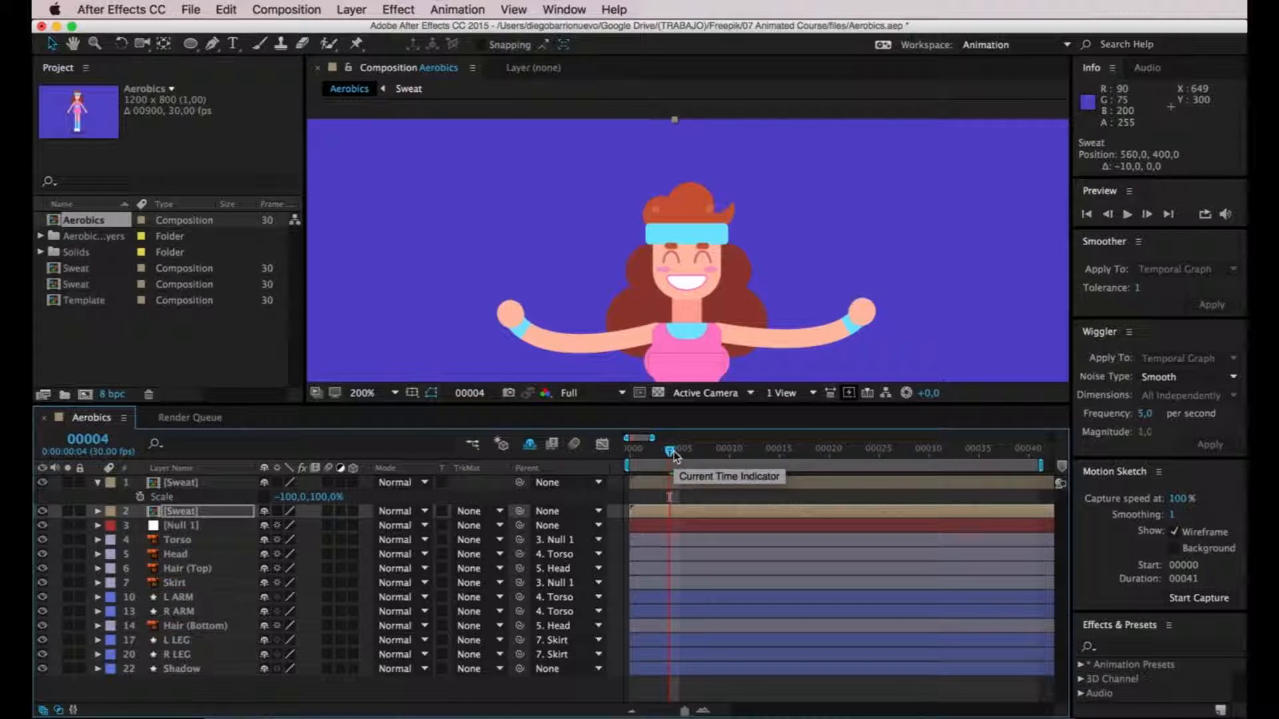
left_click_drag(673, 453, 641, 457)
key("space")
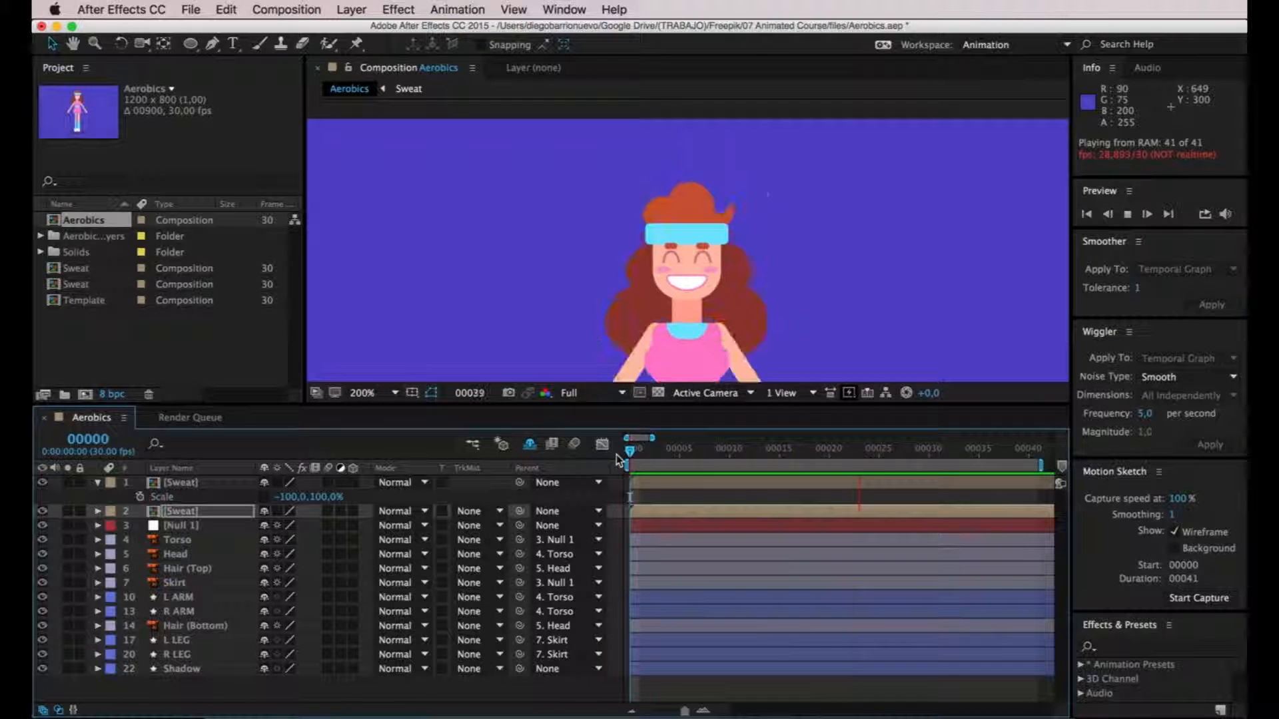
Pre-compose both Sweat layers into a composition named Sweat Drops.
left_click(98, 482)
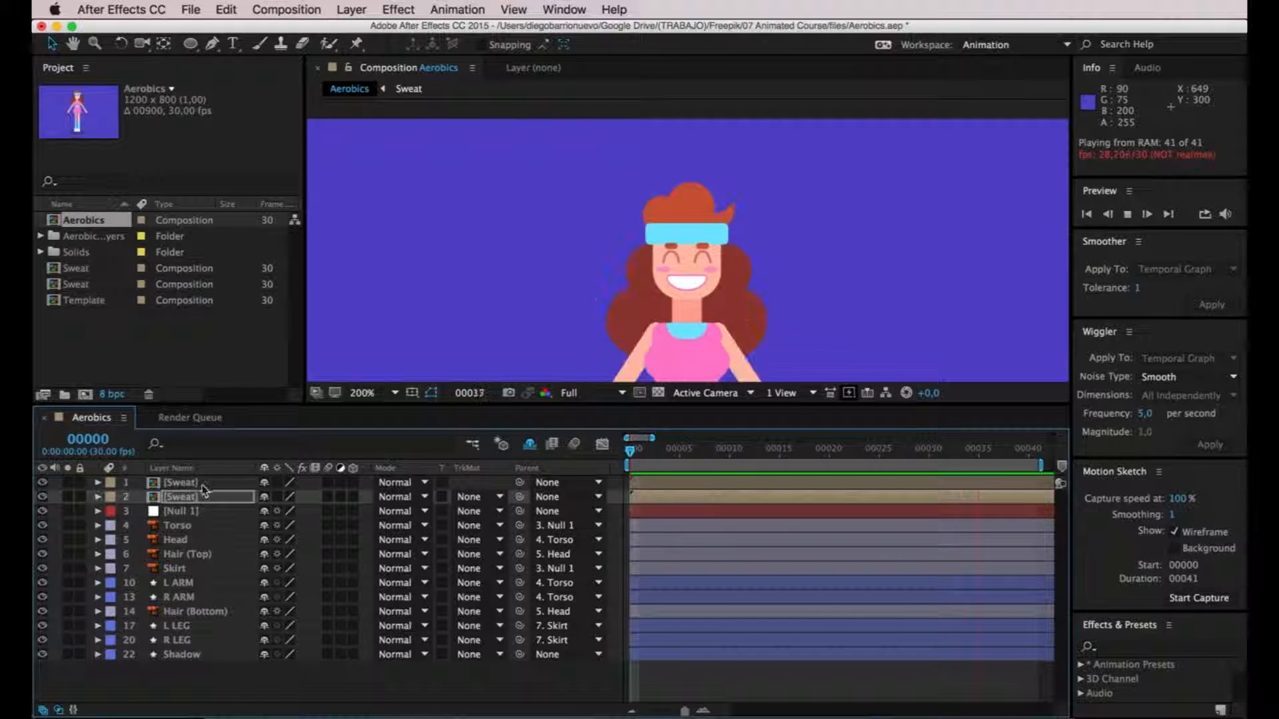
left_click(195, 485, "shift")
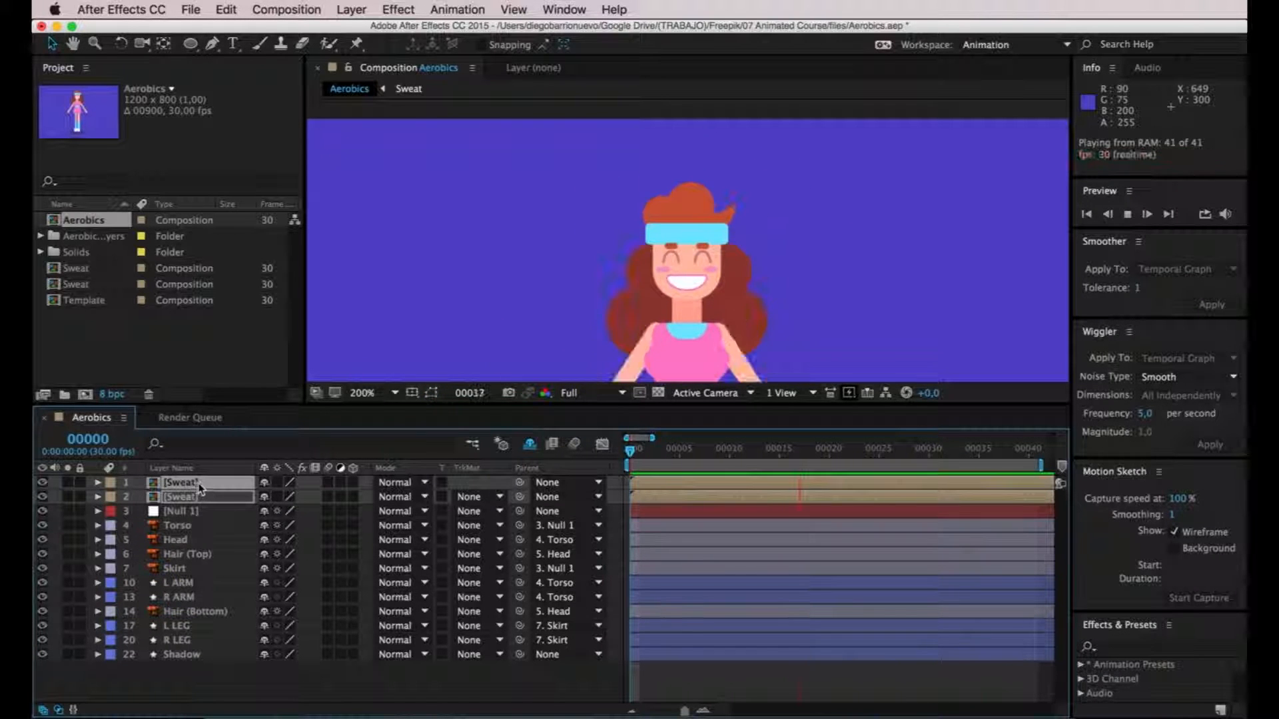
right_click(200, 487)
left_click(393, 570)
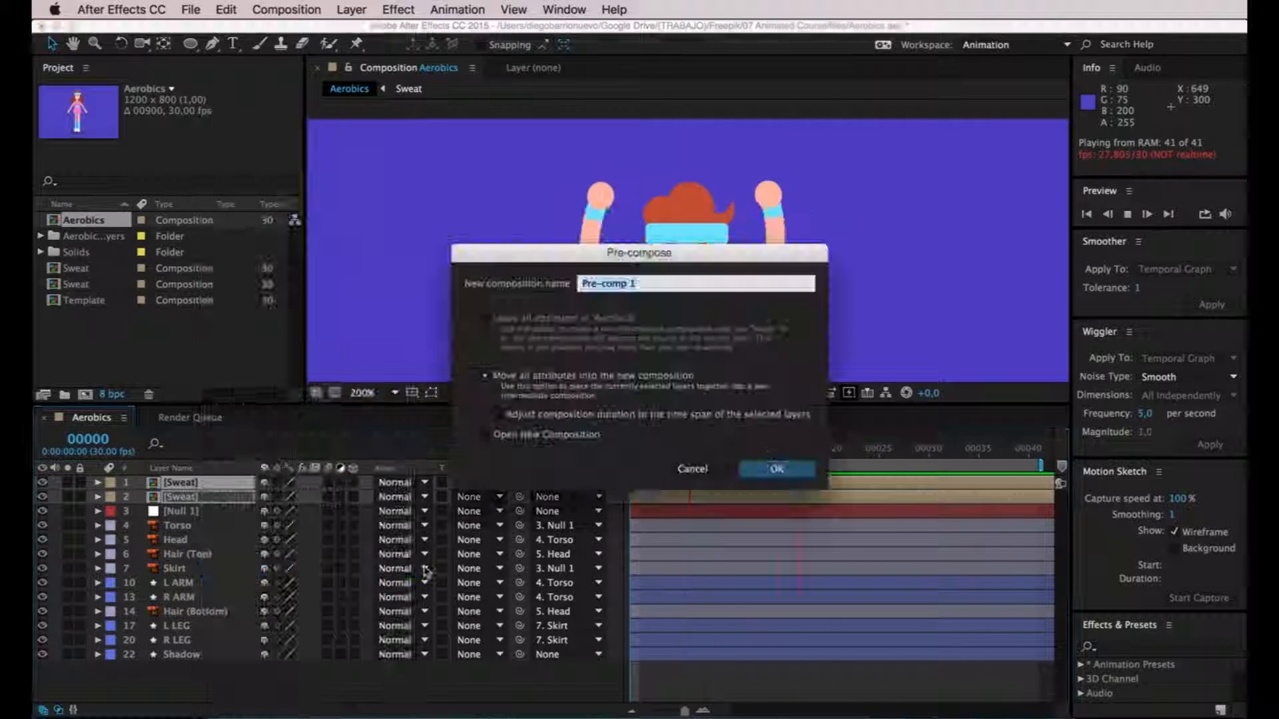
type("Sweat")
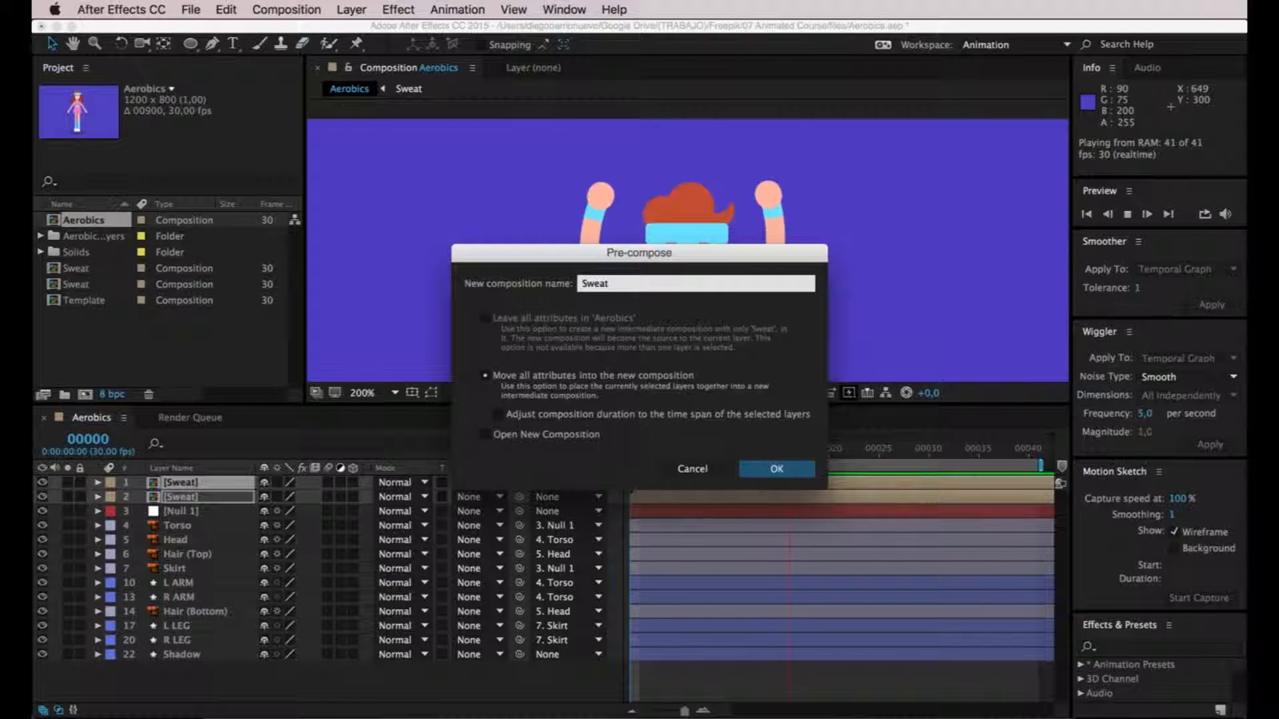
type(" Drops")
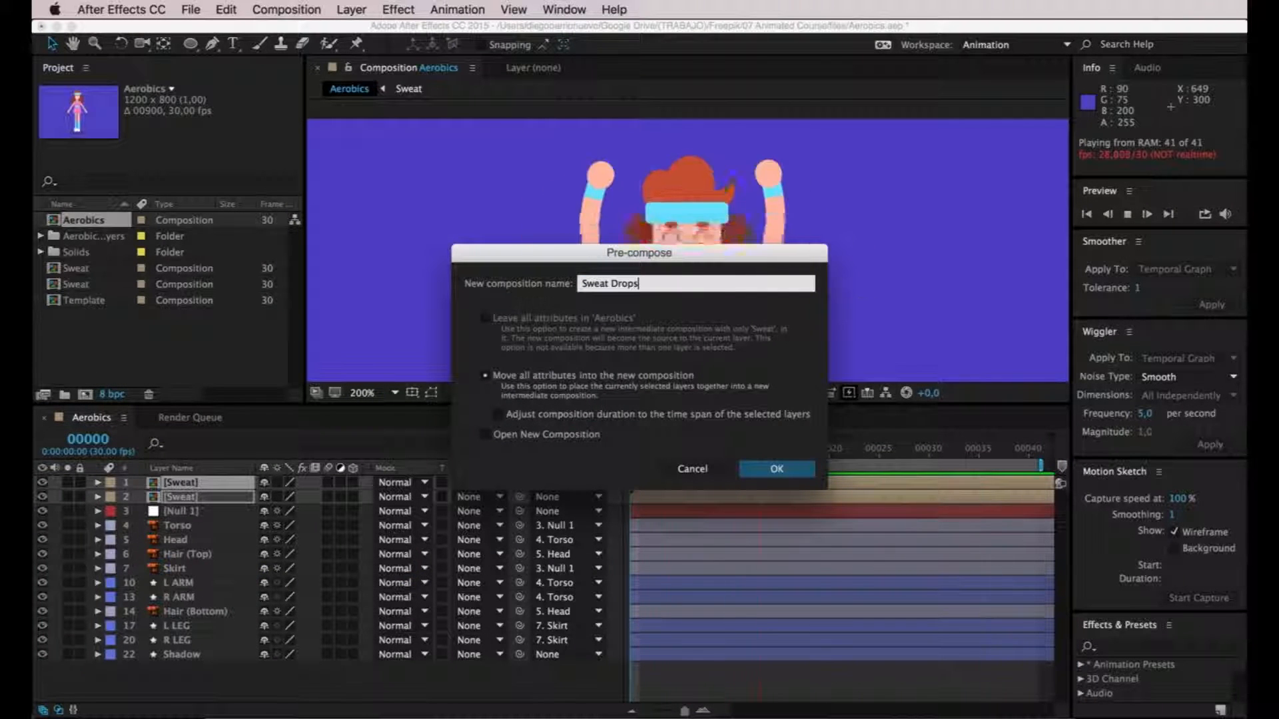
left_click(796, 472)
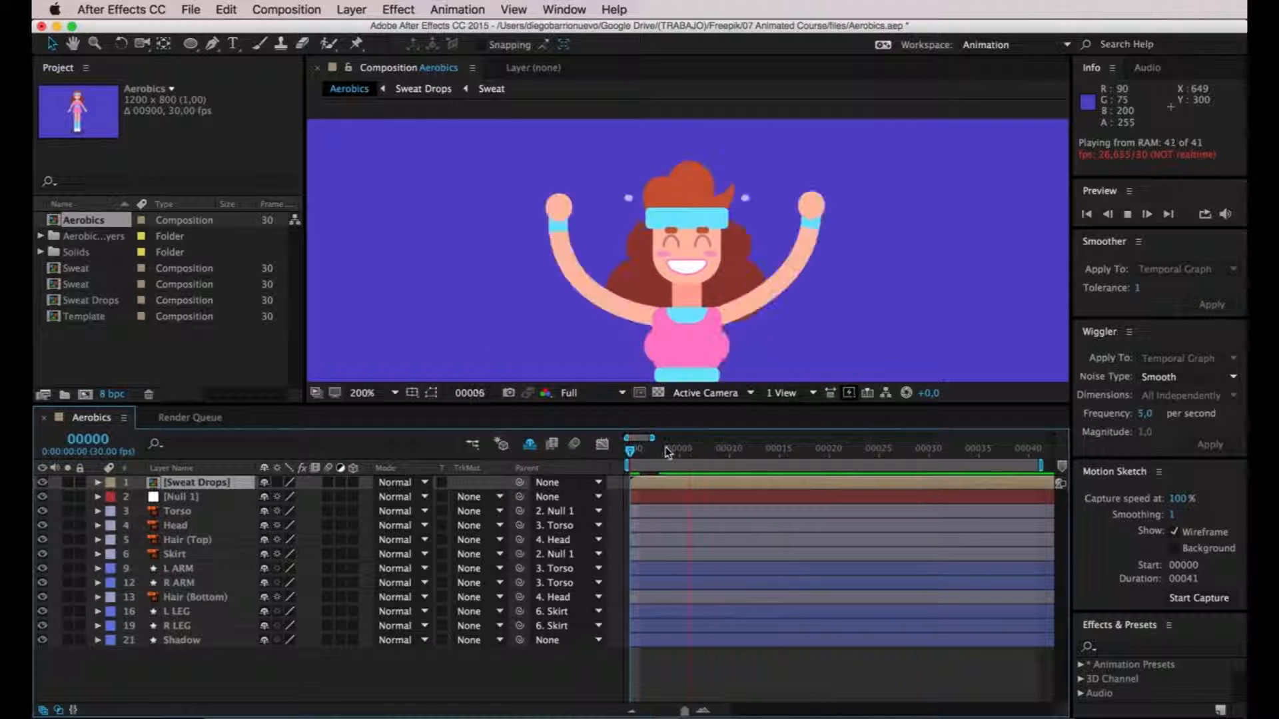
Duplicate the Sweat Drops layer and nudge the copy down to position 600, 420 at frame 6.
left_click_drag(669, 452, 632, 452)
key("ctrl+d")
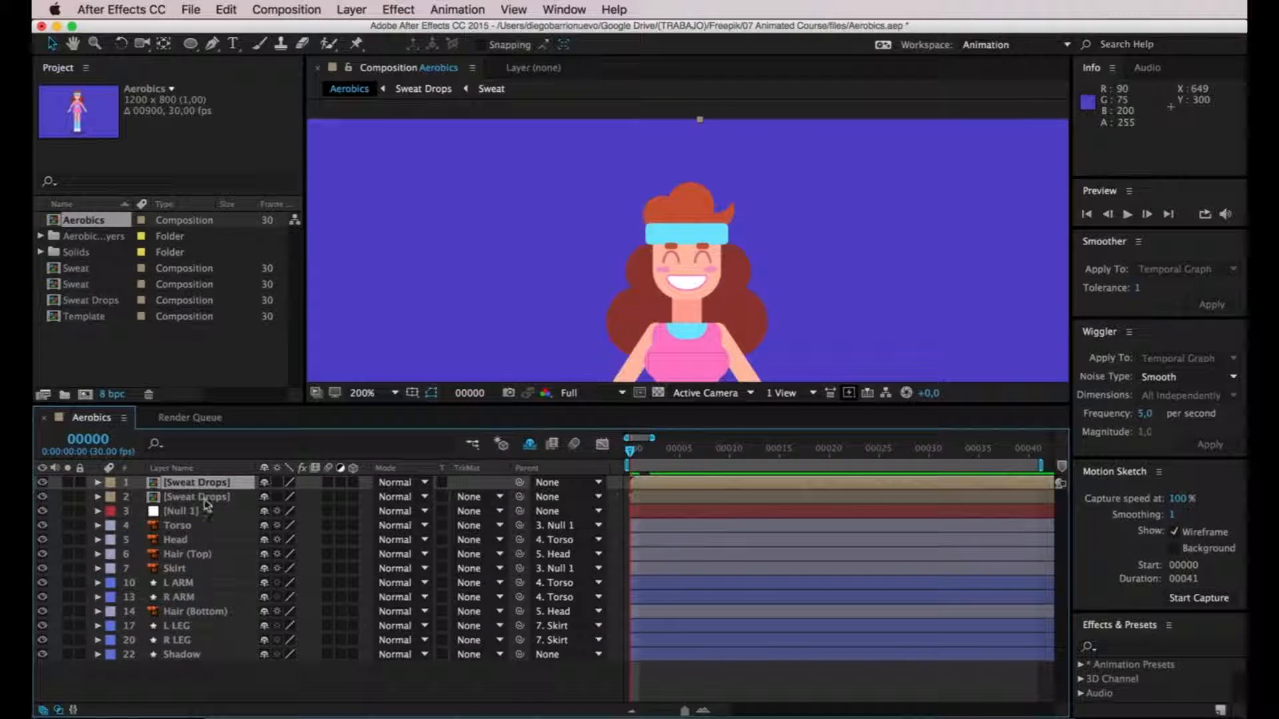
left_click(98, 484)
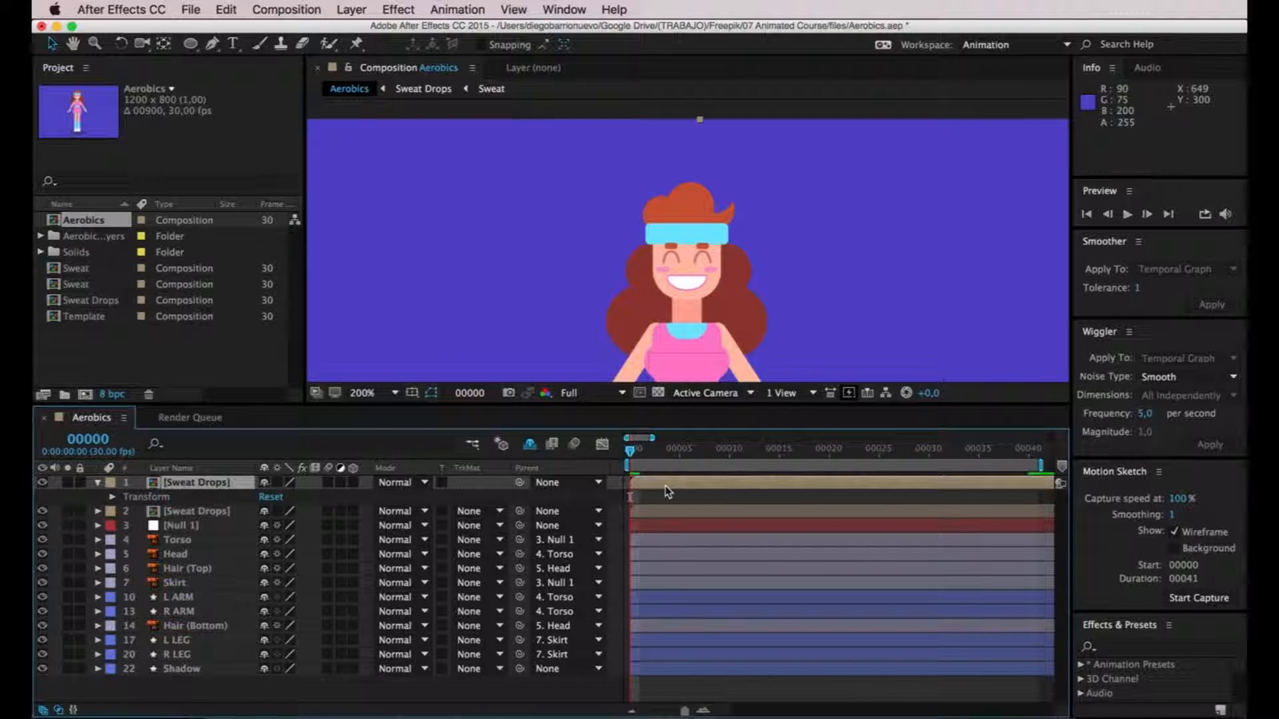
left_click(52, 45)
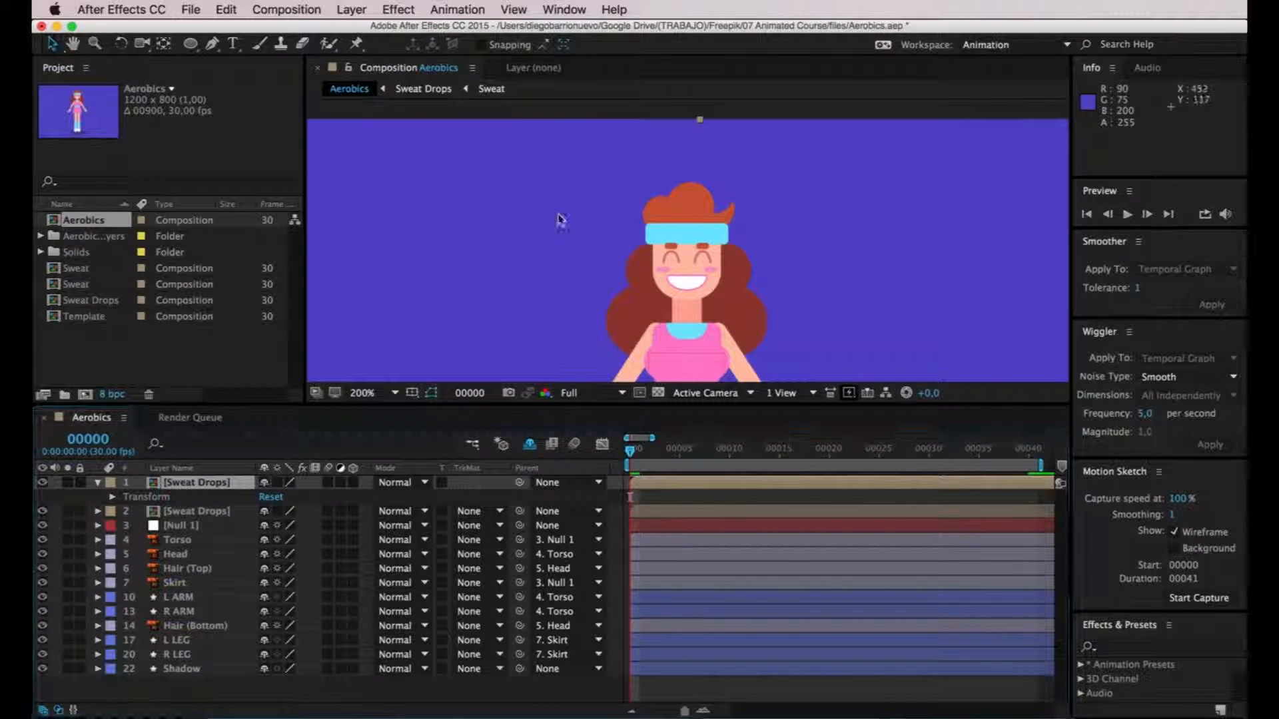
left_click_drag(645, 450, 691, 451)
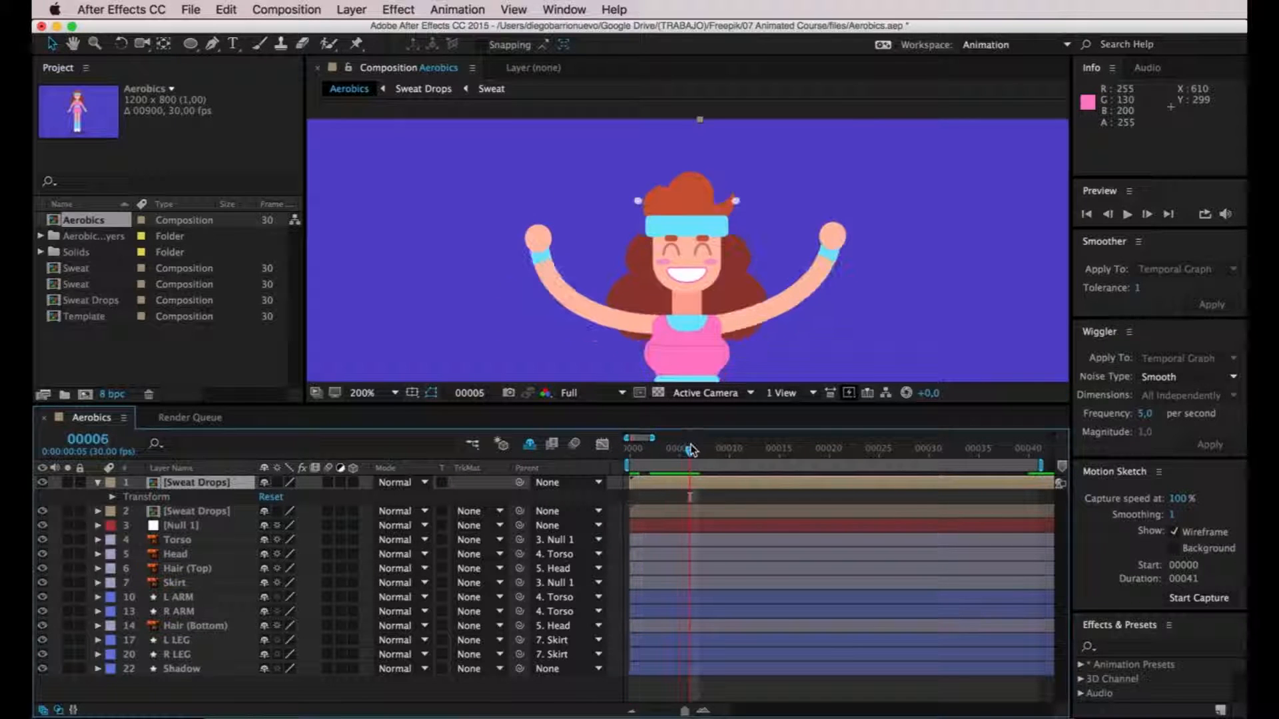
key("shift+Down")
key("shift+Down")
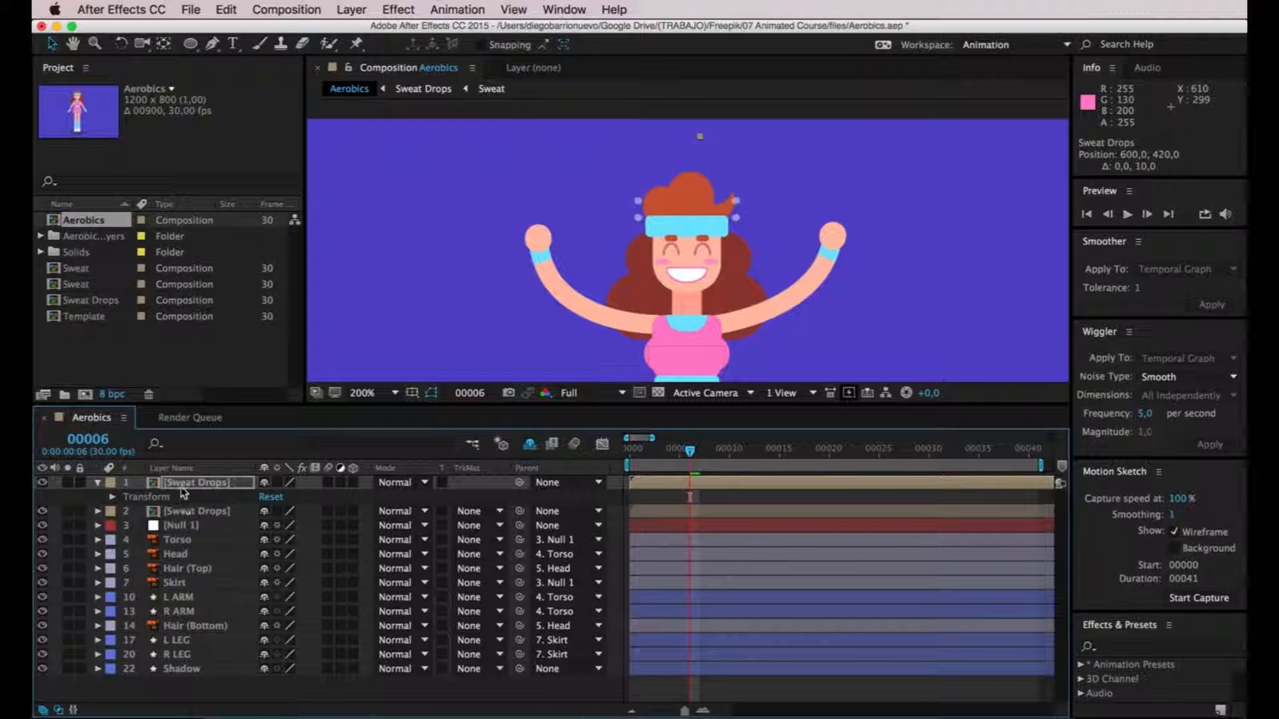
Scale the Sweat Drops copy to 80%, nudge it up and slightly left to about 596, 390, and preview from frame 0.
left_click(289, 496)
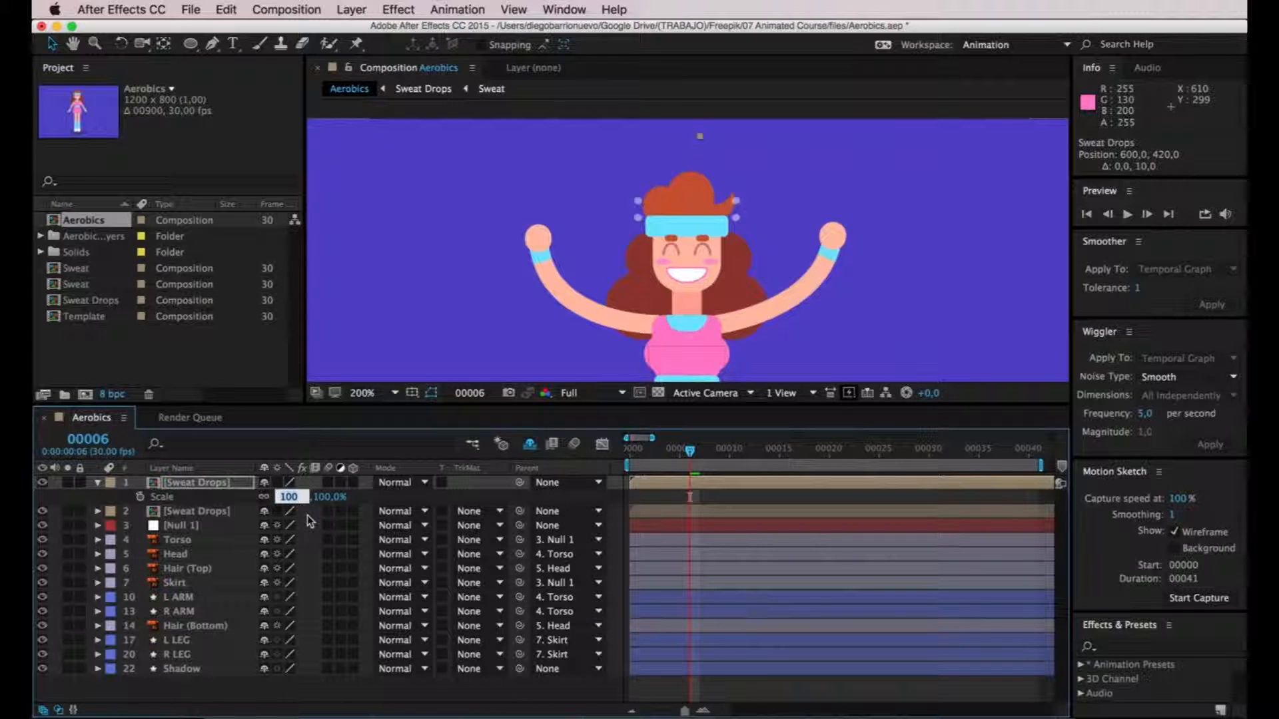
type("0")
key("Return")
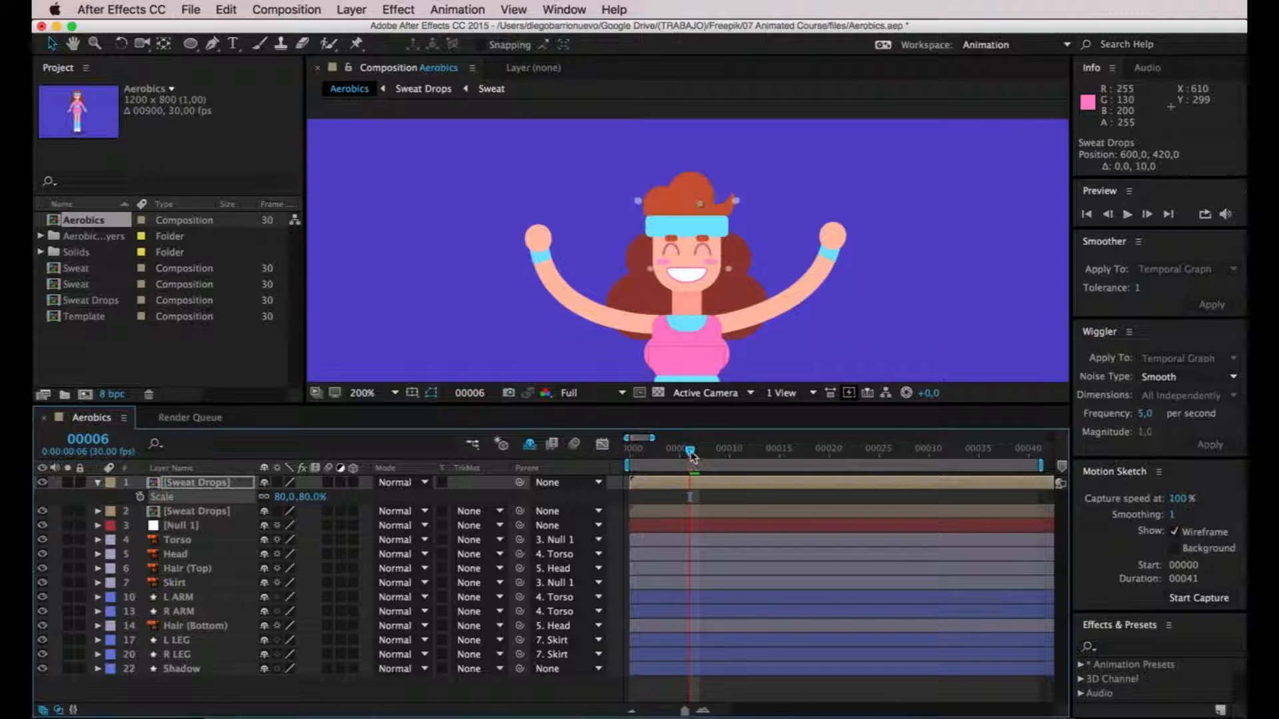
key("shift+Up")
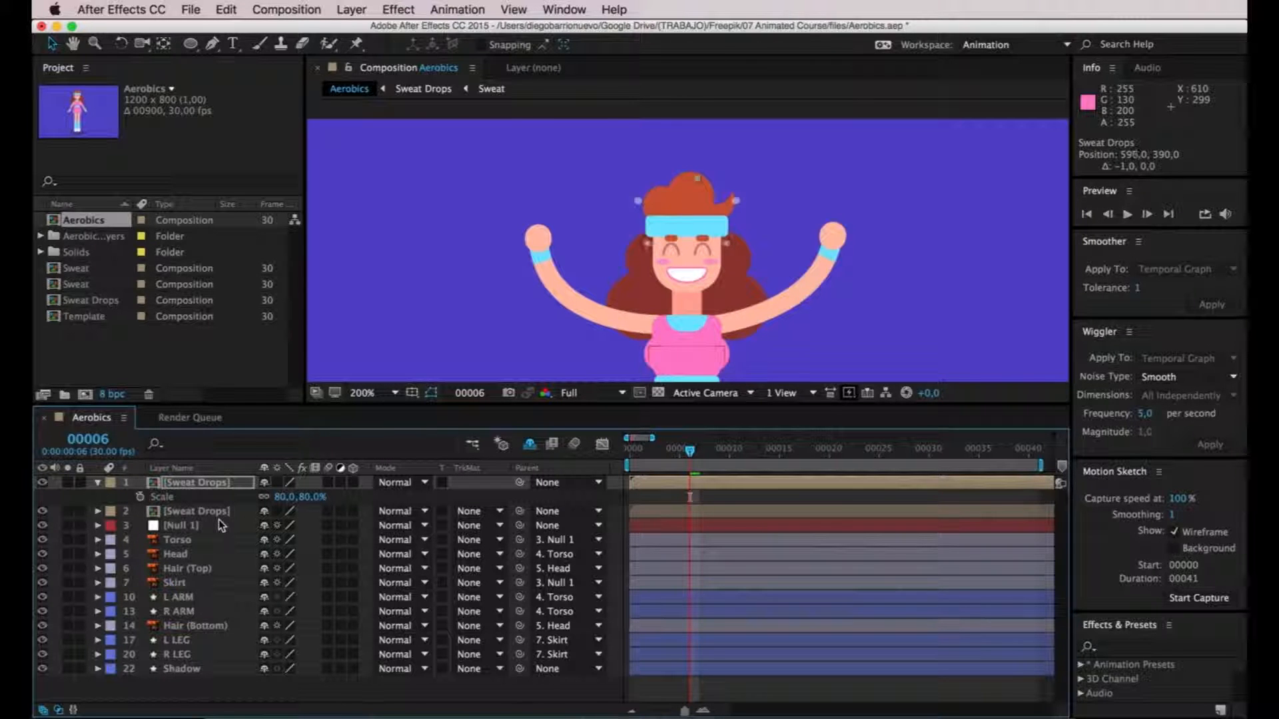
key("space")
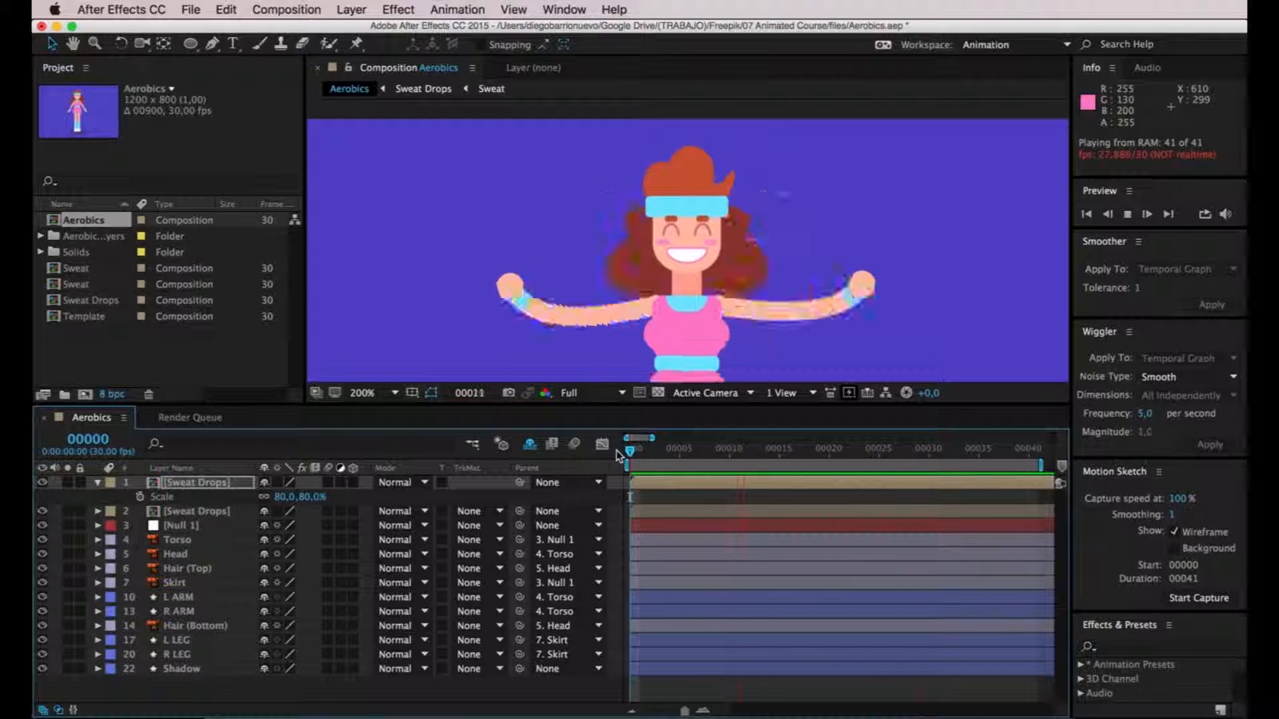
Delay the Sweat Drops copy's start by about 2 frames, nudge it up to about 597, 363 at frame 9, and preview.
key("space")
mouse_move(648, 487)
left_mouse_down()
mouse_move(680, 479)
mouse_move(661, 481)
left_mouse_up()
key("space")
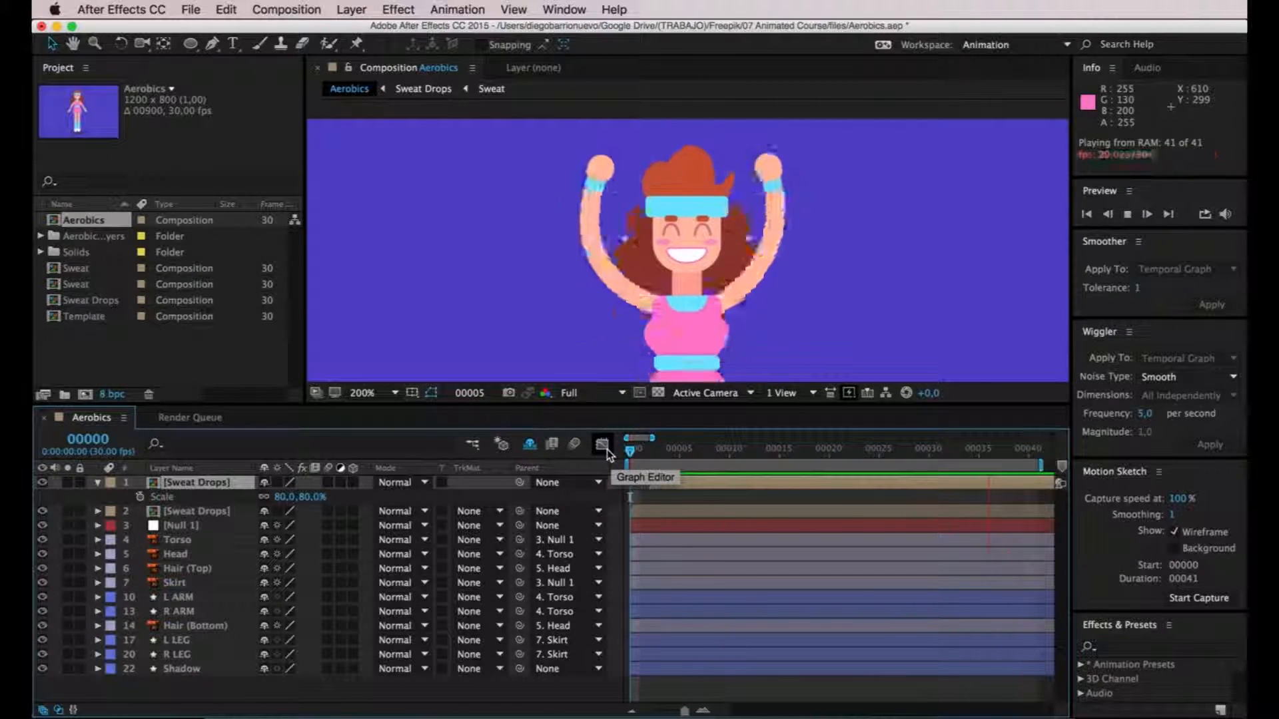
key("space")
left_click_drag(657, 453, 724, 458)
key("shift+Up")
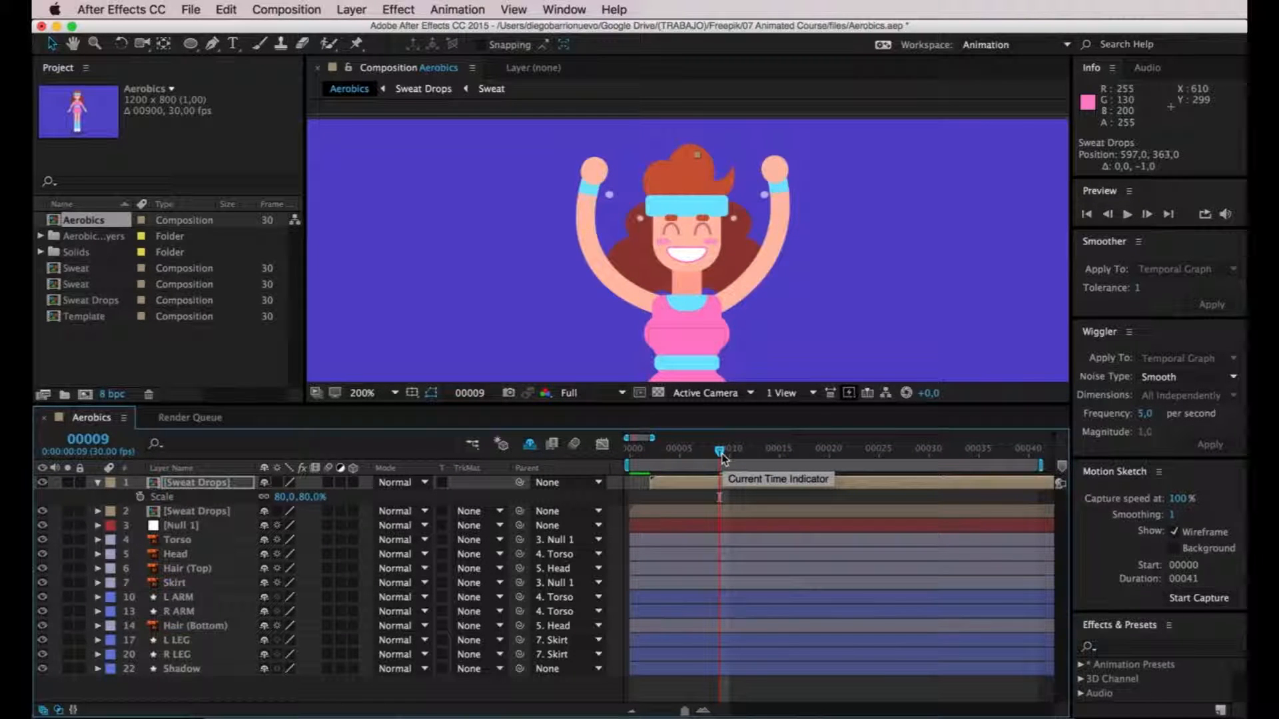
key("Down")
key("space")
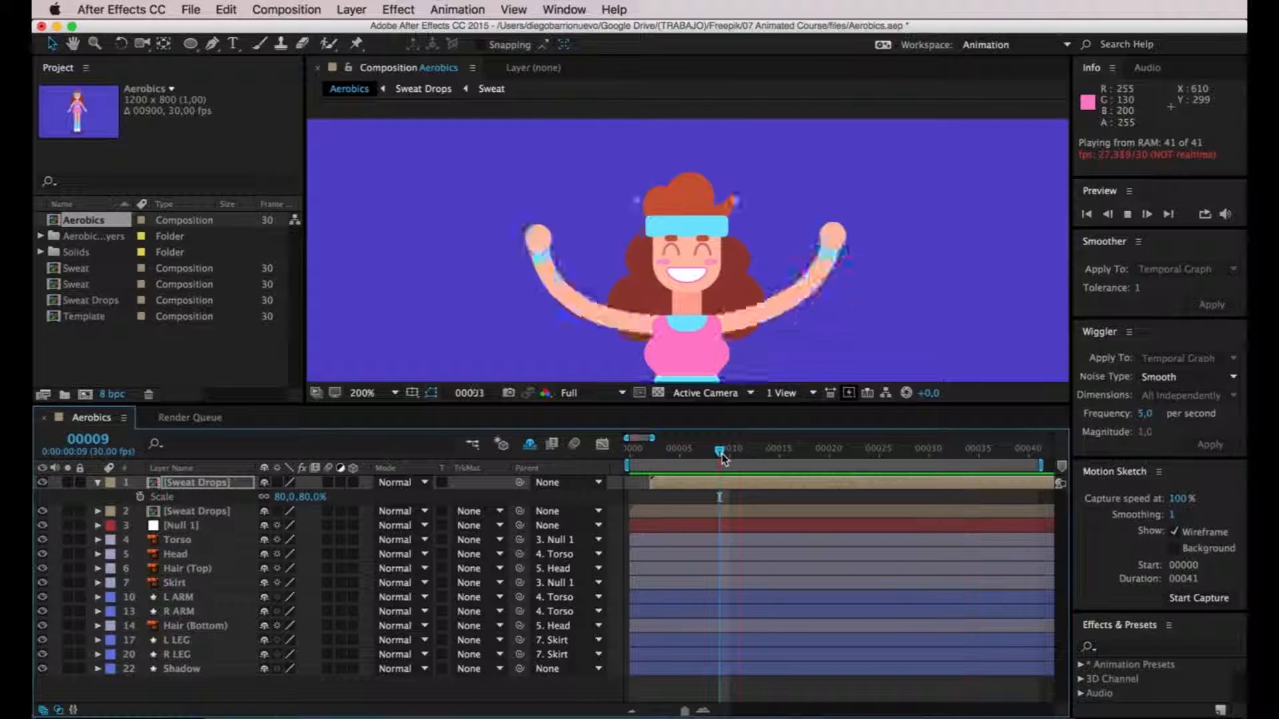
Show the full character at 100% in a taller composition view and play back the finished jumping loop with its sweat drops.
scroll(848, 278, "down", 1)
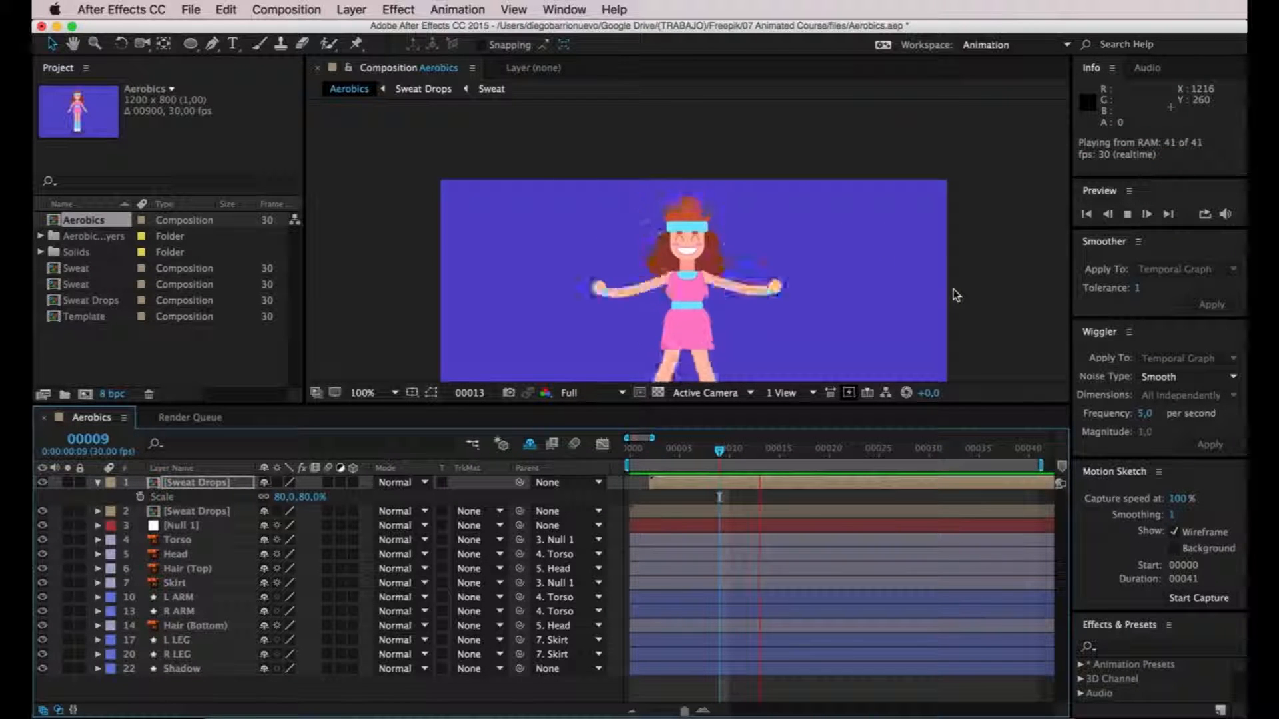
scroll(953, 291, "down", 1)
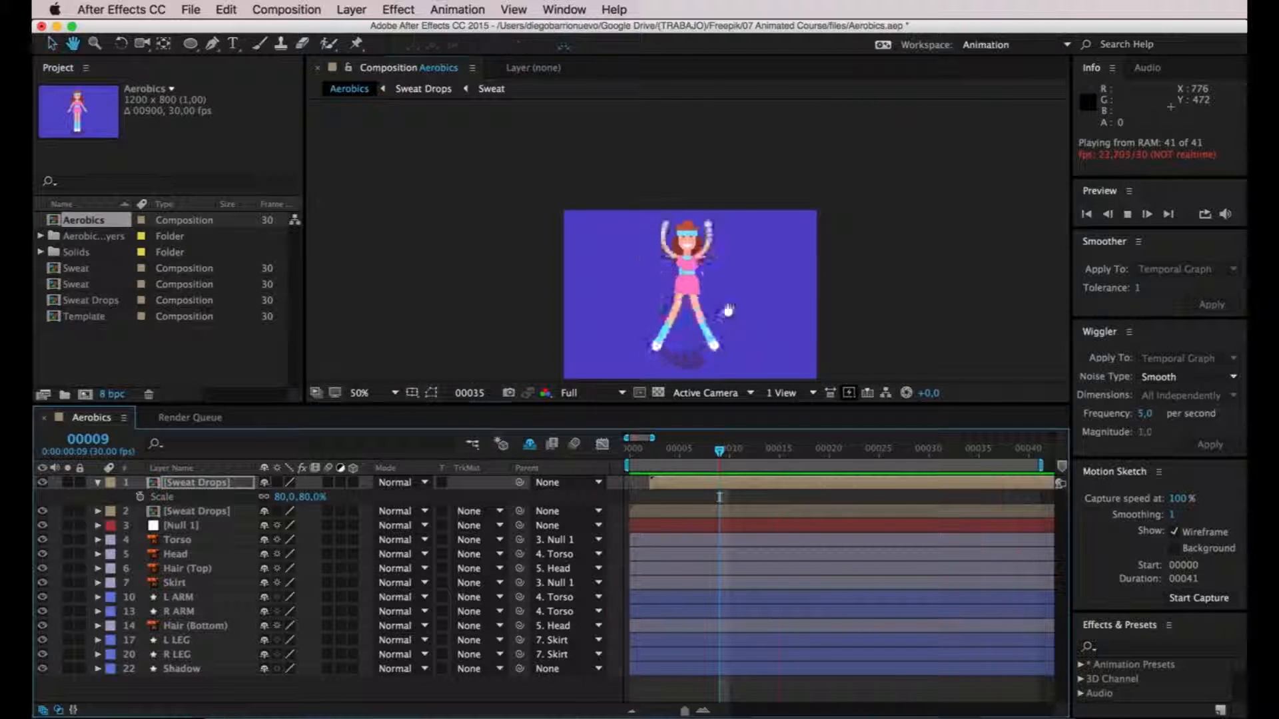
scroll(736, 260, "up", 1)
left_click_drag(735, 259, 723, 233)
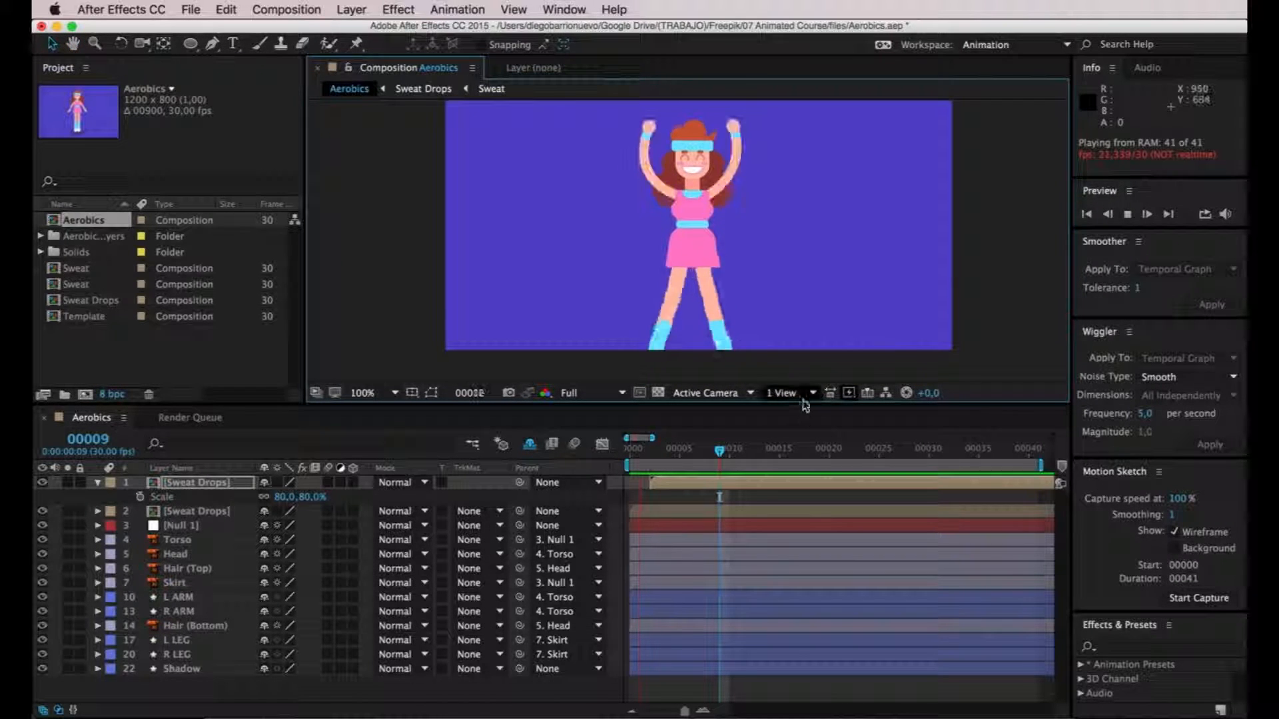
left_click_drag(806, 406, 799, 479)
key("space")
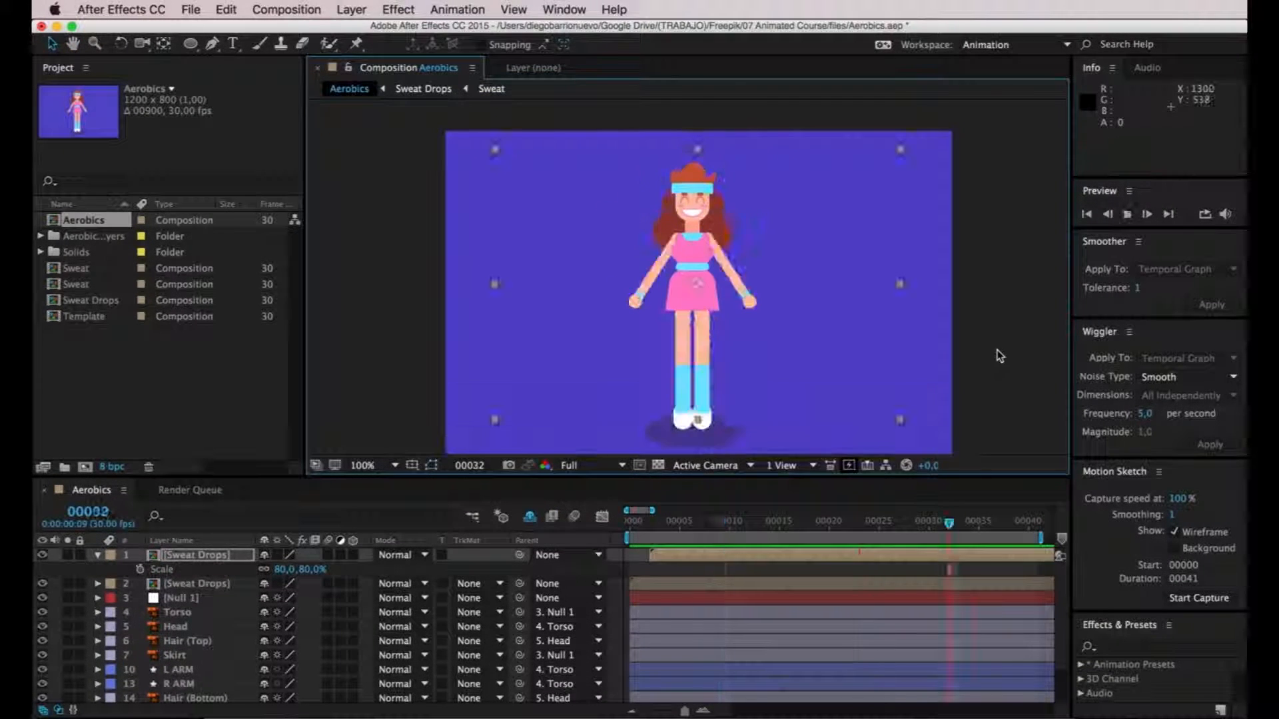
key("space")
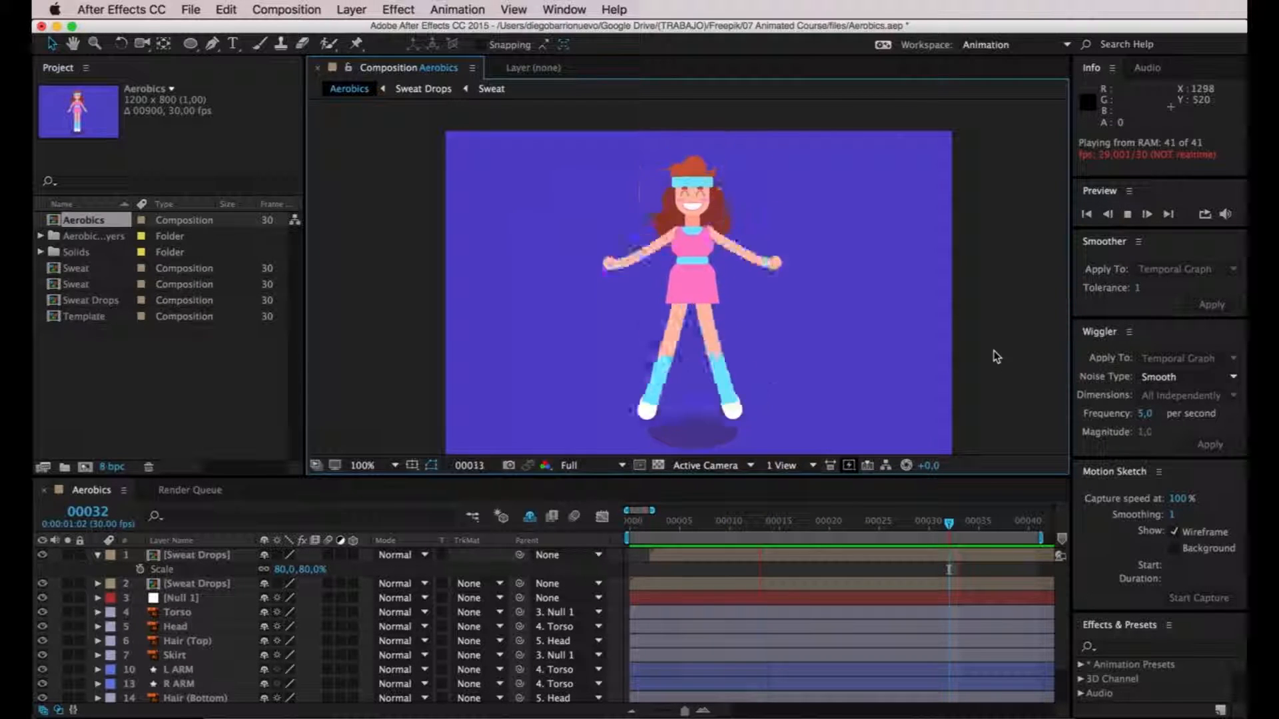